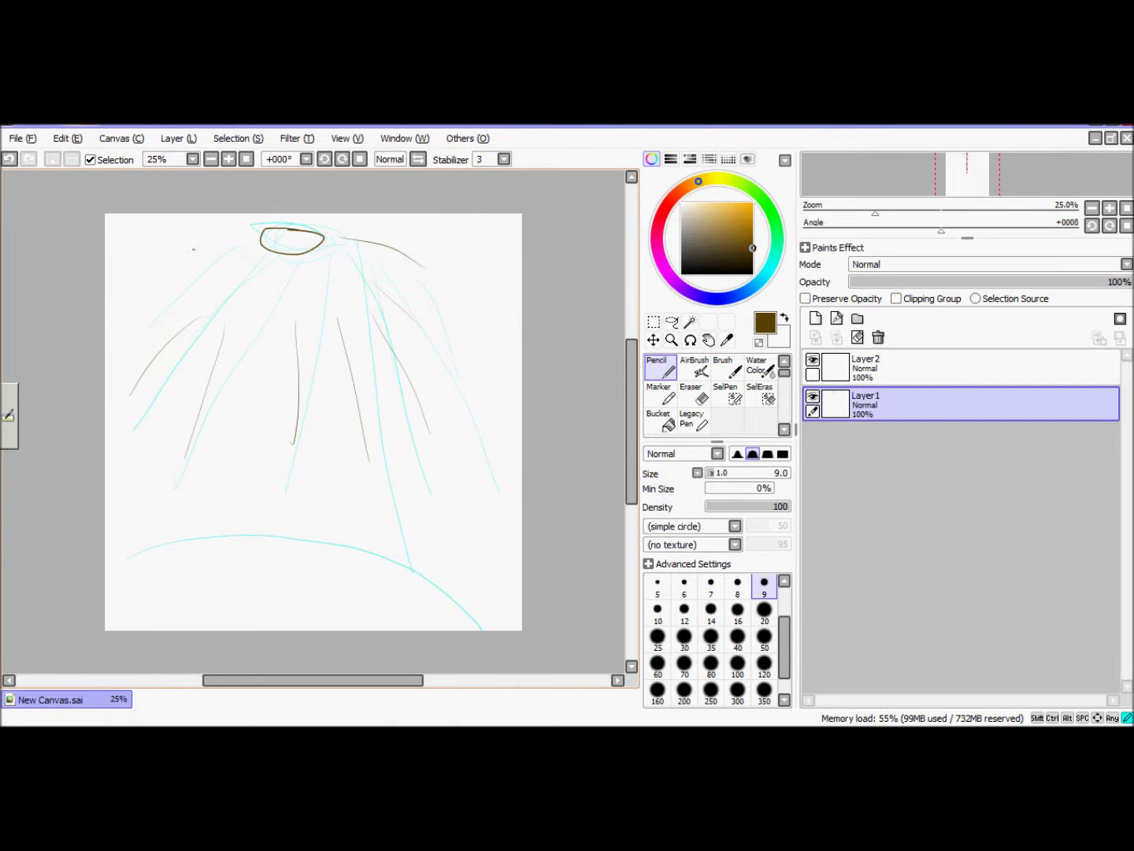
left_click(765, 692)
mouse_move(461, 627)
left_mouse_down()
mouse_move(392, 600)
mouse_move(123, 592)
mouse_move(469, 612)
left_mouse_up()
key("ctrl+z")
key("ctrl+z")
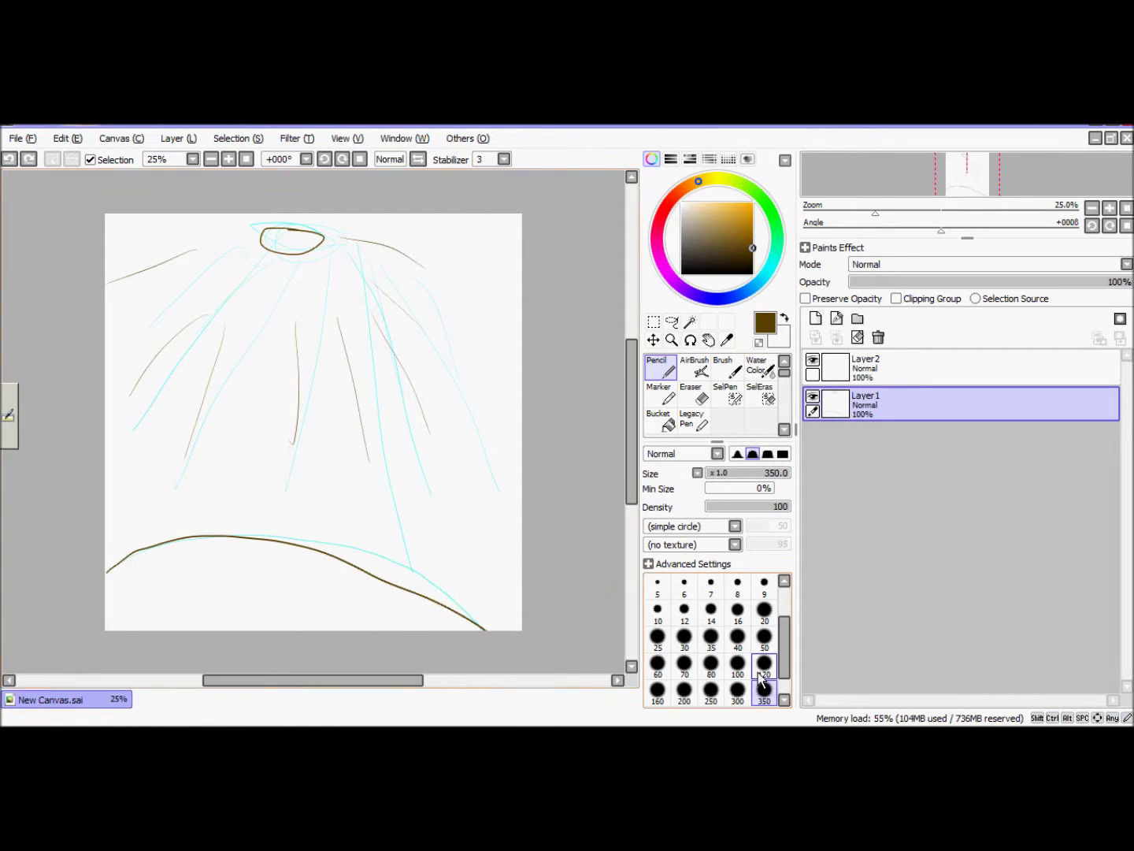
Fill the hill below the ground outline with dark brown using the Pencil at size 120.
mouse_move(140, 555)
left_mouse_down()
mouse_move(518, 622)
mouse_move(444, 608)
mouse_move(324, 549)
mouse_move(210, 533)
mouse_move(103, 564)
left_mouse_up()
key("ctrl+z")
mouse_move(103, 578)
left_mouse_down()
mouse_move(181, 647)
mouse_move(203, 548)
mouse_move(382, 589)
mouse_move(459, 645)
mouse_move(355, 592)
mouse_move(343, 628)
mouse_move(239, 581)
mouse_move(142, 635)
left_mouse_up()
key("ctrl+z")
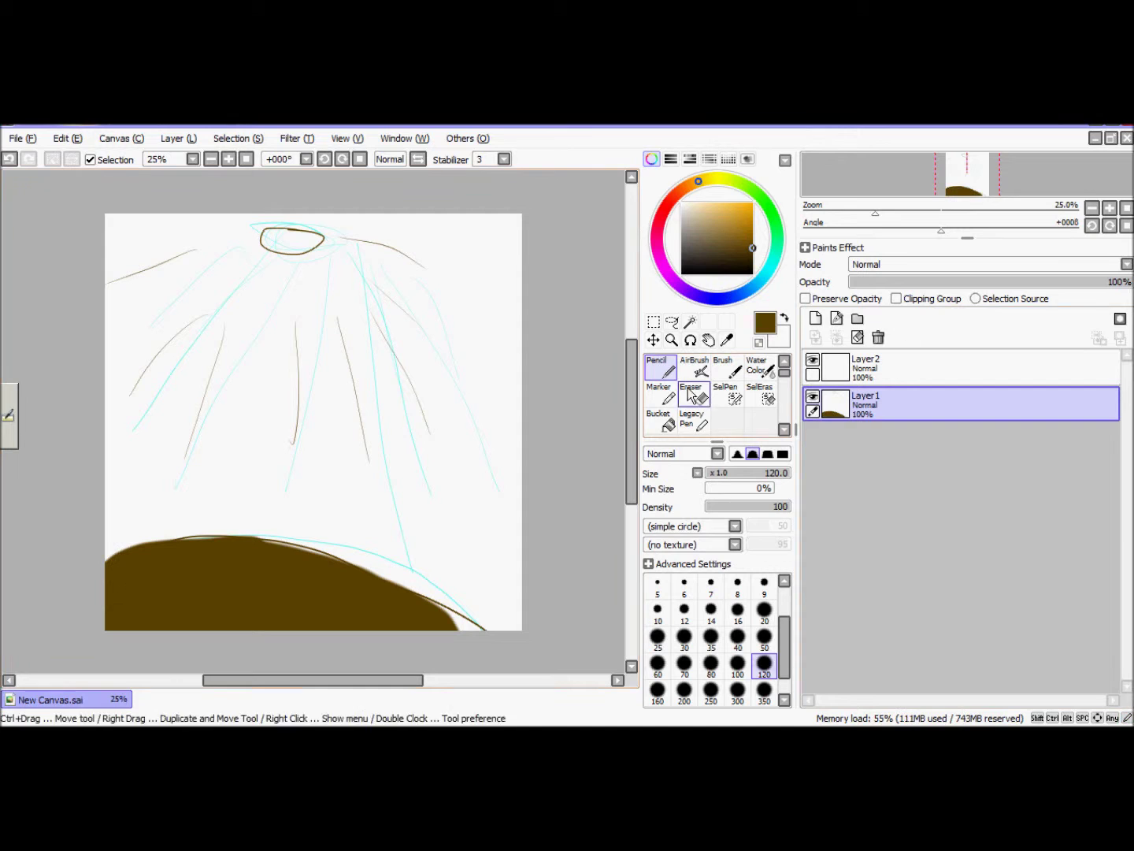
Move Layer2 beneath Layer1 and clear the trial Magic Wand selection with the Selection Eraser.
left_click(690, 323)
left_click(443, 599)
left_click_drag(862, 368, 862, 406)
left_click(760, 391)
mouse_move(546, 551)
left_mouse_down()
mouse_move(405, 457)
mouse_move(281, 622)
mouse_move(106, 587)
mouse_move(113, 229)
left_mouse_up()
left_click_drag(513, 636, 527, 622)
Select the background above the hill with the Magic Wand and trim the selection along the hill using the Selection Eraser at size 350.
left_click(690, 322)
left_click(488, 544)
left_click(760, 394)
mouse_move(453, 630)
left_mouse_down()
mouse_move(138, 621)
mouse_move(131, 582)
mouse_move(266, 576)
left_mouse_up()
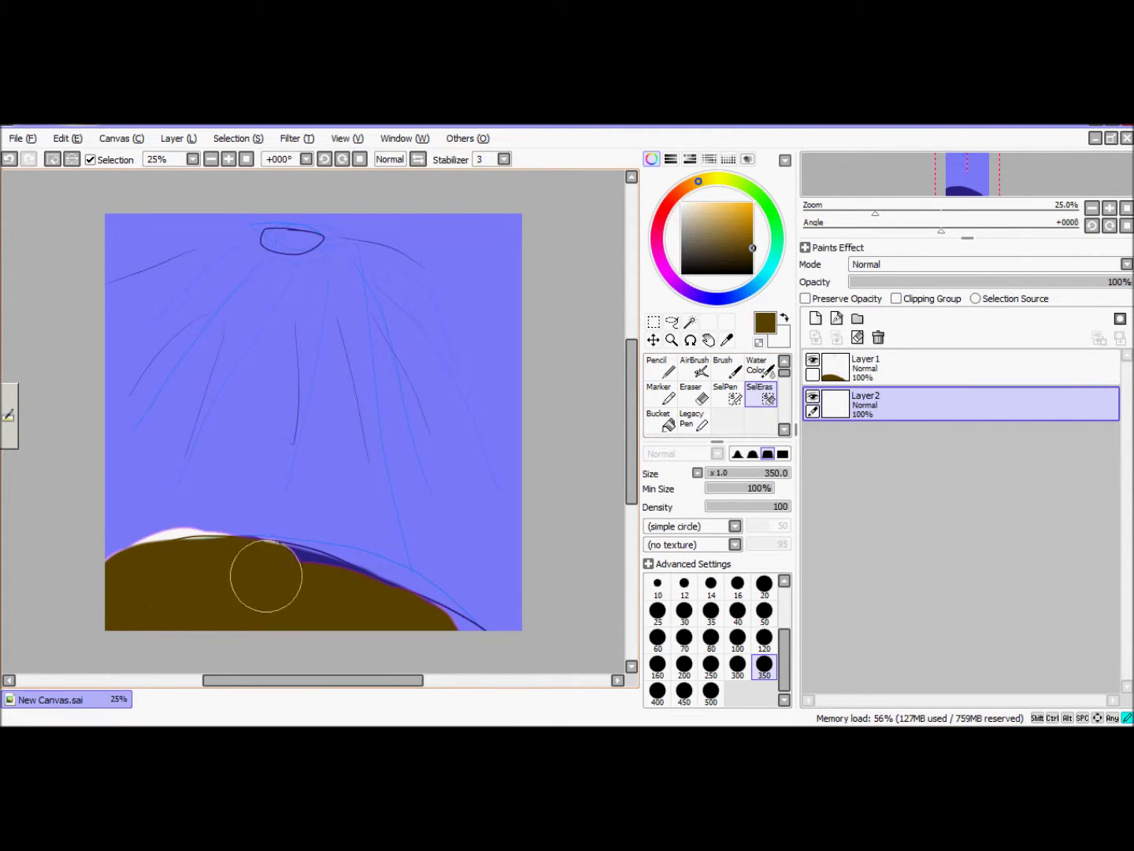
Extend the selection over the missed strip along the hill's upper edge with the Selection Pen at size 500.
left_click(727, 394)
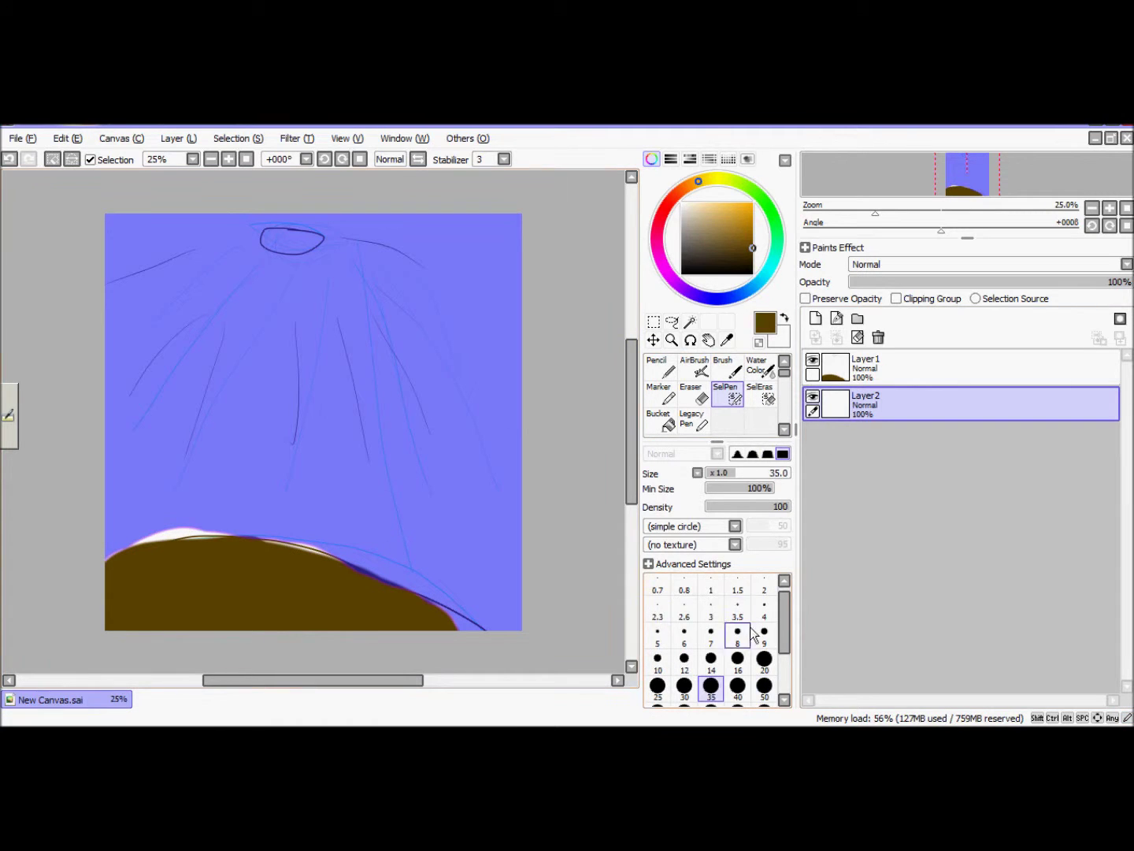
scroll(752, 635, "down", 3)
left_click(712, 692)
left_click_drag(174, 488, 237, 479)
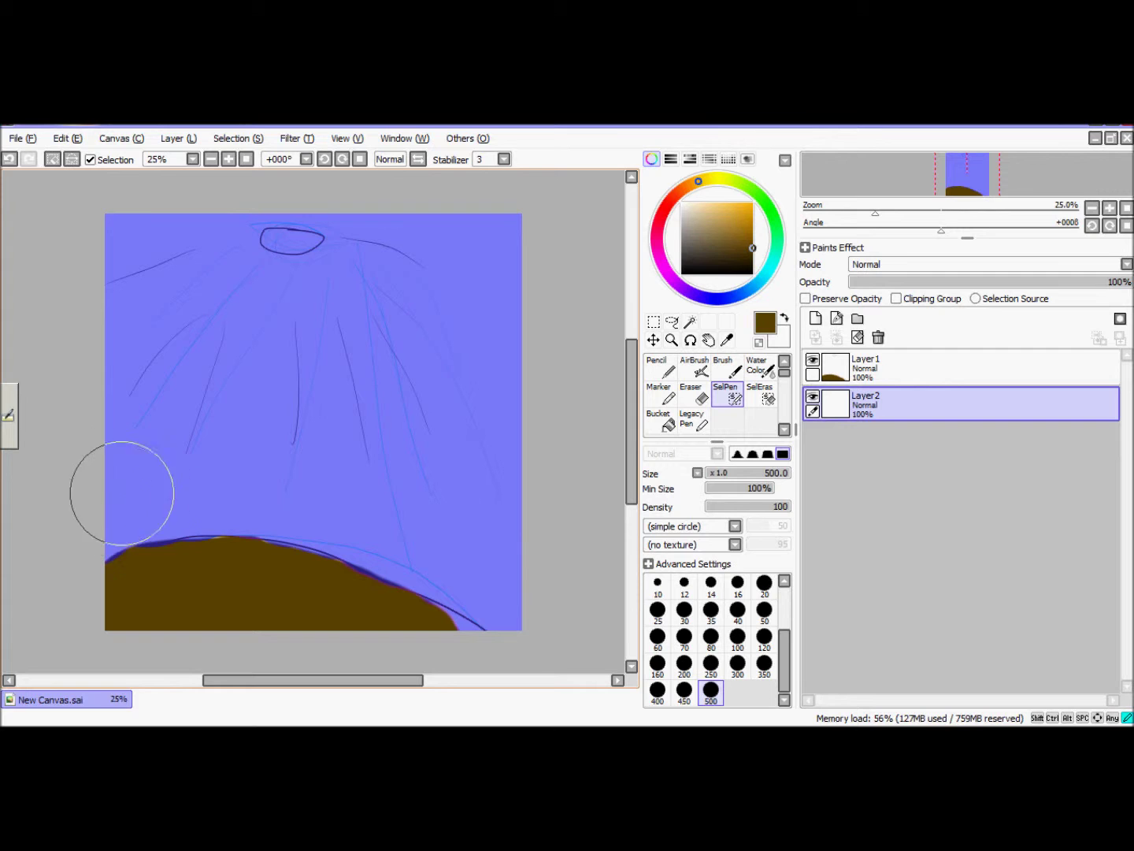
Switch to Chrome, reopen the recently closed "Alice (Underground)" lyrics video, and return to the drawing.
right_click(69, 725)
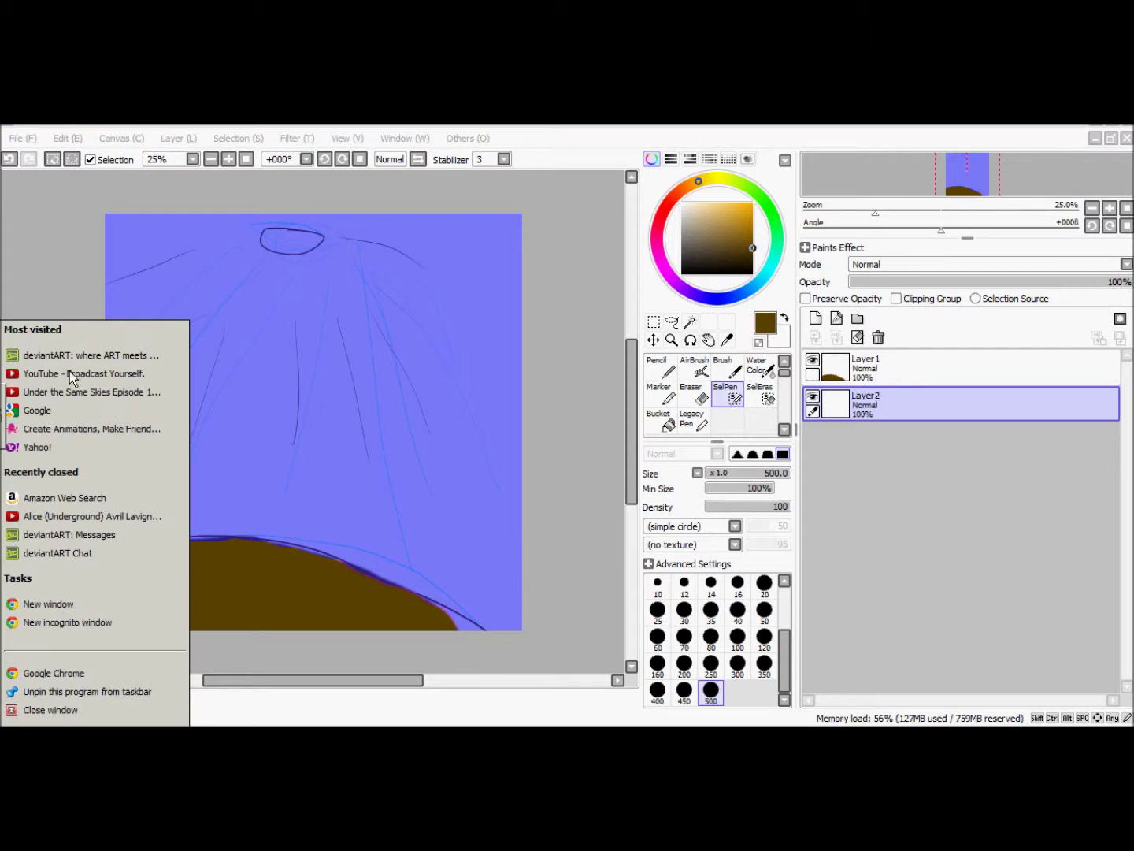
left_click(53, 516)
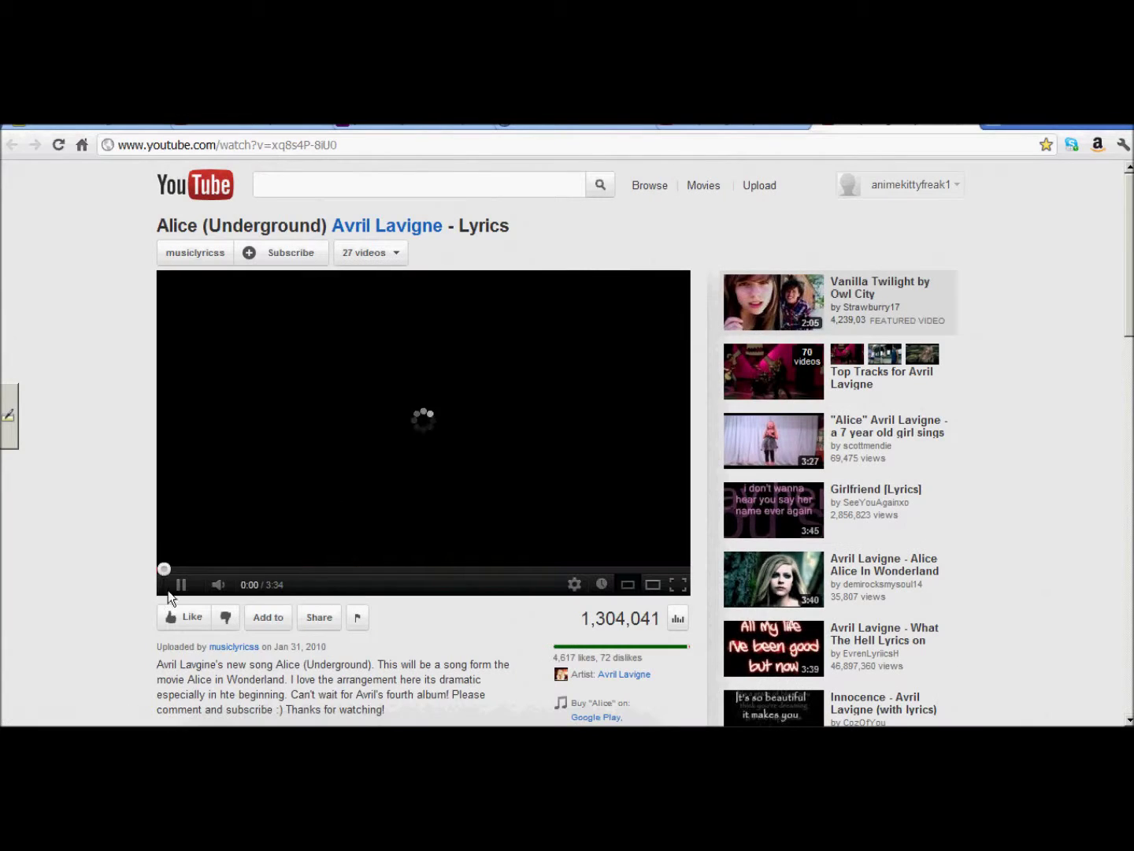
key("alt+Tab")
Add a new layer above Layer1 and try shading the selected background with the AirBrush at size 500.
left_click(815, 319)
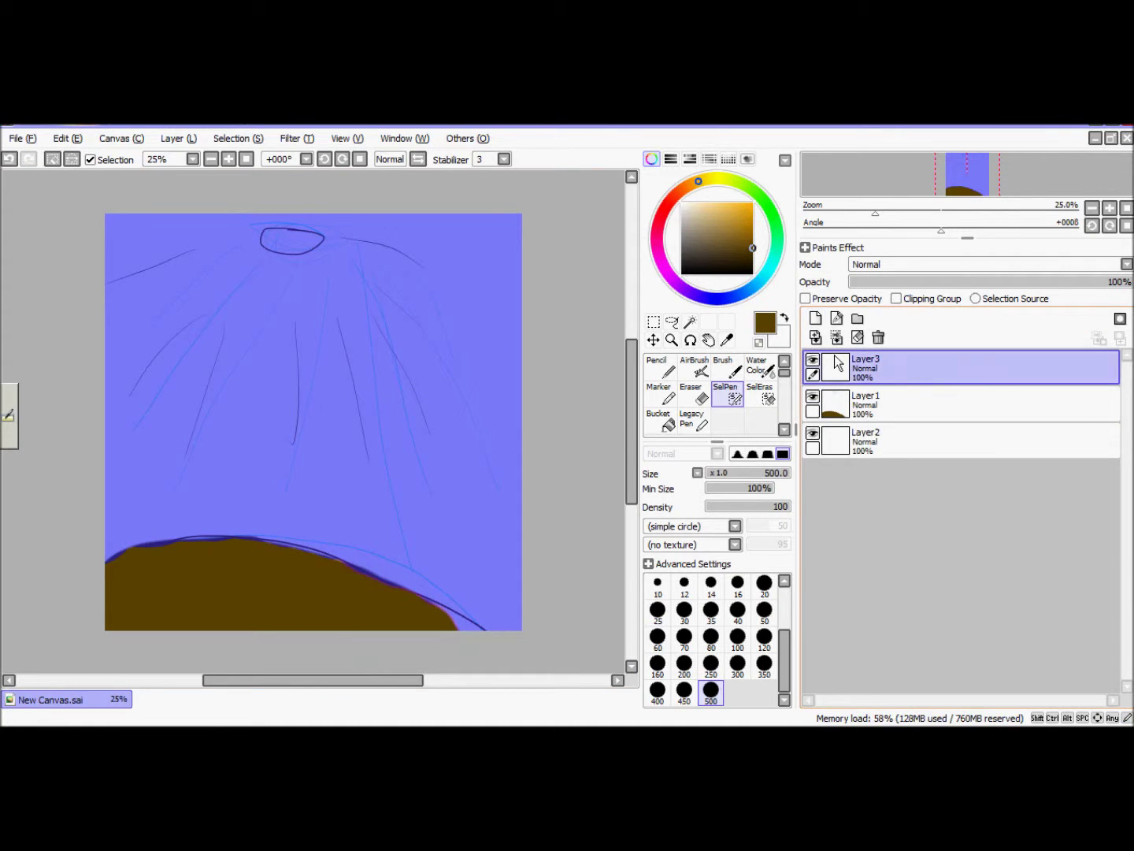
left_click(695, 367)
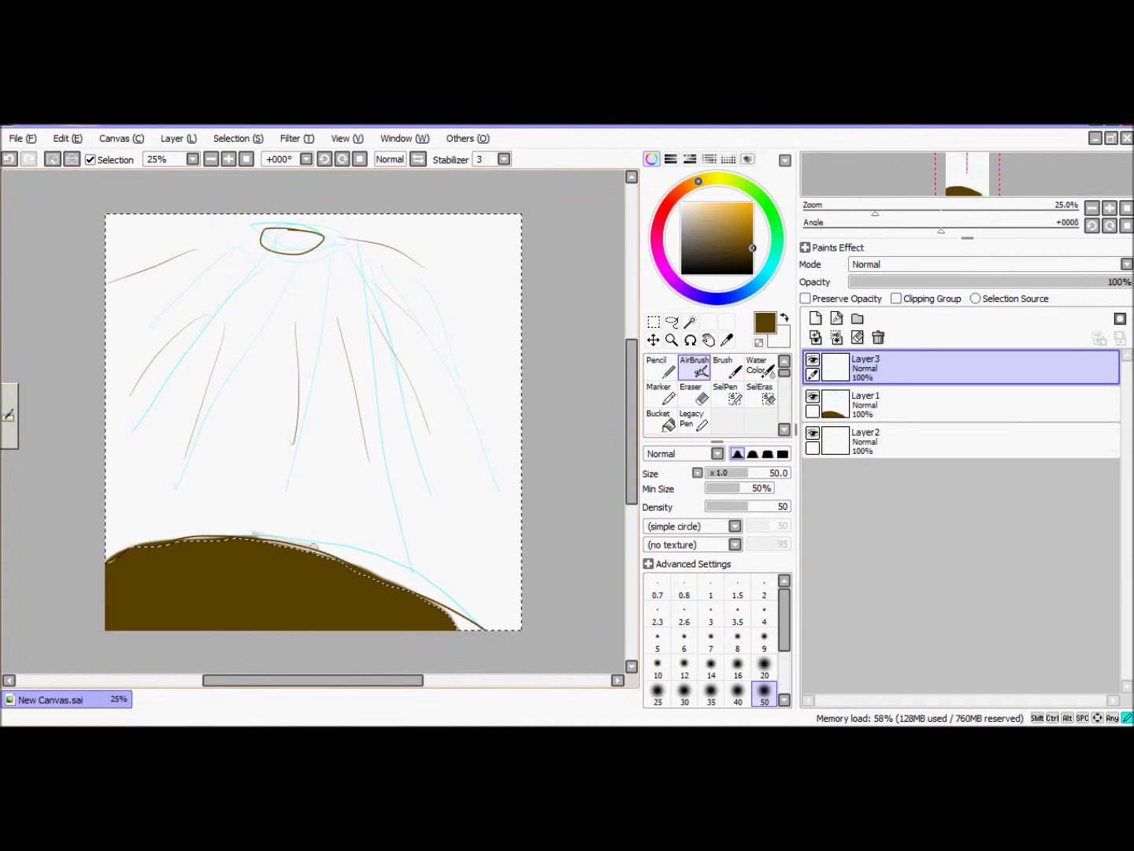
scroll(717, 630, "down", 5)
left_click(712, 692)
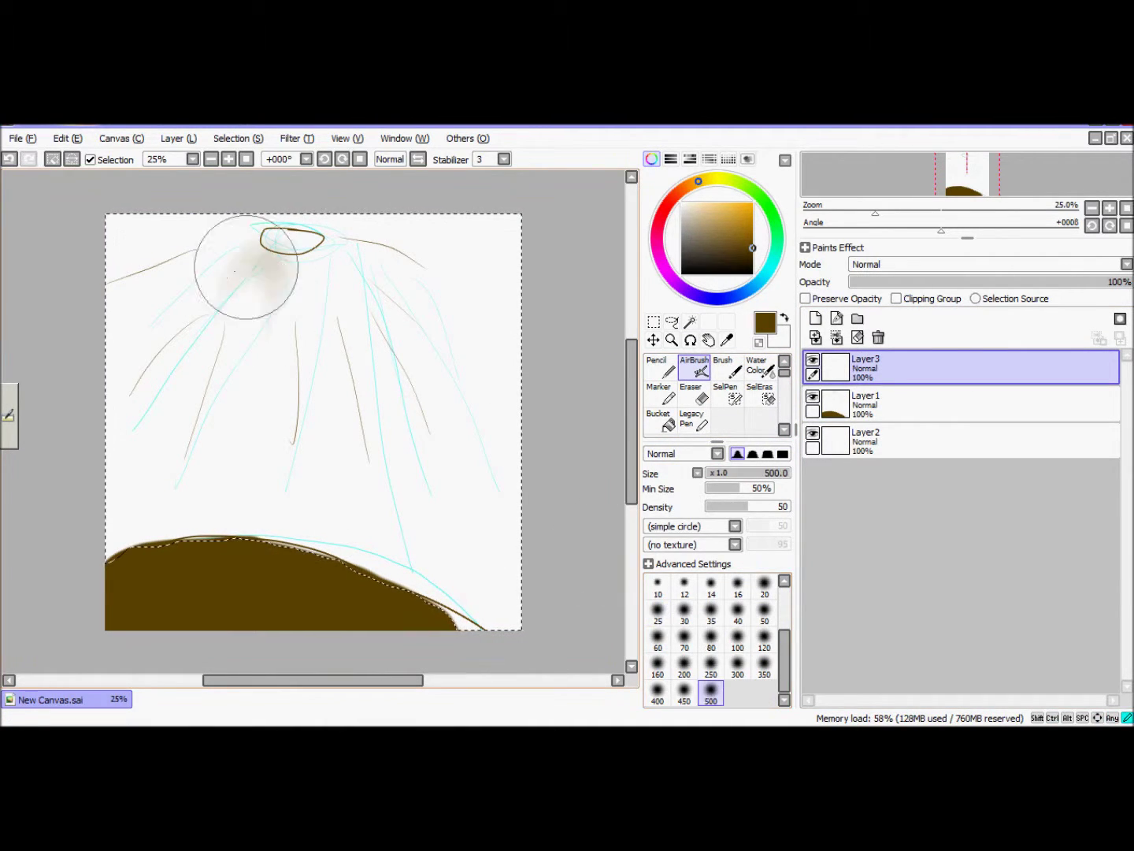
Exclude the oval opening above the rays from the selection with the Selection Eraser at size 20 and refine its edge with the Selection Pen.
left_click(760, 392)
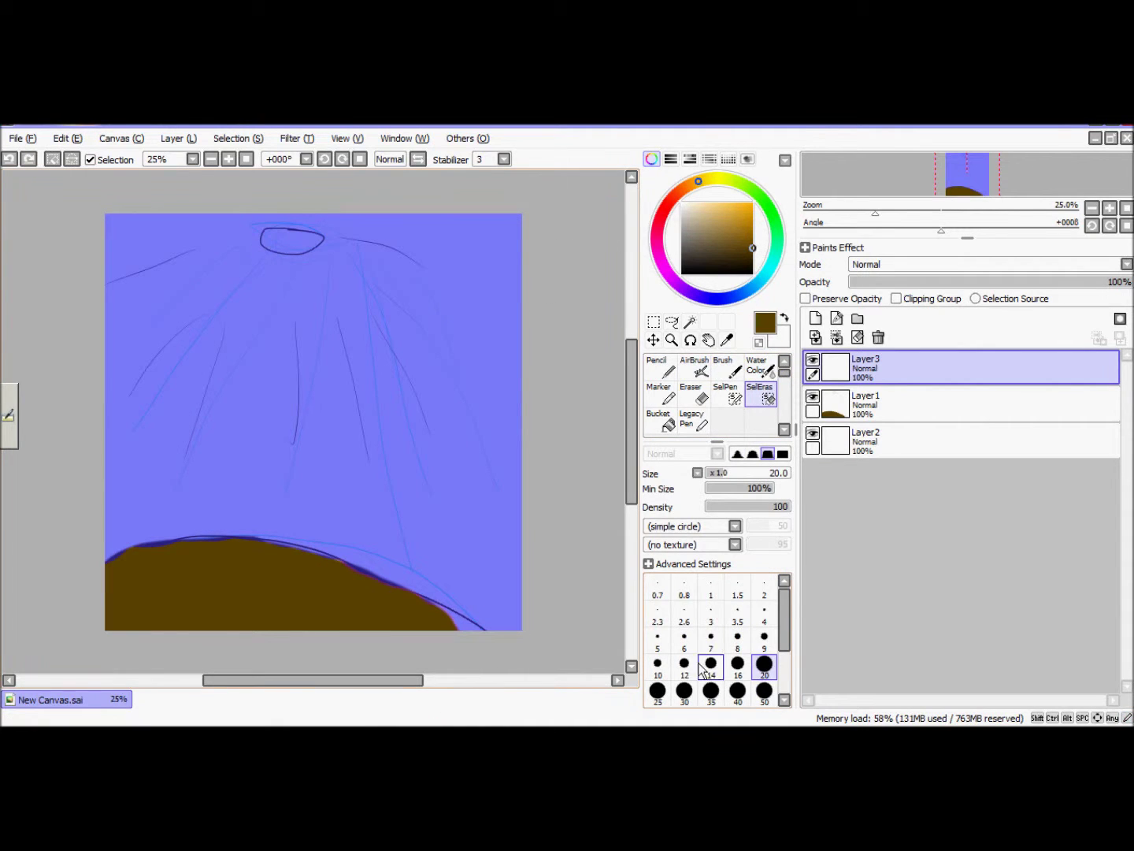
left_click(782, 698)
left_click(764, 692)
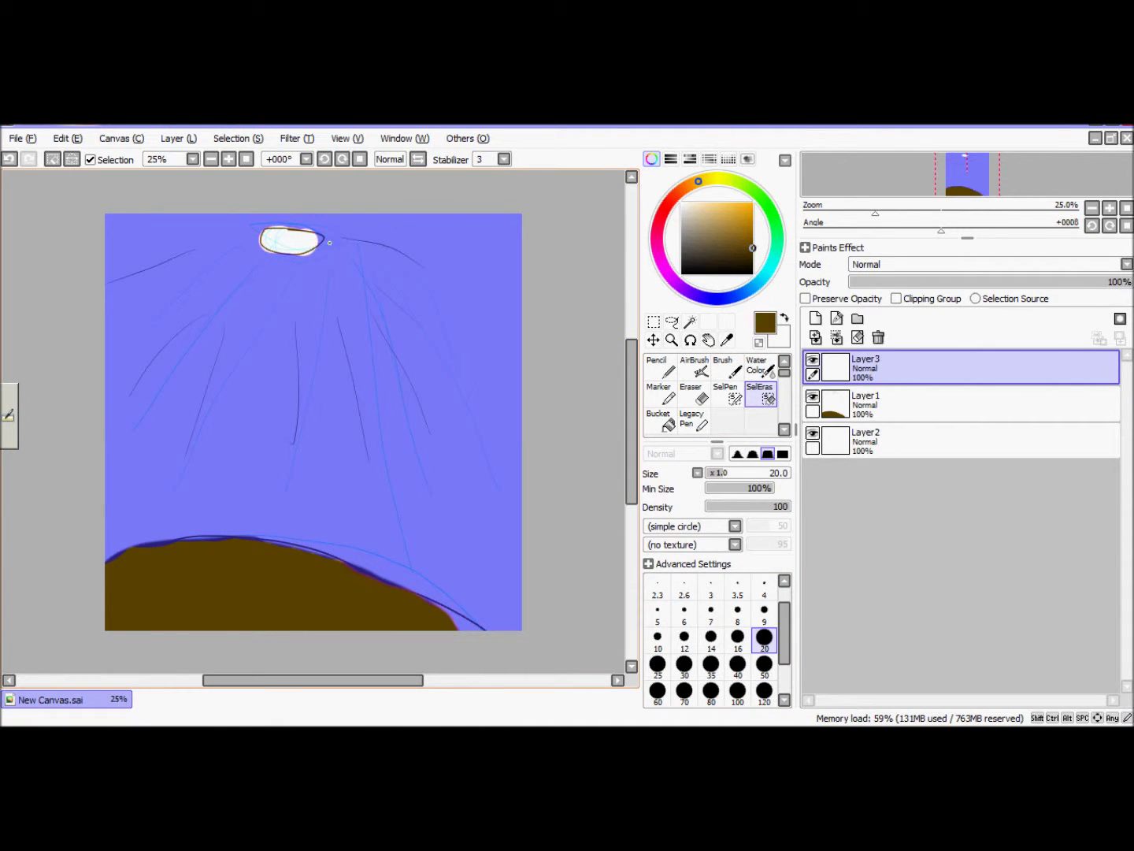
left_click(726, 394)
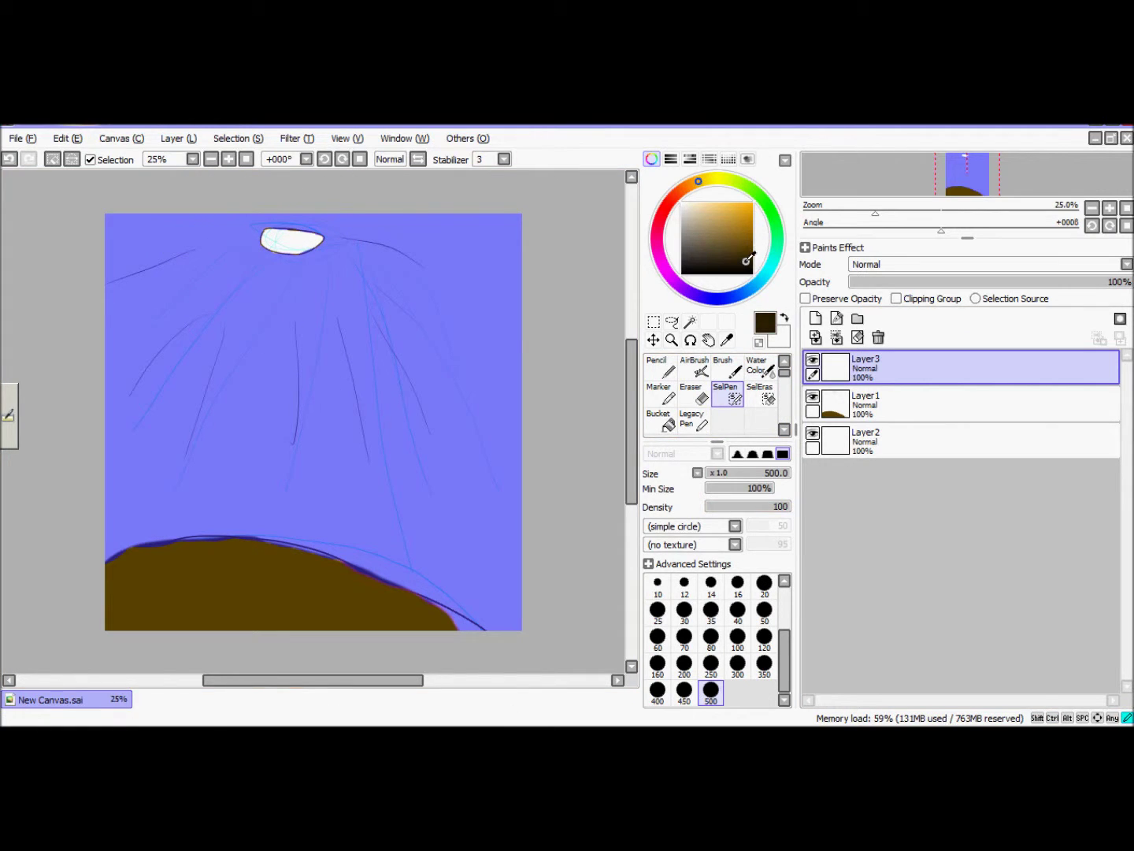
Fill the selected background with very dark brown using the Pencil and Bucket, and add medium-brown vertical streaks over it.
key("n")
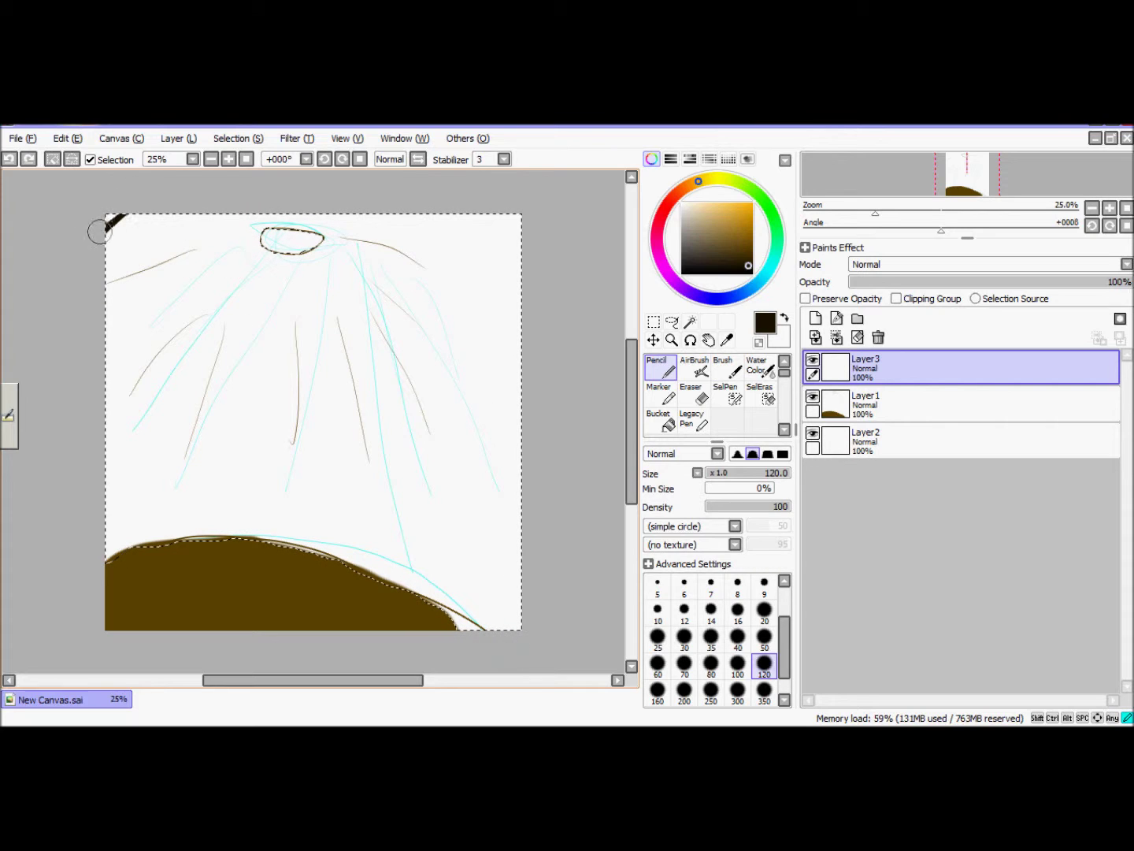
mouse_move(151, 572)
left_mouse_down()
mouse_move(103, 359)
mouse_move(189, 226)
left_mouse_up()
mouse_move(520, 229)
left_mouse_down()
mouse_move(535, 377)
mouse_move(495, 591)
left_mouse_up()
left_click(660, 421)
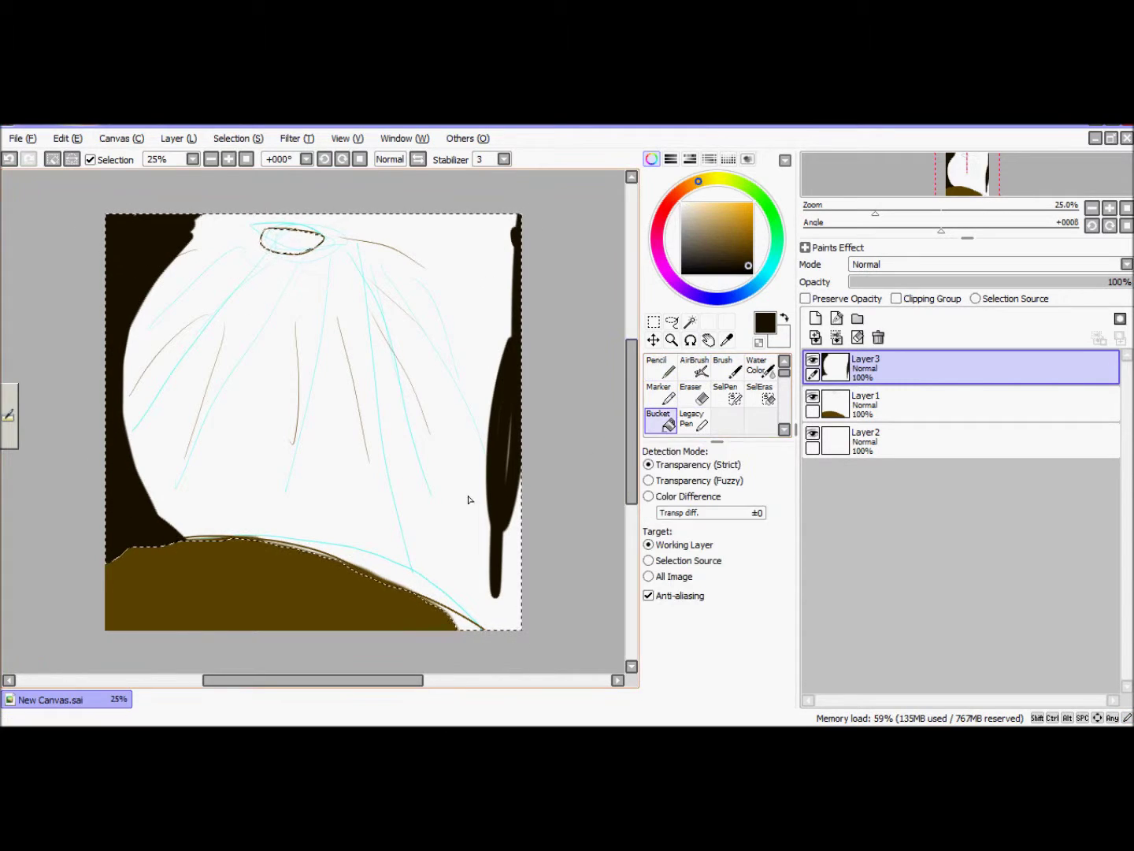
left_click(469, 501)
left_click(236, 375)
left_click(660, 367)
left_click_drag(248, 394, 225, 333)
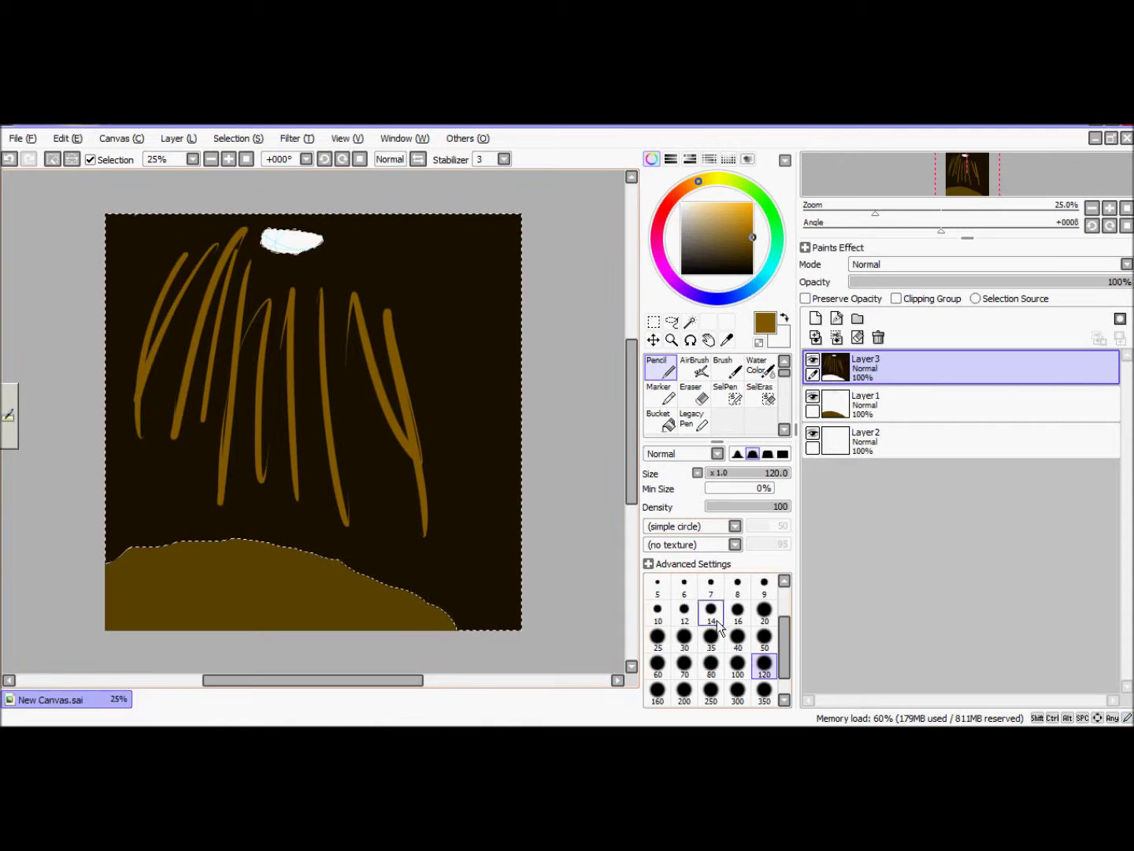
Try blending the brown streaks with the Canvas Acryl and Paper Acryl brushes.
left_click(783, 429)
left_click(731, 400)
left_click(663, 396)
left_click(783, 700)
left_click(764, 698)
left_click_drag(413, 368, 416, 272)
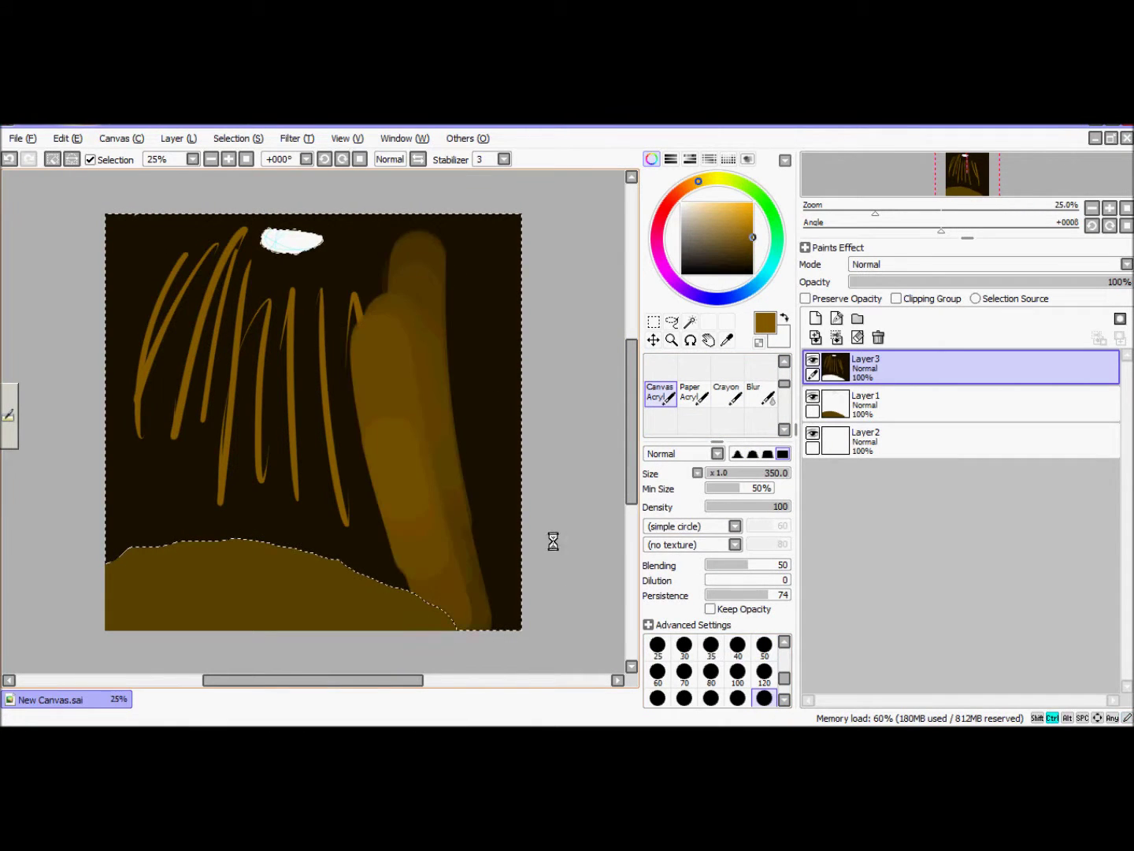
scroll(776, 650, "up", 1)
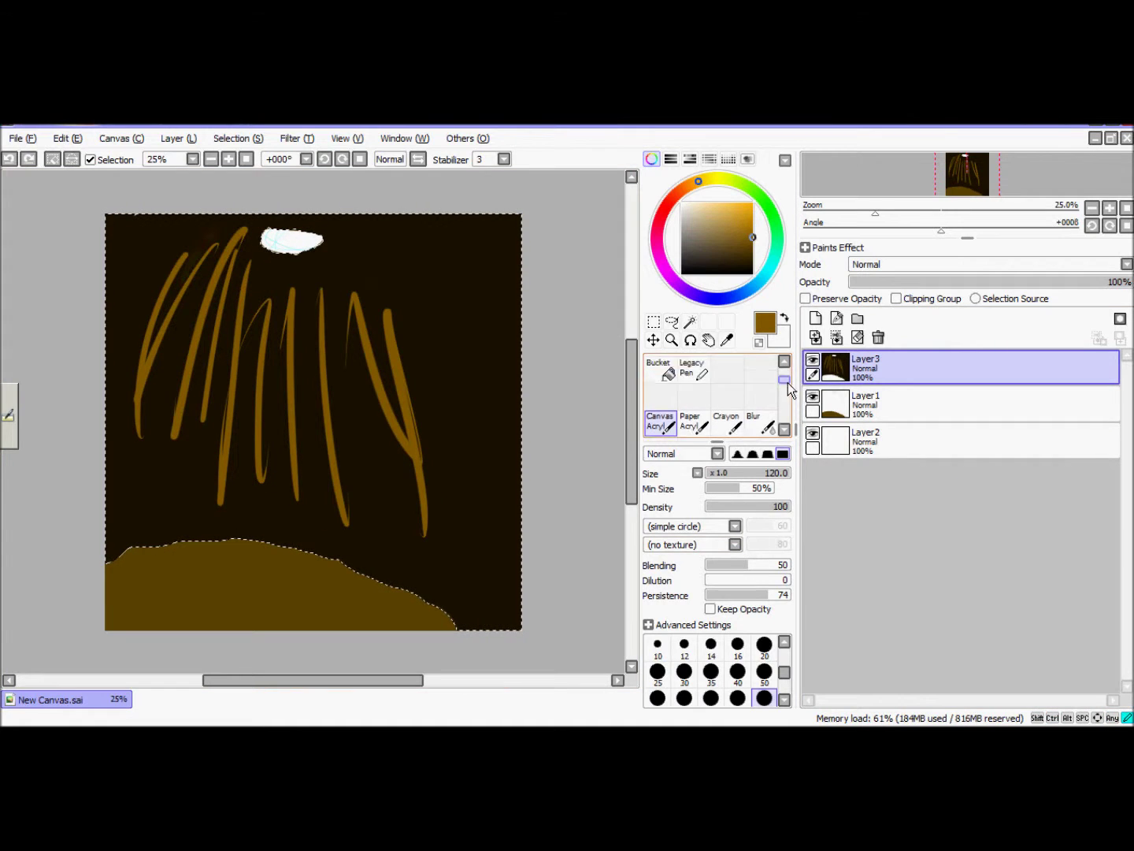
left_click(762, 391)
left_click(694, 391)
mouse_move(393, 304)
left_mouse_down()
mouse_move(449, 591)
mouse_move(237, 365)
mouse_move(148, 398)
left_mouse_up()
key("ctrl+z")
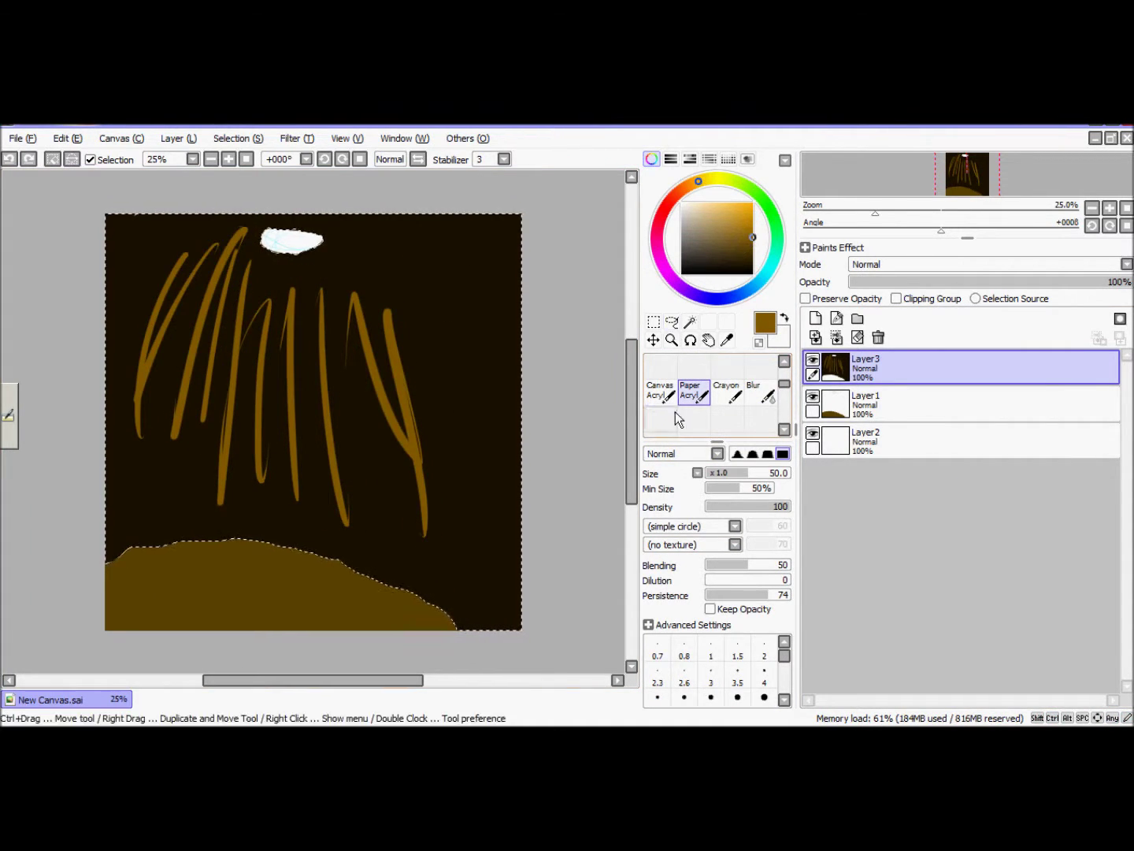
Draw more brown vertical Pencil streaks across the background between the existing ones.
left_click(726, 340)
scroll(728, 378, "up", 3)
left_click(660, 367)
left_click_drag(438, 322, 462, 587)
left_click_drag(481, 273, 461, 409)
left_click_drag(411, 296, 378, 461)
left_click_drag(330, 265, 276, 393)
mouse_move(173, 445)
left_mouse_down()
mouse_move(169, 543)
mouse_move(193, 539)
left_mouse_up()
left_click_drag(237, 421, 263, 514)
left_click_drag(324, 428, 364, 527)
left_click_drag(399, 462, 427, 589)
left_click_drag(398, 240, 363, 304)
left_click_drag(437, 223, 417, 356)
left_click_drag(501, 252, 476, 434)
left_click_drag(465, 467, 471, 382)
Layer brighter golden-brown vertical streaks over the background with the Pencil.
left_click(752, 219)
mouse_move(481, 281)
left_mouse_down()
mouse_move(381, 524)
mouse_move(244, 363)
left_mouse_up()
left_click_drag(166, 260, 132, 428)
left_click_drag(194, 380, 187, 508)
left_click_drag(293, 472, 347, 438)
Add dark brown vertical streaks between the golden-brown ones across the background.
scroll(314, 427, "up", 5)
left_click_drag(632, 212, 634, 372)
left_click(750, 257)
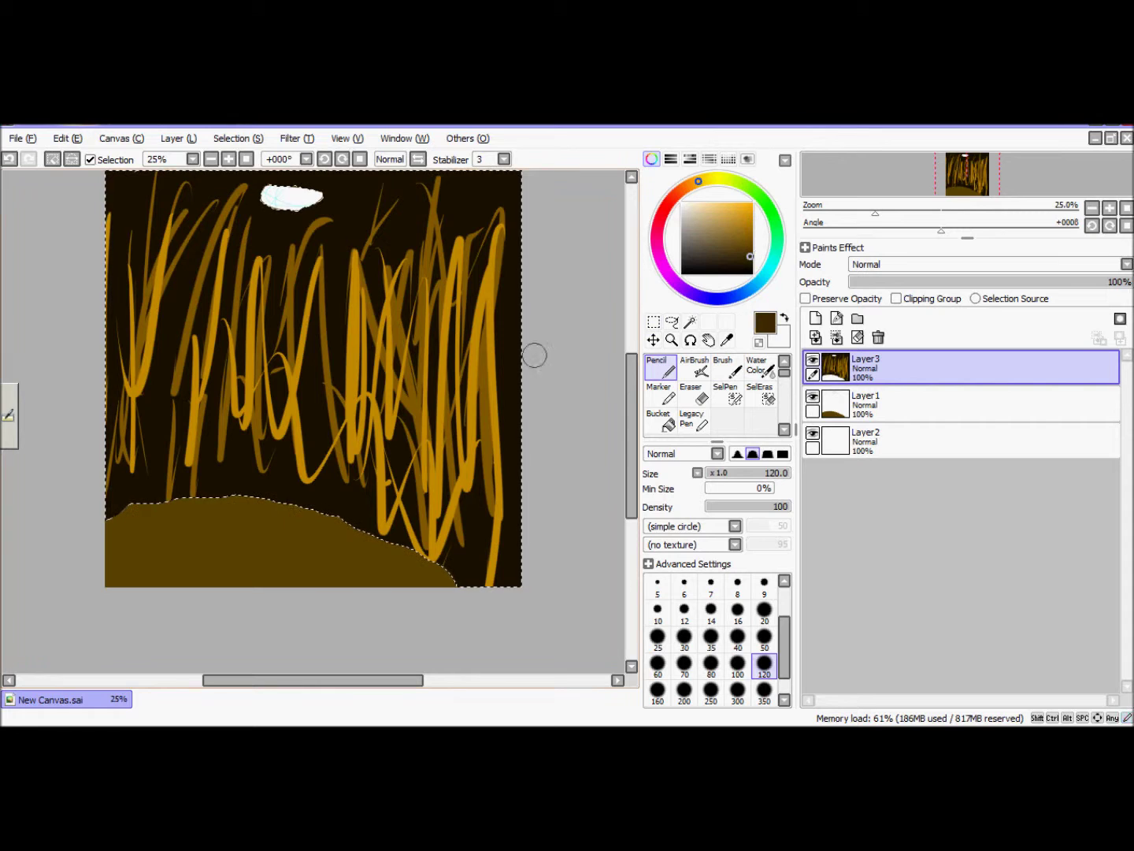
left_click_drag(472, 215, 463, 555)
left_click_drag(408, 252, 394, 477)
left_click_drag(346, 264, 323, 441)
left_click_drag(167, 196, 152, 472)
left_click_drag(237, 256, 254, 472)
left_click_drag(388, 280, 361, 493)
left_click_drag(311, 284, 328, 433)
Blend all the streaks into a mottled dark brown background using the Canvas Acryl brush at size 500.
left_click_drag(784, 373, 784, 381)
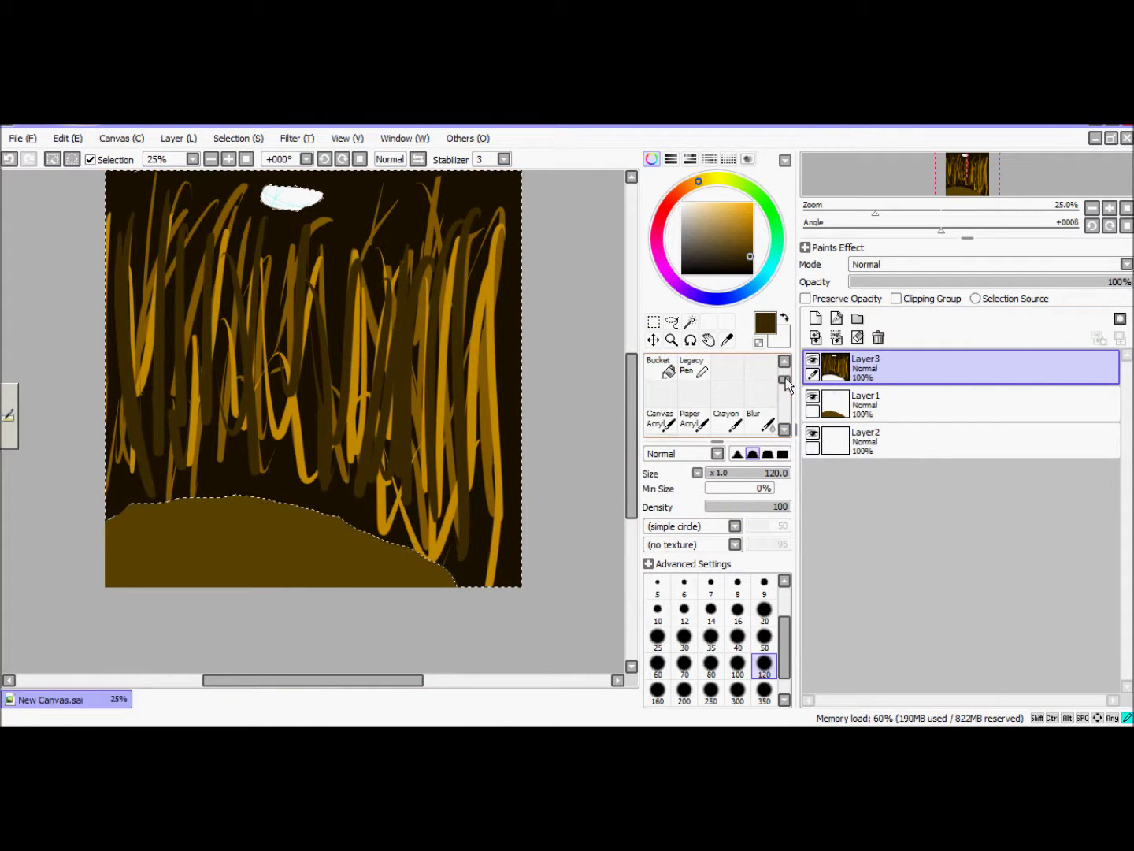
left_click(660, 420)
left_click_drag(783, 670, 783, 686)
left_click(710, 691)
left_click_drag(449, 189, 446, 353)
left_click_drag(492, 237, 480, 542)
left_click_drag(363, 458, 362, 186)
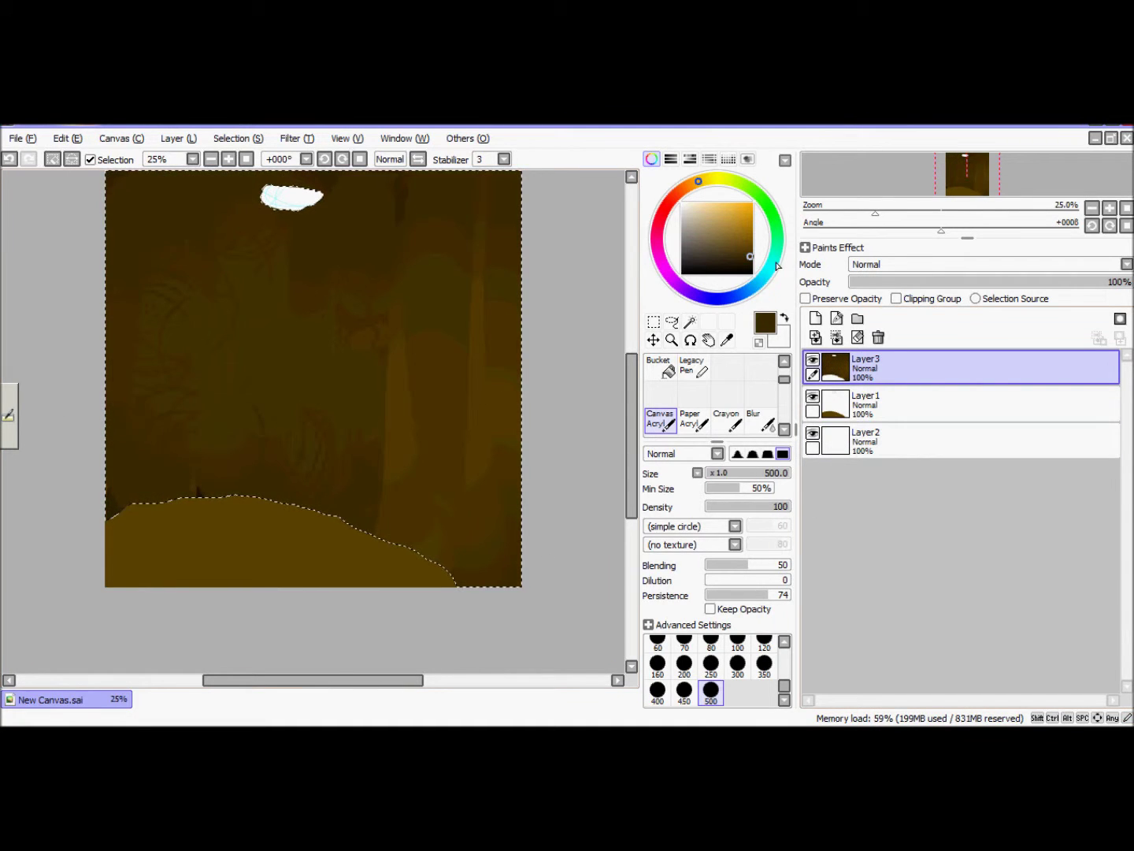
Draw a fresh set of golden-brown vertical streaks over the blended background with the Pencil at size 120.
left_click(664, 367)
left_click_drag(784, 380, 783, 372)
left_click(664, 393)
left_click(663, 367)
left_click_drag(486, 207, 443, 566)
left_click_drag(447, 305, 417, 511)
left_click_drag(409, 276, 372, 494)
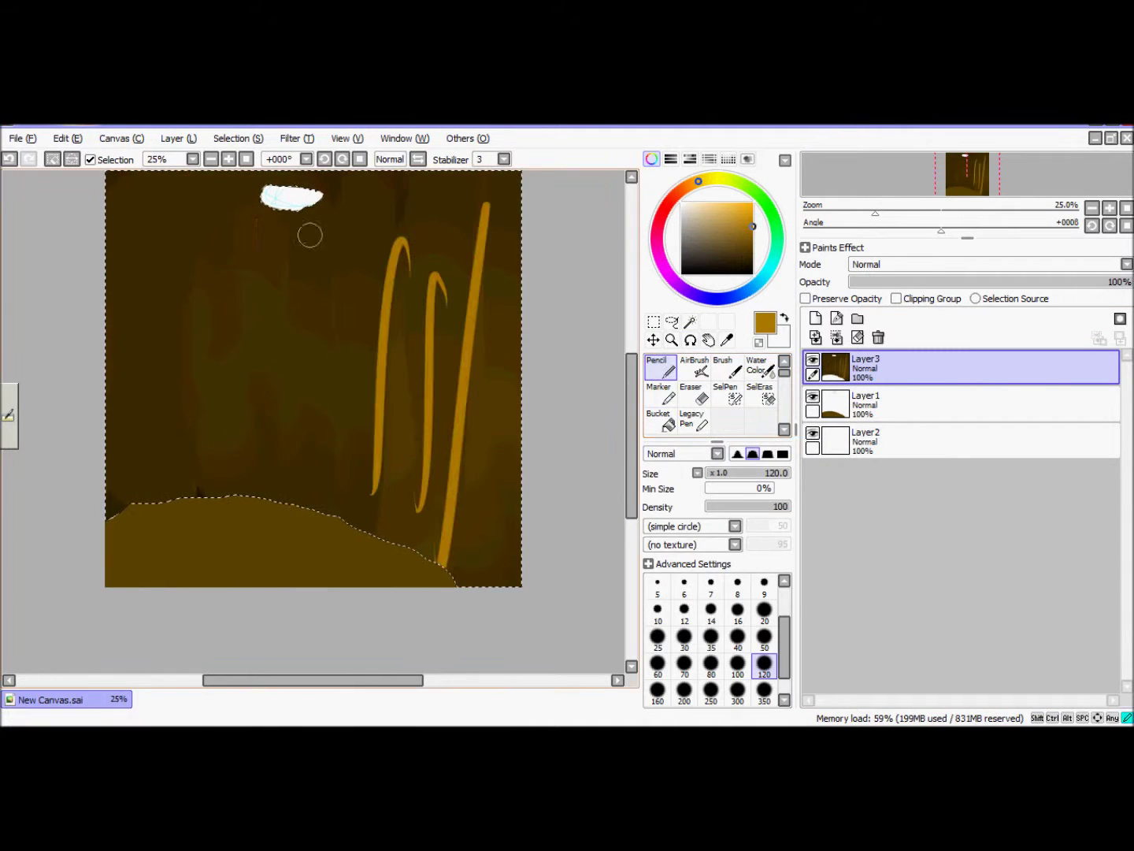
Try smearing the new golden-brown streaks with the Canvas Acryl brush at size 500.
left_click_drag(784, 372, 783, 383)
left_click(660, 393)
left_click_drag(390, 312, 451, 270)
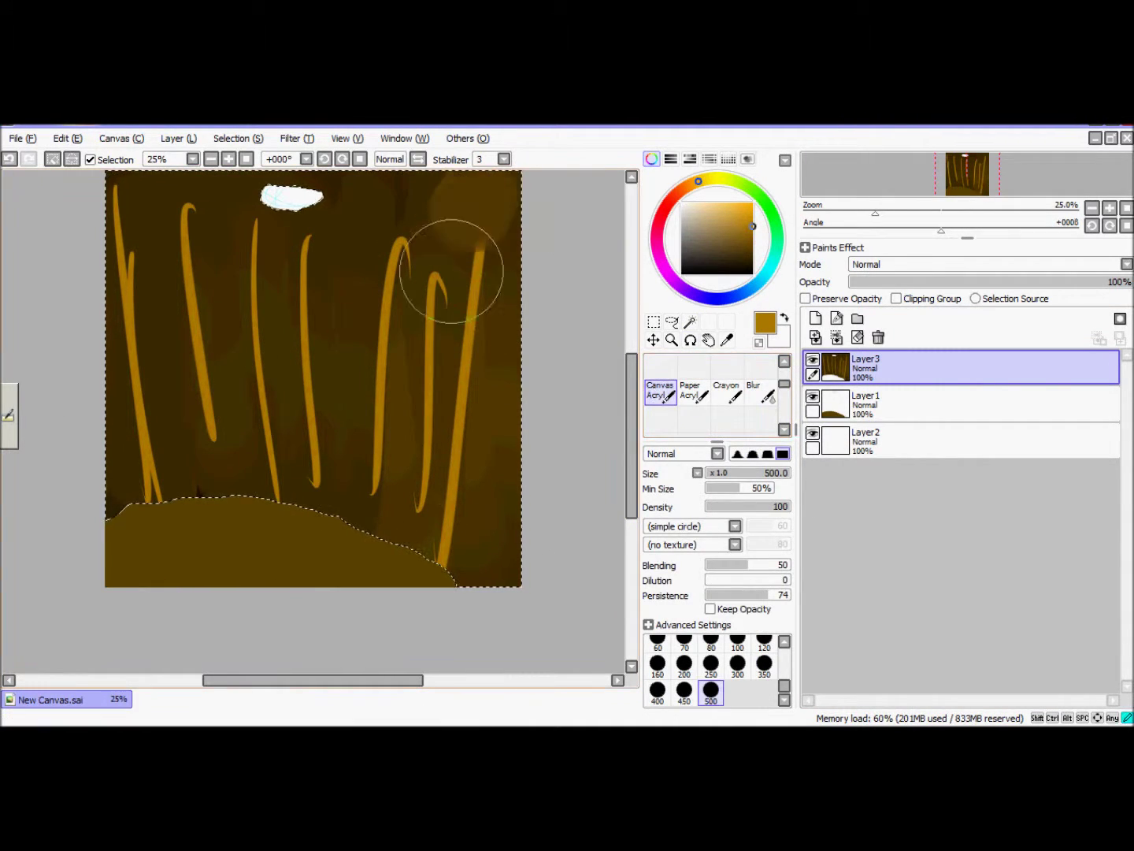
Draw very dark brown streaks between the golden-brown ones with the Pencil at size 120.
left_click(783, 362)
left_click(660, 366)
left_click_drag(501, 188, 480, 341)
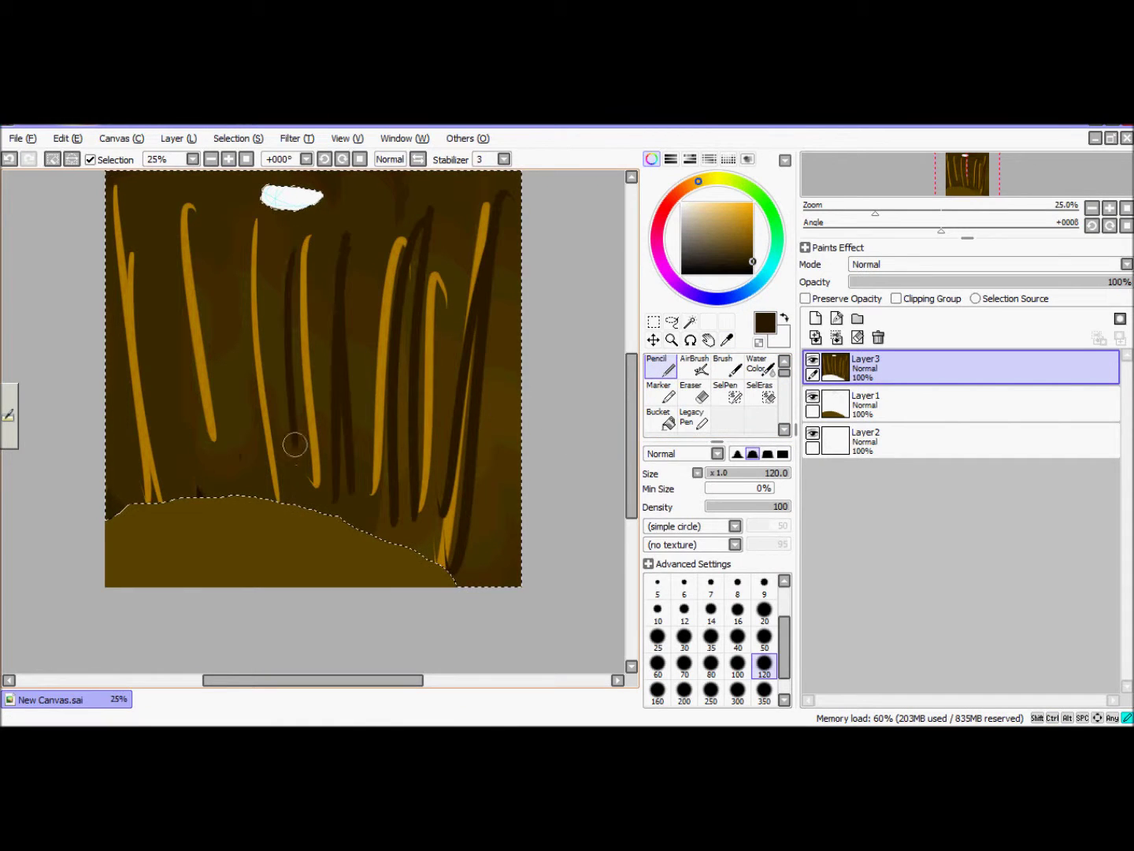
Blend the golden-brown and very dark streaks into the background with the Canvas Acryl brush at size 500.
left_click(785, 429)
left_click(784, 362)
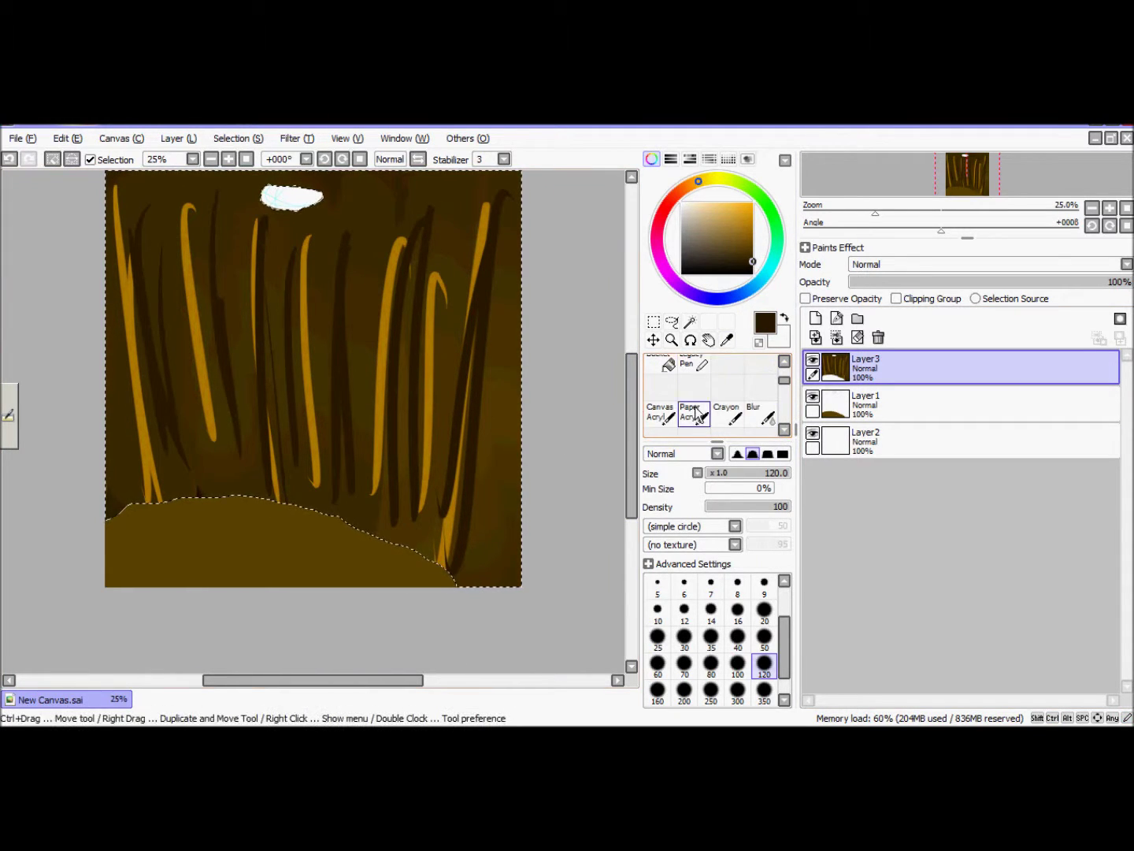
left_click(660, 412)
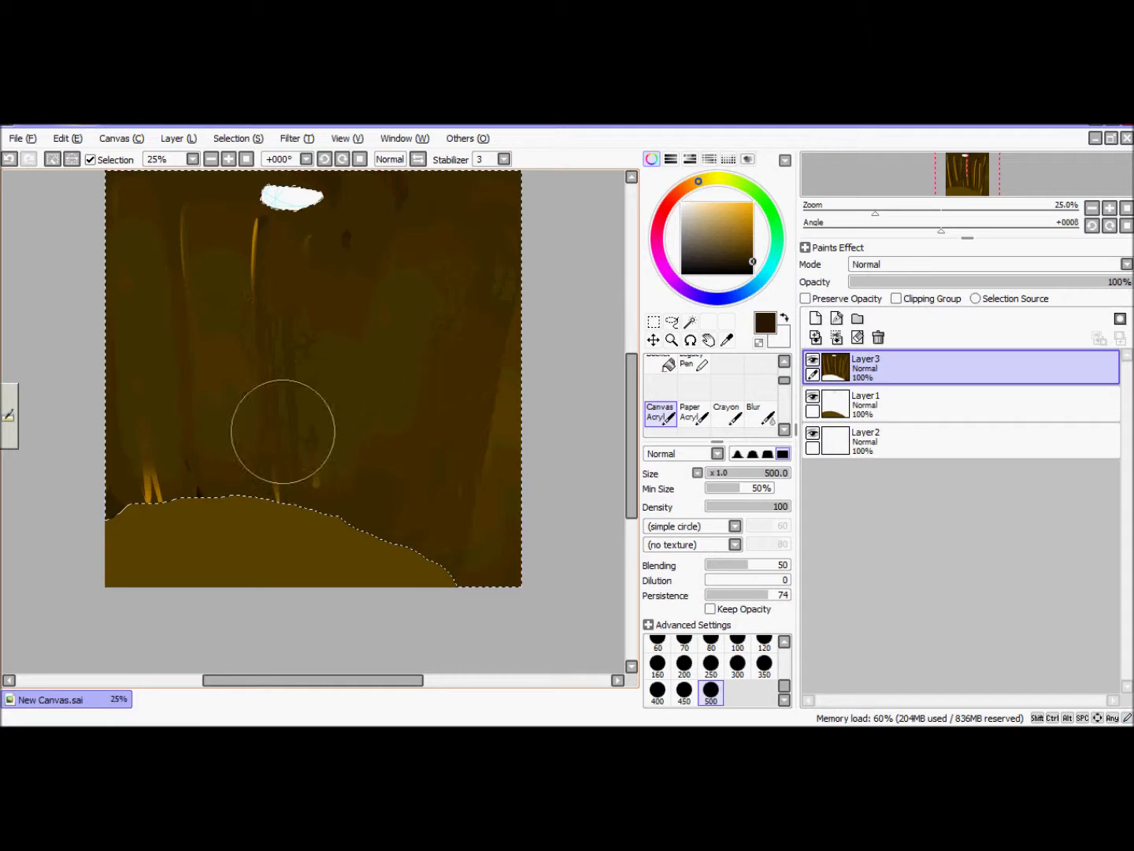
Add thin bright golden streaks and dark brown streaks across the background with the Pencil at size 120.
left_click(753, 203)
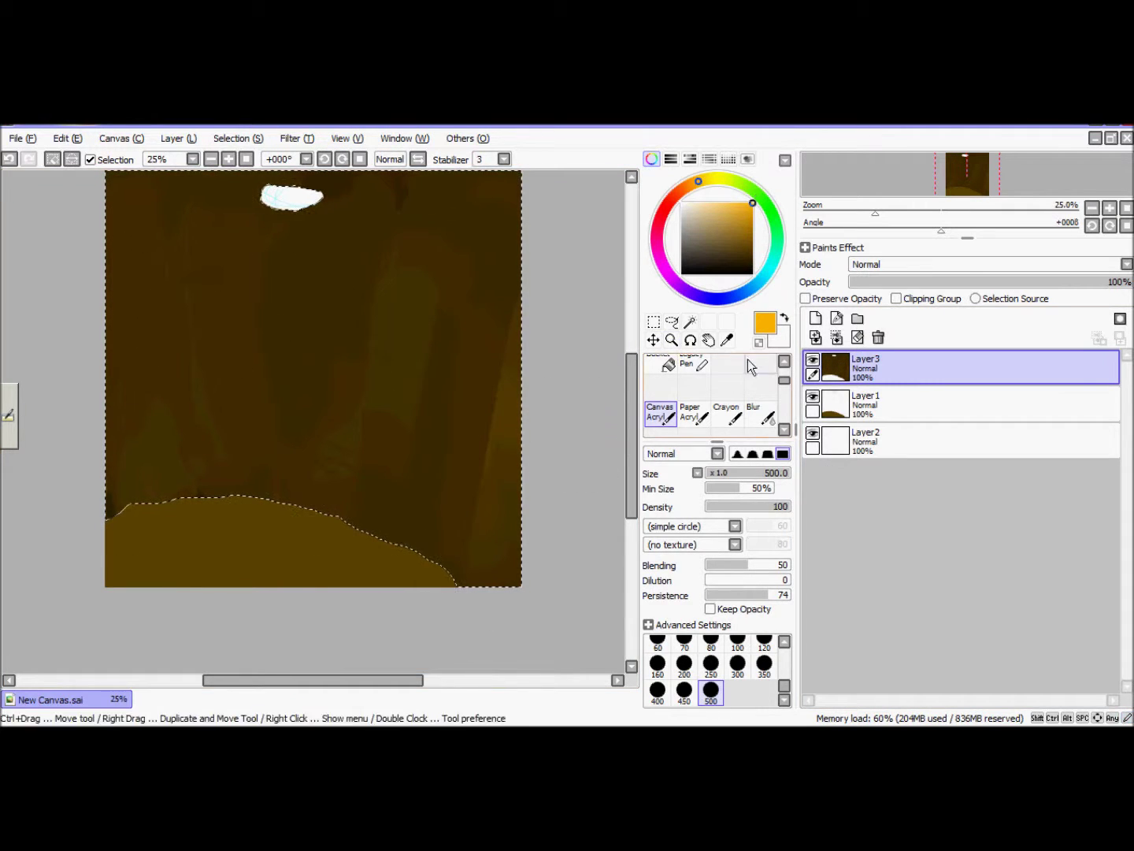
left_click(783, 362)
left_click(661, 366)
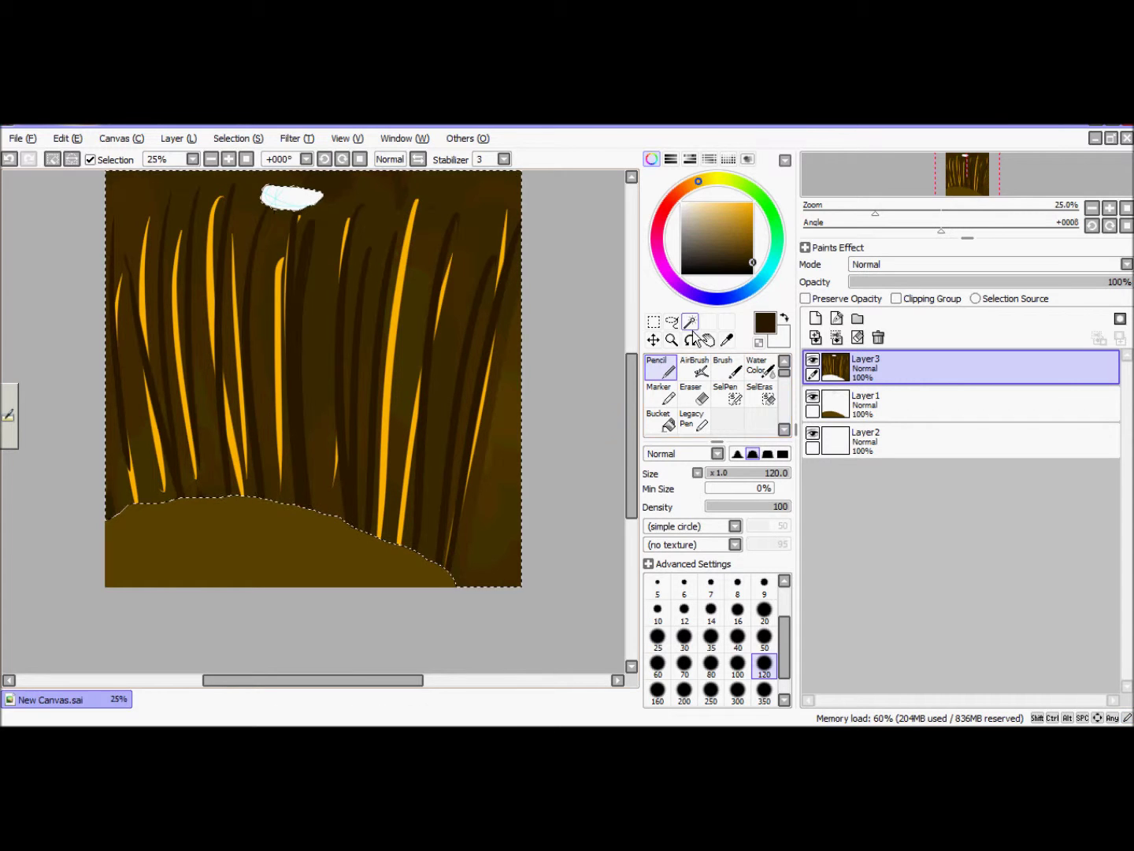
Smooth the bright golden and dark streaks into the background using the Canvas Acryl brush at size 500.
left_click(784, 429)
left_click(783, 430)
left_click(661, 366)
mouse_move(512, 268)
left_mouse_down()
mouse_move(458, 246)
mouse_move(342, 248)
mouse_move(330, 401)
mouse_move(363, 485)
mouse_move(127, 405)
mouse_move(157, 234)
left_mouse_up()
scroll(190, 267, "down", 1)
scroll(272, 391, "up", 1)
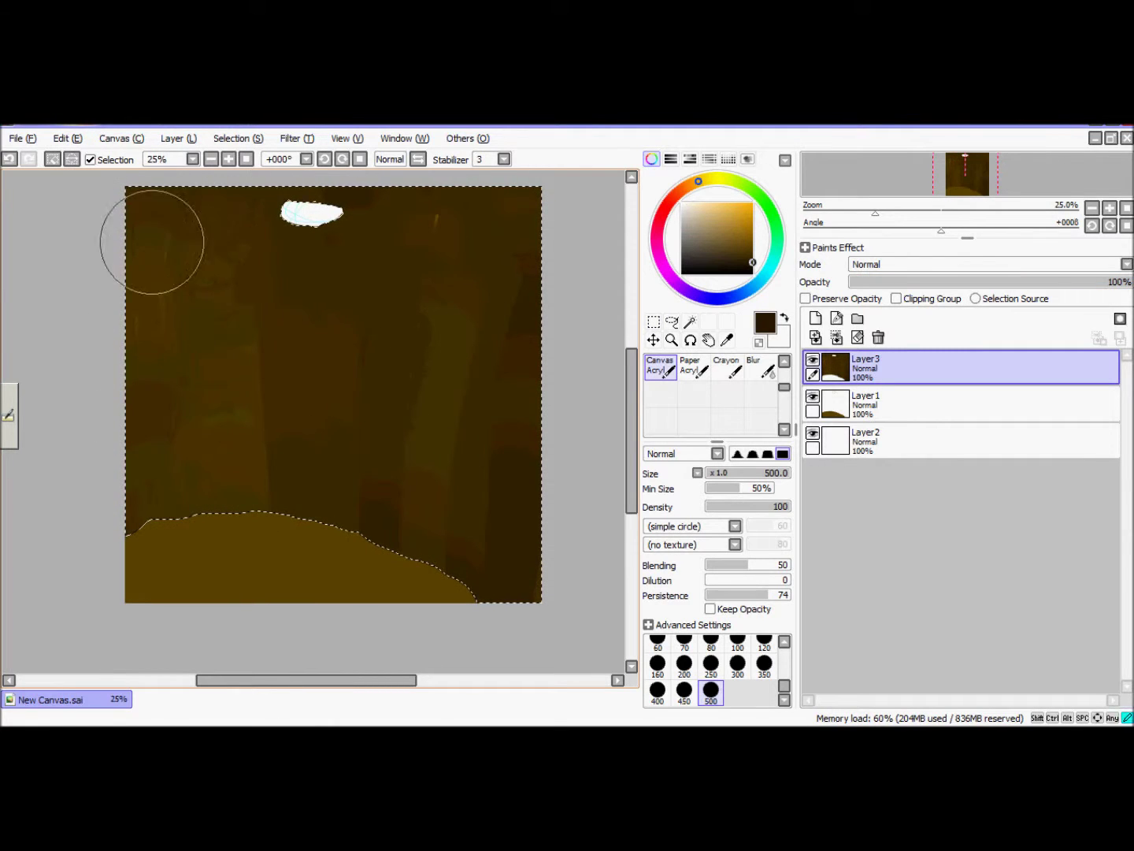
Try drawing bright golden rays down from the opening with the Crayon brush.
left_click(713, 208)
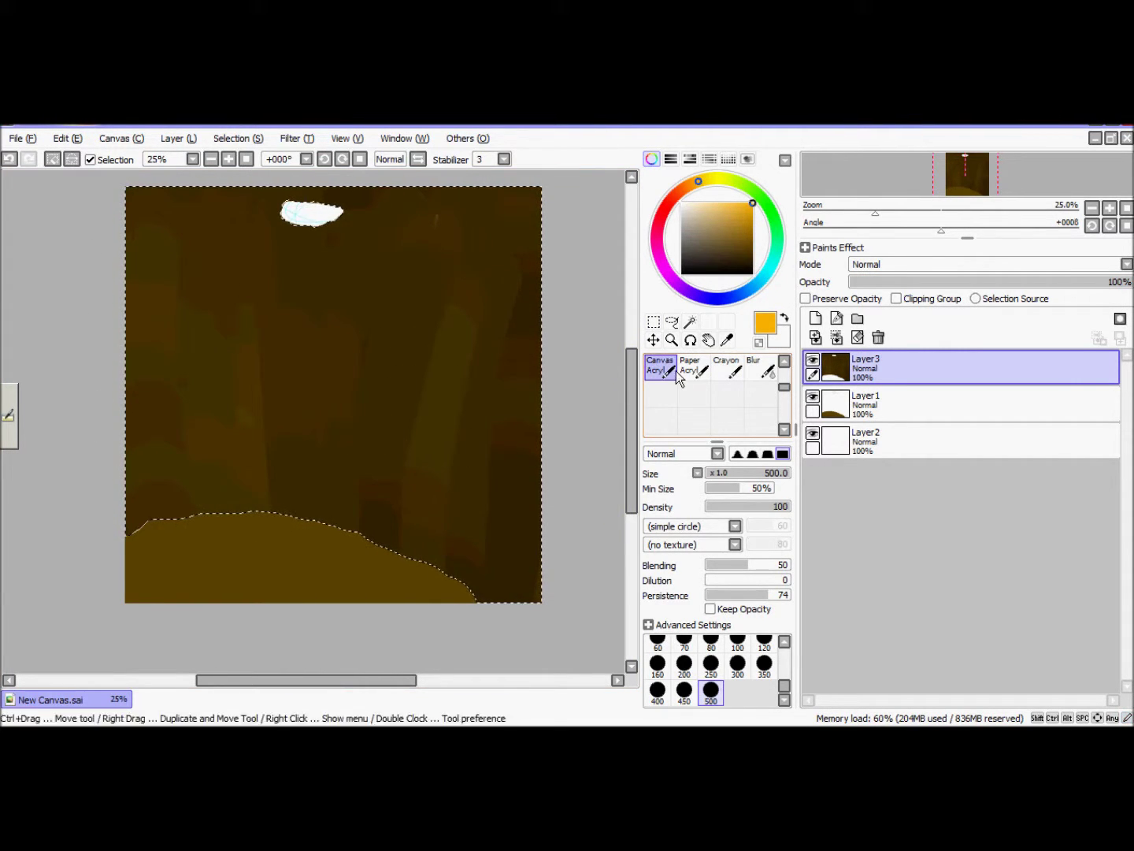
left_click(727, 368)
left_click_drag(340, 240, 371, 457)
mouse_move(331, 246)
left_mouse_down()
mouse_move(364, 502)
mouse_move(336, 486)
left_mouse_up()
left_click_drag(288, 279, 308, 518)
key("ctrl+z")
key("ctrl+z")
key("ctrl+z")
key("ctrl+z")
Make Layer1 active, clear the whole selection with the Selection Eraser at size 500, and switch back to the Pencil.
left_click(835, 403)
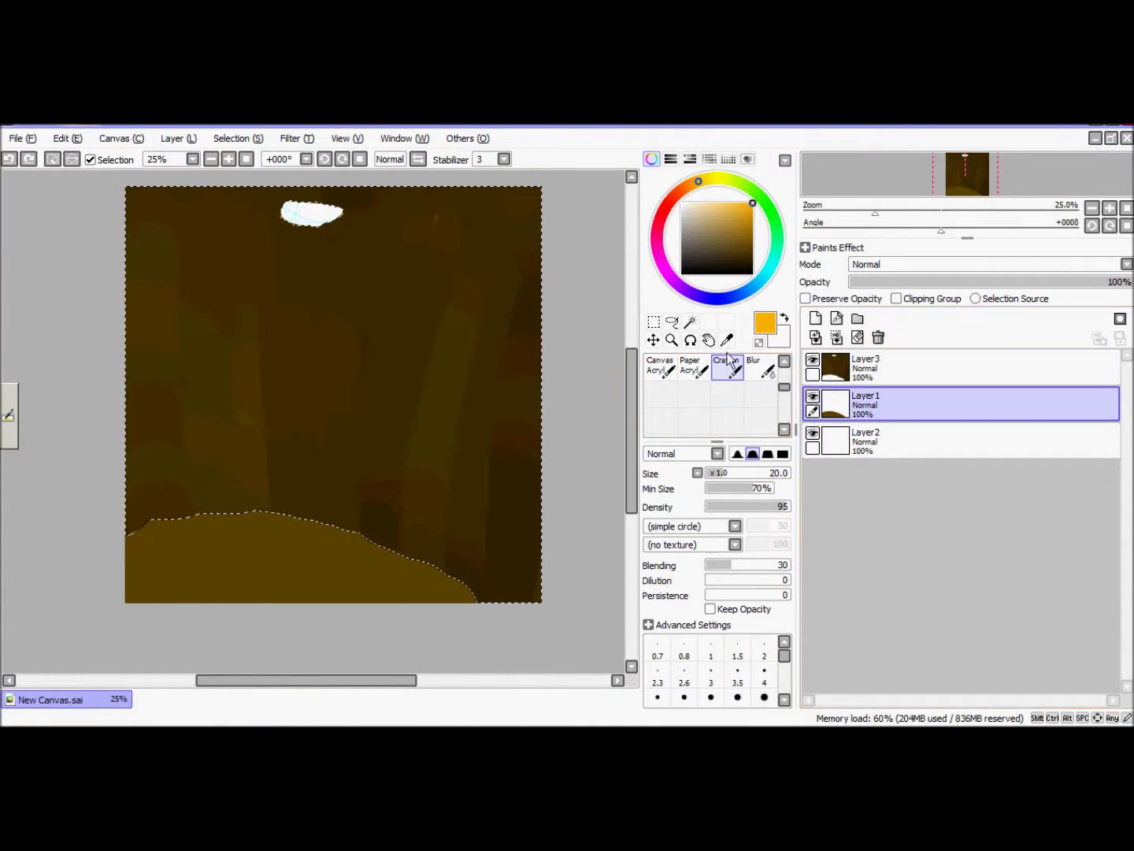
left_click(690, 322)
left_click(783, 371)
left_click(761, 395)
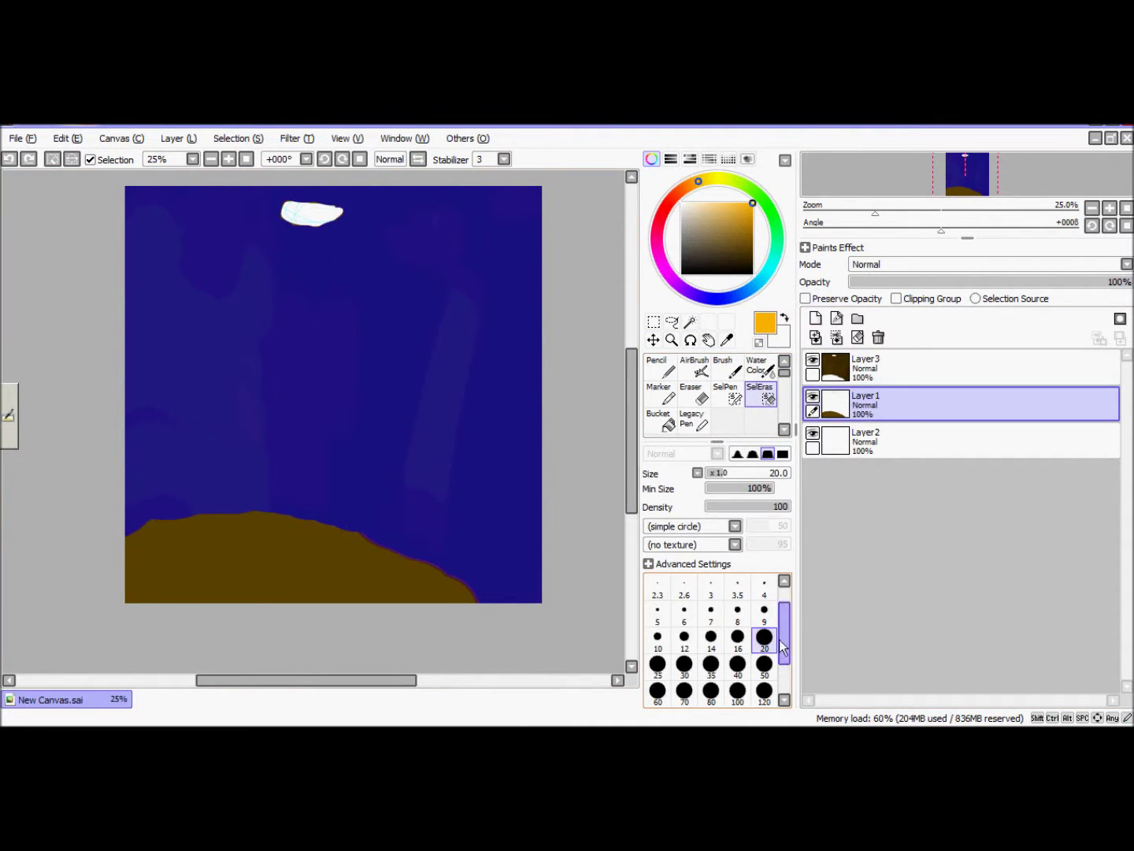
scroll(782, 646, "down", 2)
left_click(712, 692)
mouse_move(526, 466)
left_mouse_down()
mouse_move(488, 347)
mouse_move(324, 568)
mouse_move(189, 354)
left_mouse_up()
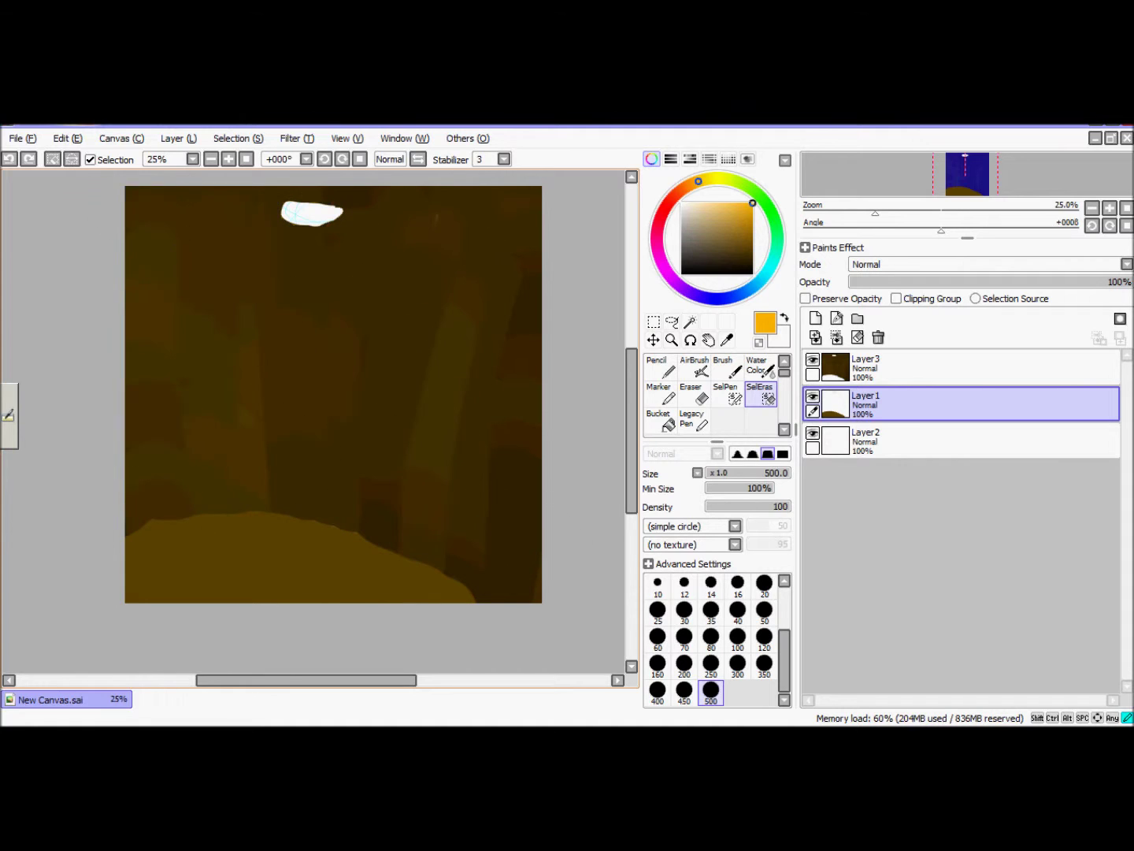
left_click(661, 367)
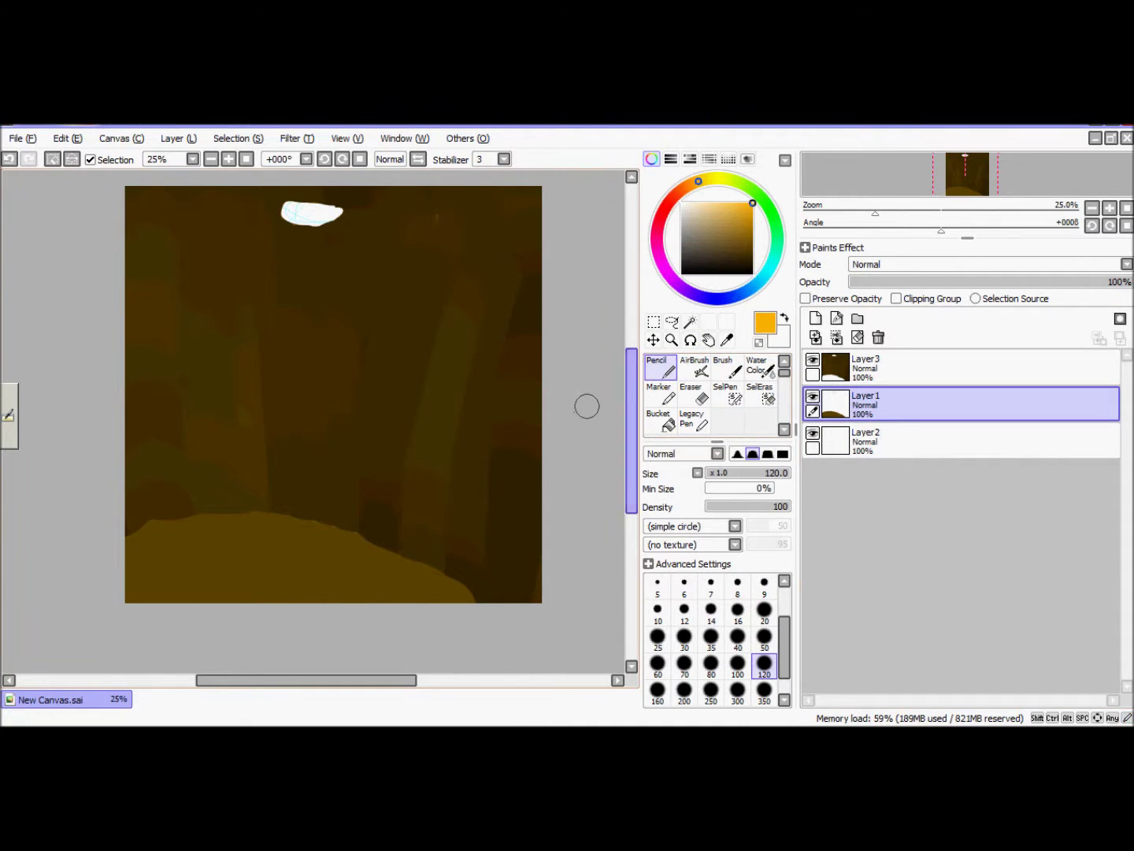
Select the hill on Layer1 with the Magic Wand and refine the selection with the Selection Eraser and Selection Pen to cover the whole hill.
double_click(891, 404)
left_click(696, 393)
left_click(761, 396)
left_click(690, 322)
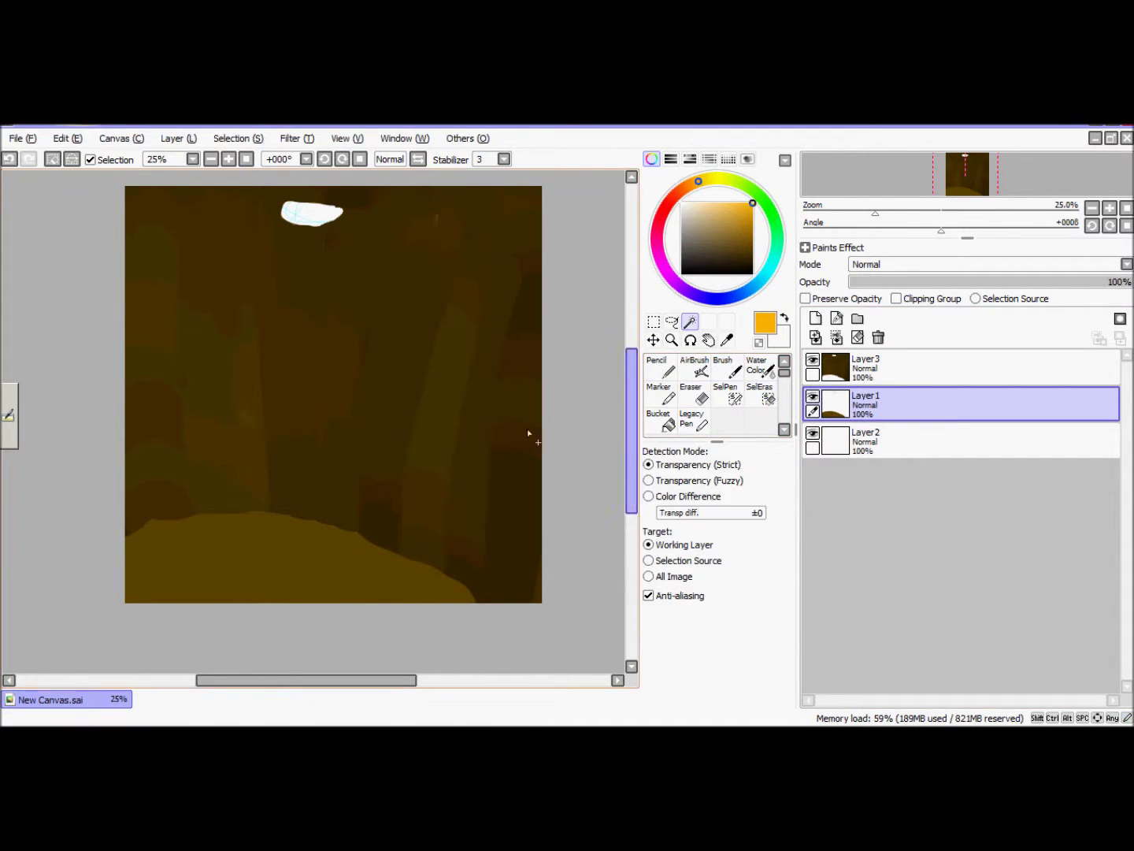
left_click(401, 574)
left_click(761, 394)
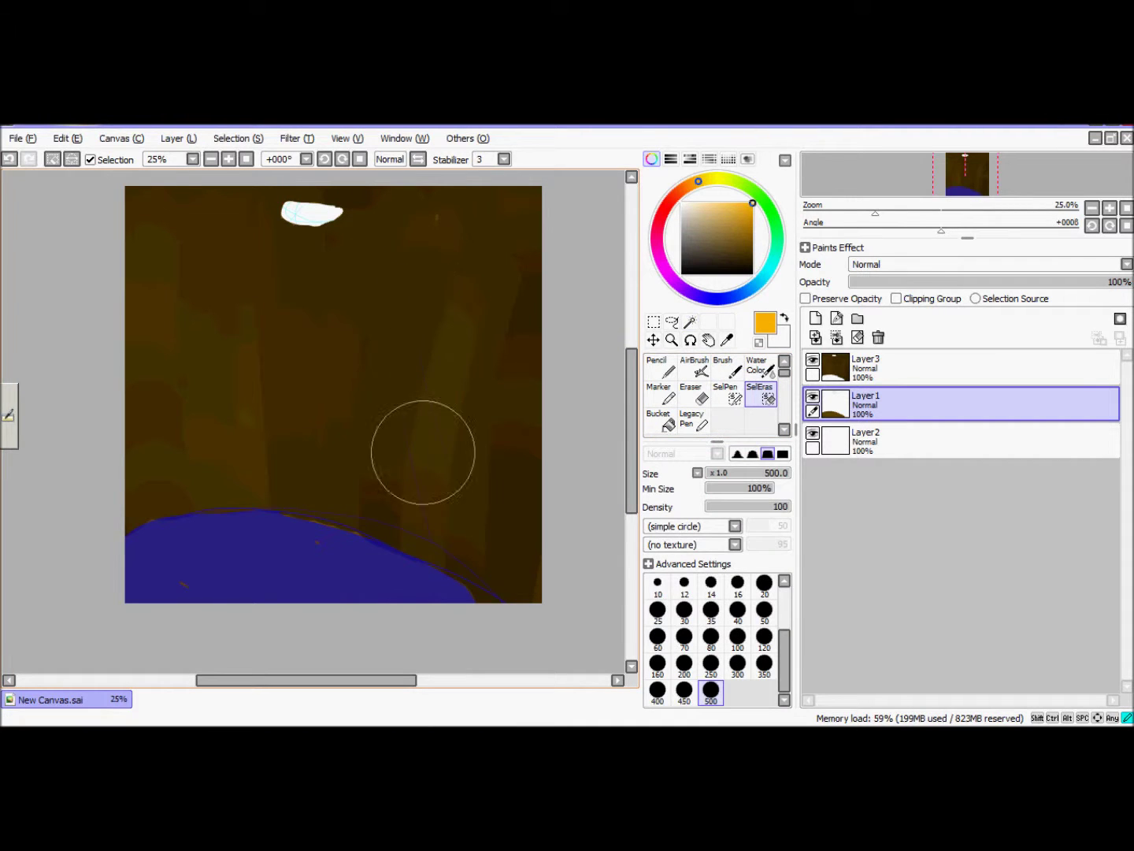
left_click_drag(331, 461, 129, 479)
left_click(728, 396)
mouse_move(442, 599)
left_mouse_down()
mouse_move(430, 587)
mouse_move(126, 542)
left_mouse_up()
Paint bright golden strokes across the hill with the Pencil at size 120.
left_click(660, 366)
left_click_drag(355, 586, 410, 579)
key("ctrl+z")
left_click_drag(127, 576, 406, 599)
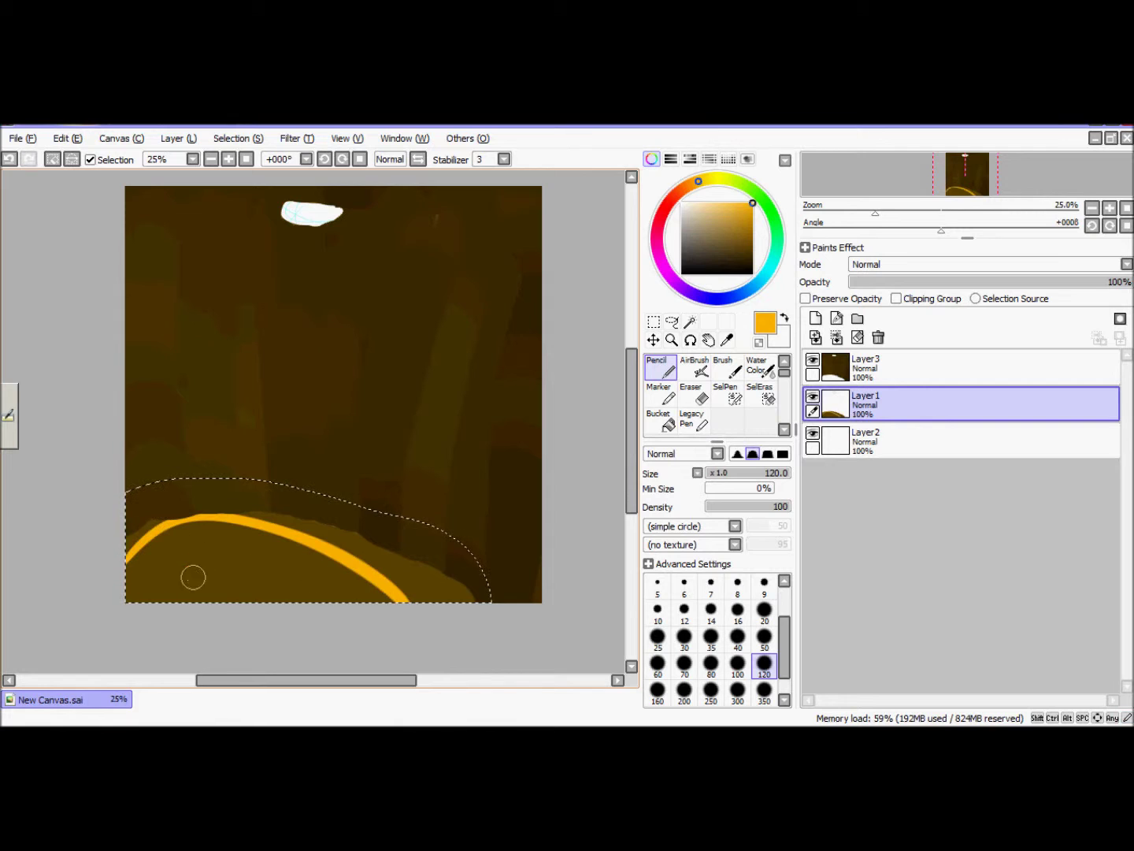
left_click_drag(166, 582, 323, 599)
left_click_drag(224, 520, 188, 599)
left_click_drag(295, 521, 276, 566)
Work dark brown strokes into the golden hill and smooth them with the Canvas Acryl brush at size 500.
left_click(784, 429)
mouse_move(131, 587)
left_mouse_down()
mouse_move(371, 585)
mouse_move(203, 620)
mouse_move(159, 535)
left_mouse_up()
left_click(660, 417)
left_click(783, 361)
left_click(660, 367)
mouse_move(343, 572)
left_mouse_down()
mouse_move(118, 580)
mouse_move(237, 570)
mouse_move(192, 569)
mouse_move(209, 581)
mouse_move(126, 548)
left_mouse_up()
left_click(785, 429)
left_click(660, 392)
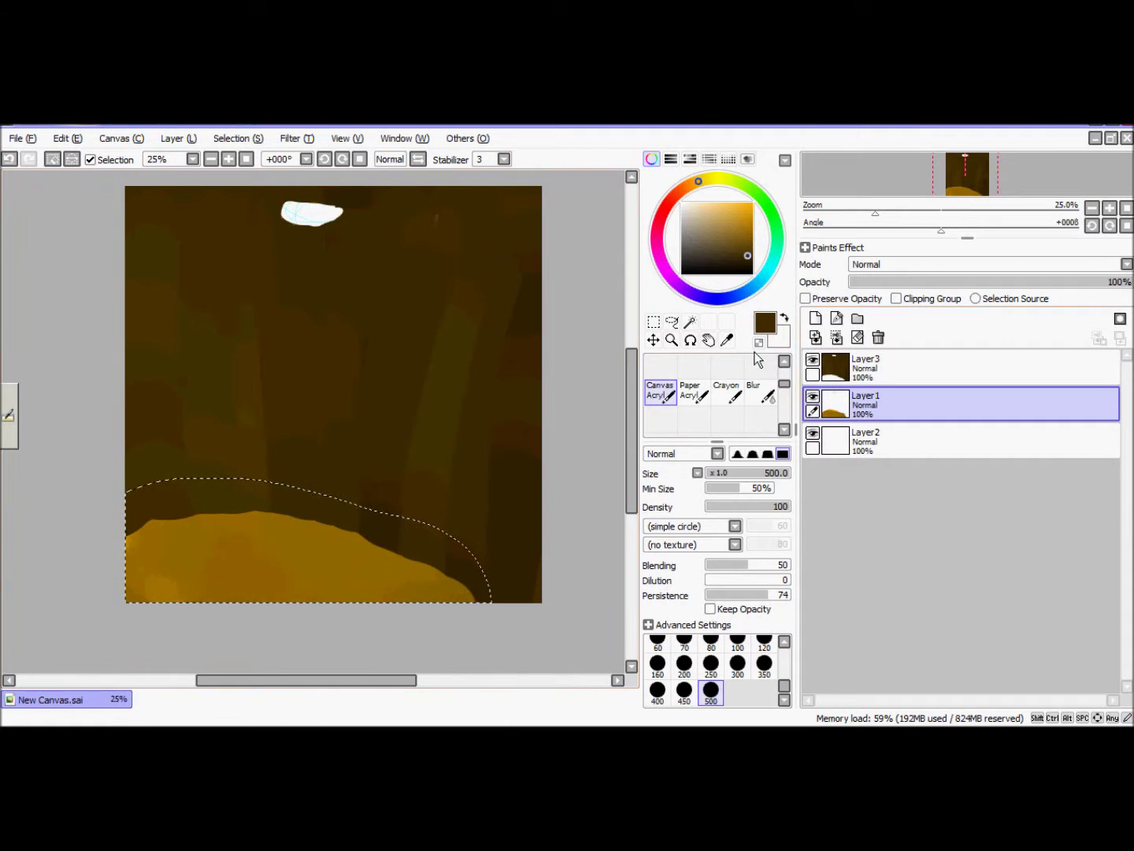
Try shading the edges of the hill with black using the AirBrush at size 500.
left_click(783, 361)
left_click(694, 368)
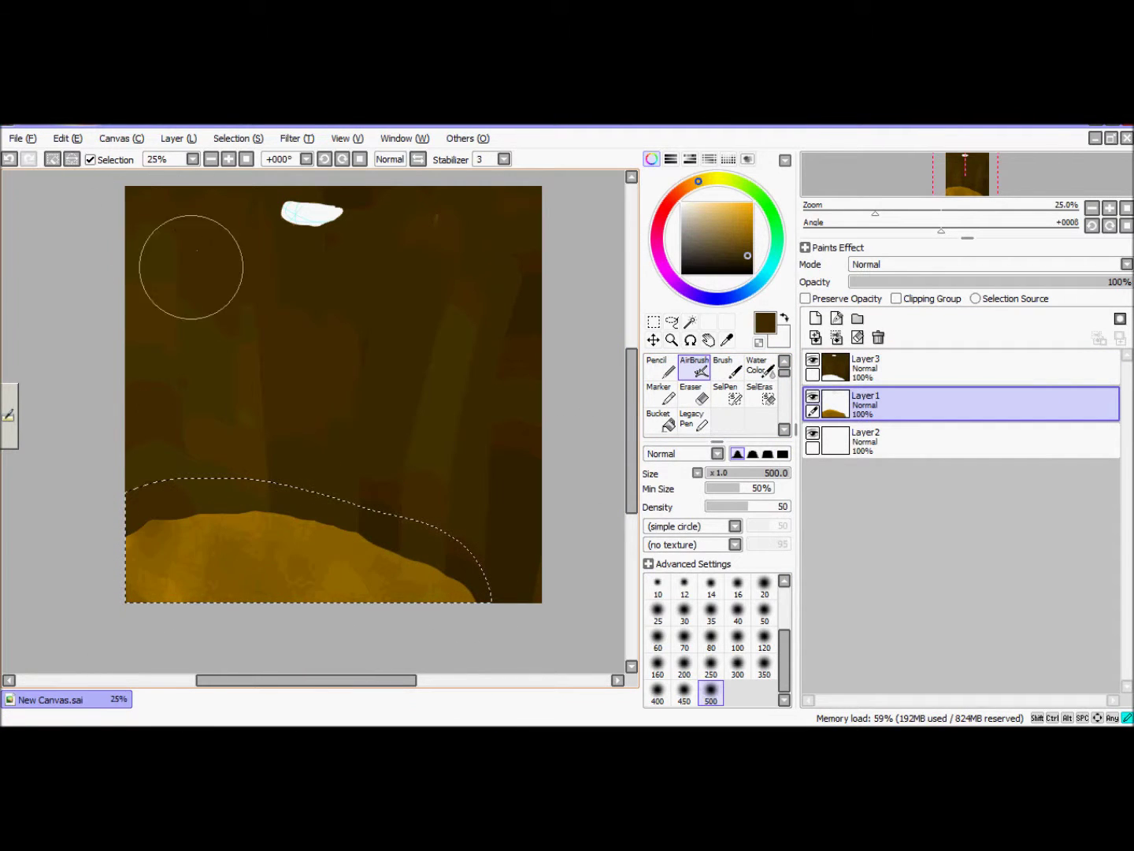
left_click(753, 273)
left_click(836, 359)
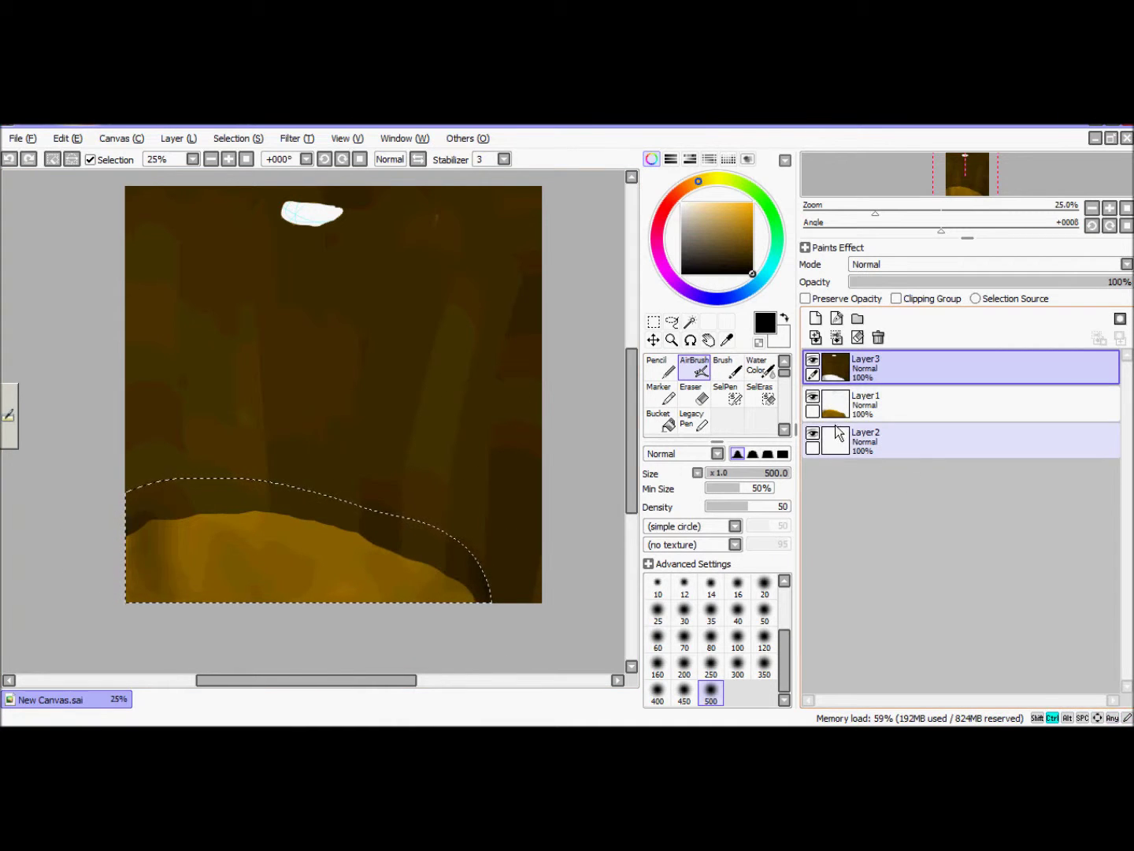
left_click(848, 403)
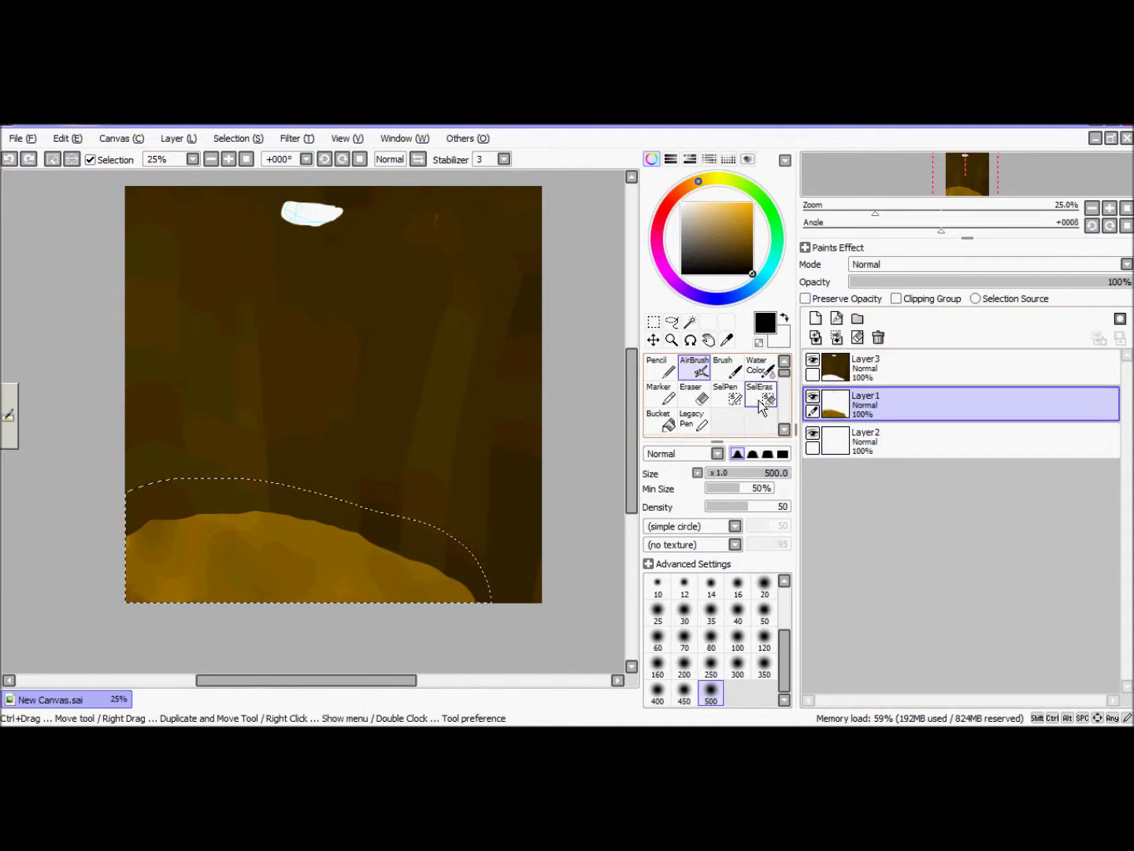
Add a new layer above Layer3 and clear the selection across the canvas with the Selection Eraser at size 500.
left_click(817, 337)
left_click_drag(866, 403, 866, 360)
left_click(734, 393)
left_click(691, 322)
left_click(504, 551)
key("ctrl+z")
left_click(390, 283)
left_click(760, 394)
mouse_move(535, 450)
left_mouse_down()
mouse_move(279, 571)
mouse_move(177, 198)
mouse_move(470, 202)
mouse_move(249, 379)
mouse_move(371, 208)
mouse_move(295, 232)
left_mouse_up()
Select the whole white opening at the top of the painting with the Selection Pen at size 35.
scroll(315, 217, "up", 5)
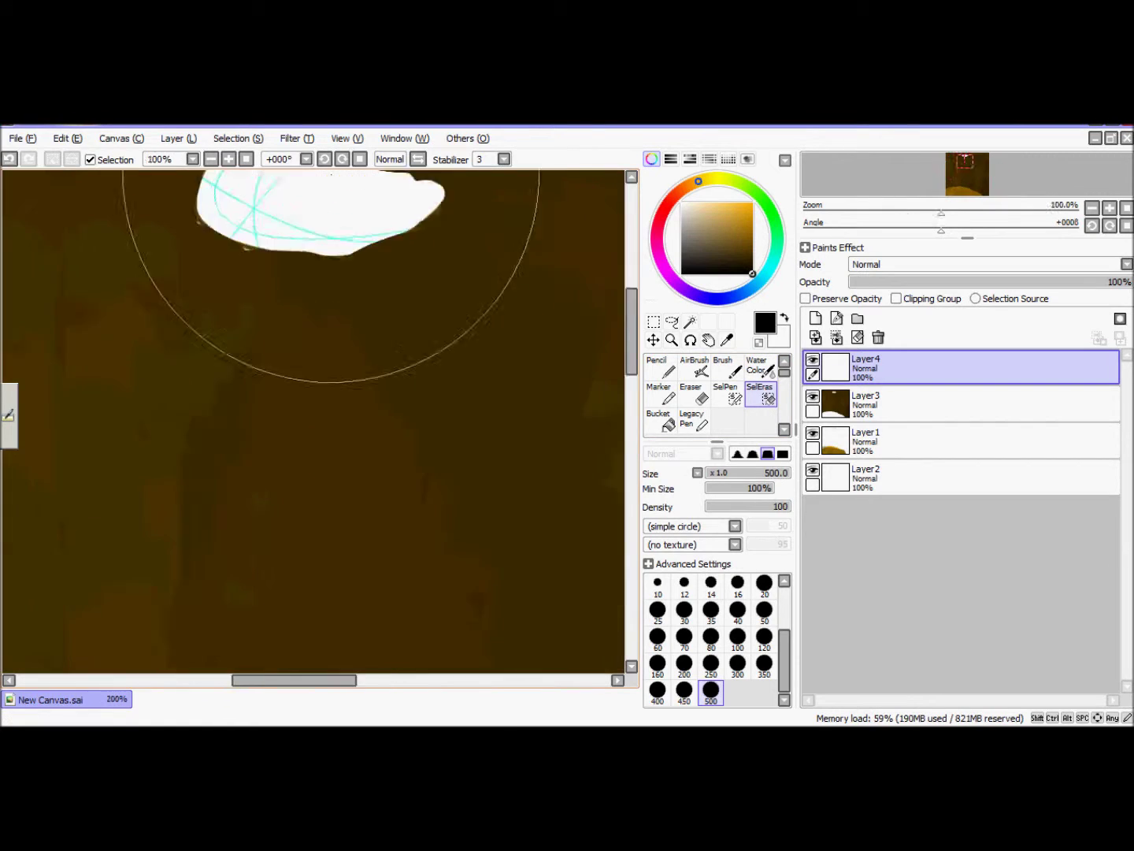
left_click_drag(631, 296, 631, 278)
left_click_drag(313, 680, 330, 680)
left_click(727, 396)
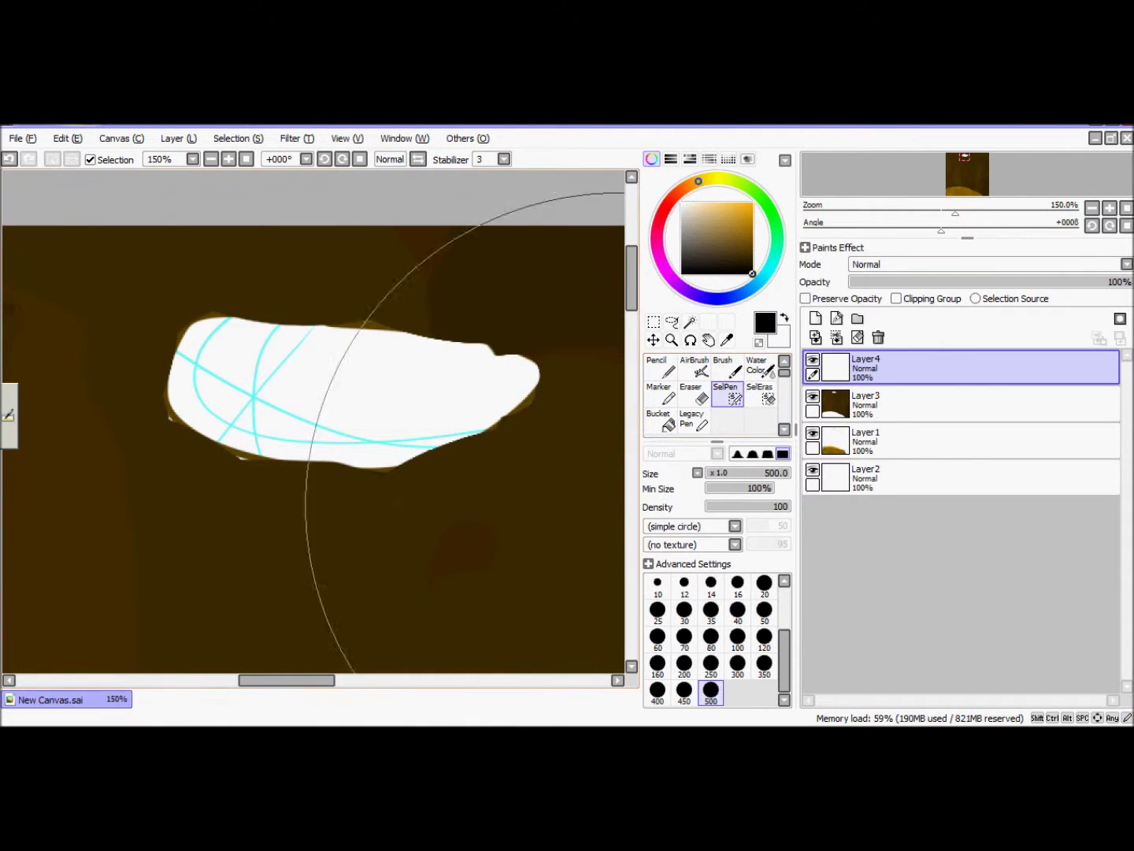
left_click(711, 613)
mouse_move(521, 395)
left_mouse_down()
mouse_move(410, 346)
mouse_move(305, 335)
left_mouse_up()
key("ctrl+z")
mouse_move(206, 337)
left_mouse_down()
mouse_move(473, 359)
mouse_move(476, 405)
mouse_move(335, 442)
mouse_move(196, 405)
mouse_move(315, 363)
mouse_move(484, 392)
left_mouse_up()
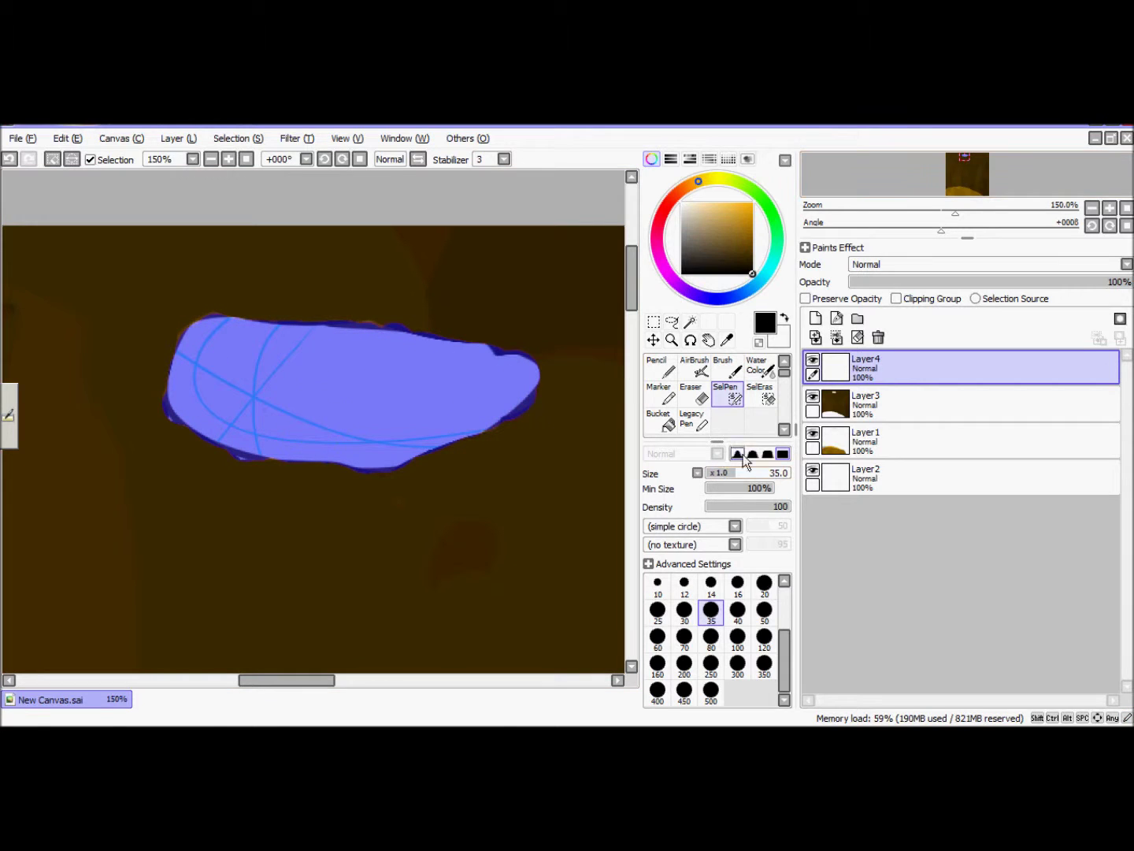
Draw bright green and darker green grass blades along the lower edge of the opening with the Pencil at size 5.
left_click(766, 203)
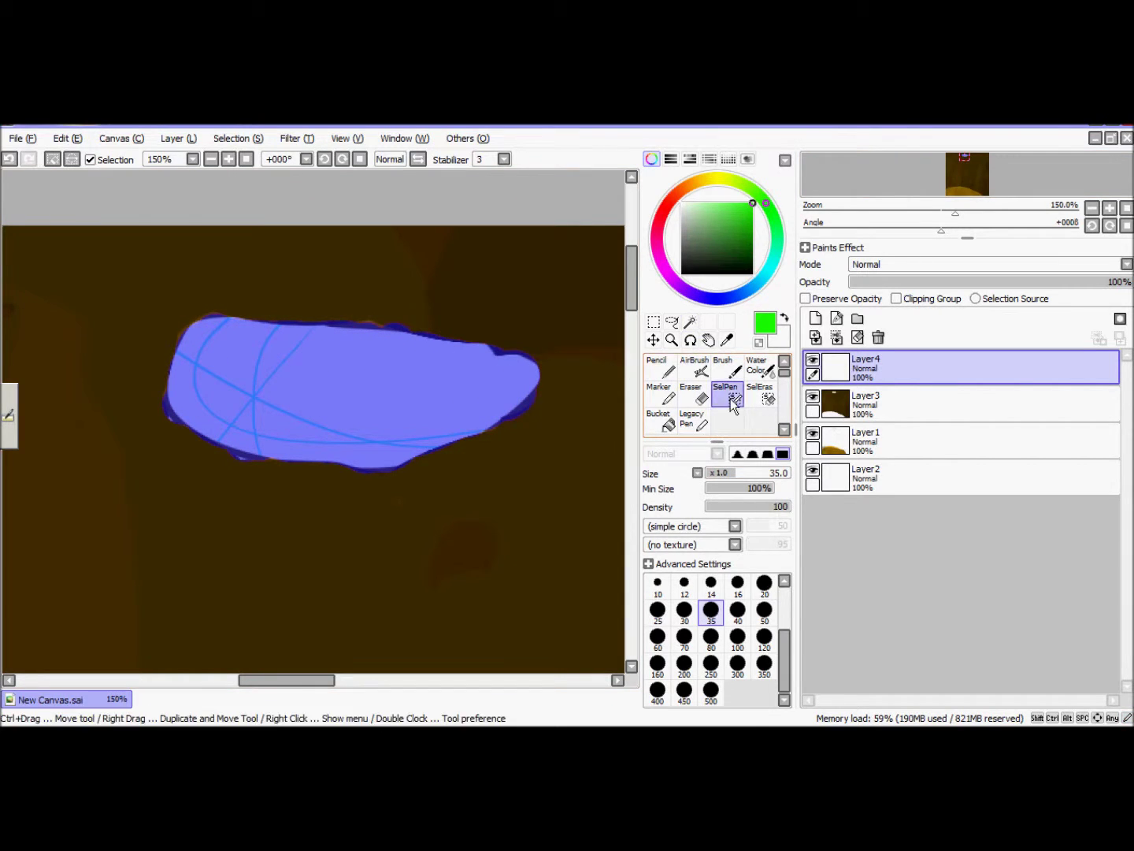
left_click(661, 366)
left_click_drag(354, 414, 354, 438)
left_click(395, 419)
key("ctrl+z")
key("ctrl+z")
left_click(656, 586)
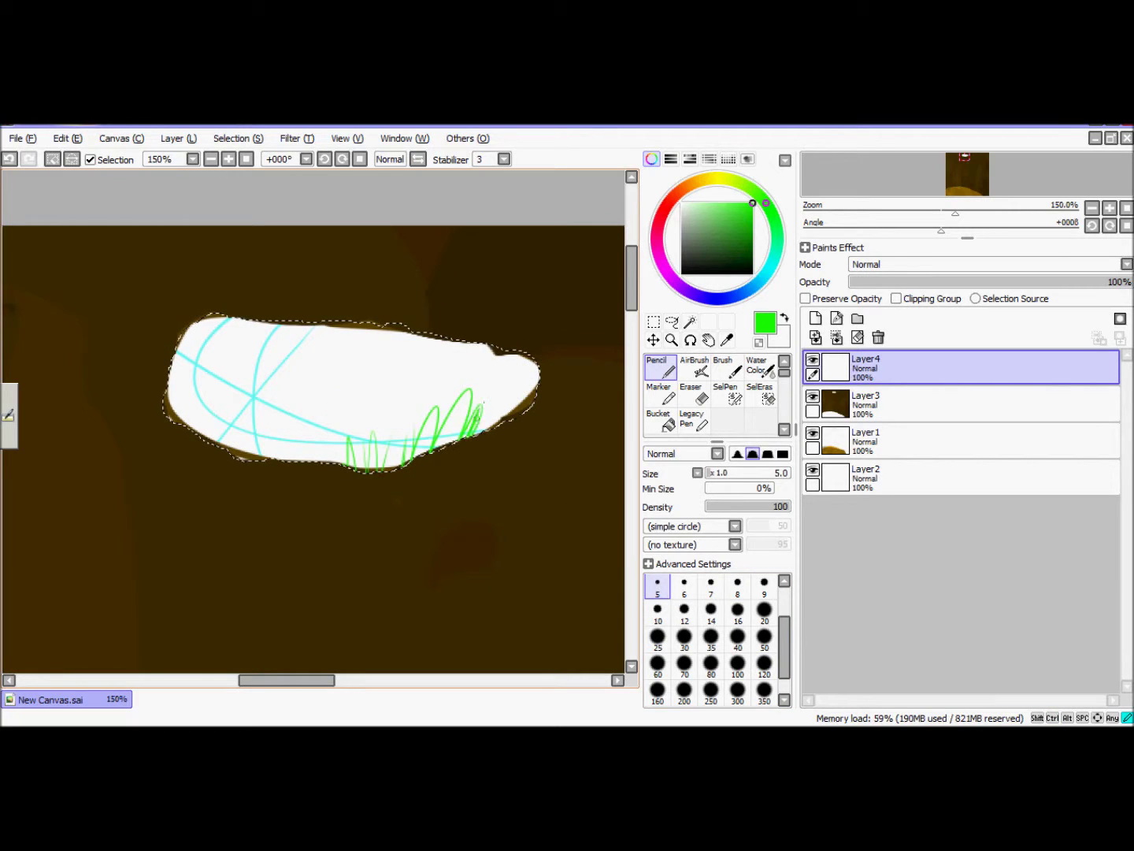
mouse_move(483, 403)
left_mouse_down()
mouse_move(300, 417)
mouse_move(239, 437)
left_mouse_up()
mouse_move(533, 364)
left_mouse_down()
mouse_move(518, 415)
mouse_move(359, 442)
mouse_move(251, 442)
mouse_move(180, 394)
mouse_move(167, 417)
left_mouse_up()
Layer pale green blades over the grass along the opening's lower edge with the Pencil at size 5.
scroll(435, 408, "down", 5)
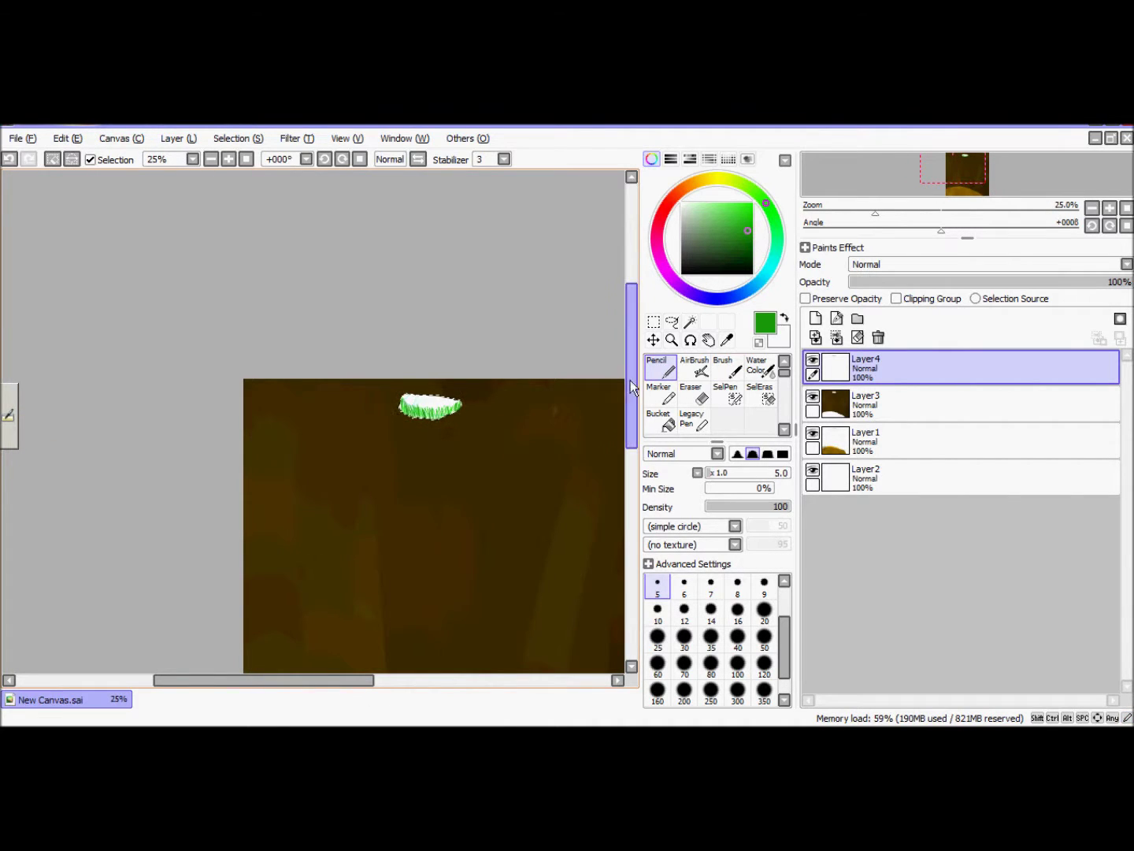
left_click_drag(634, 391, 639, 438)
left_click_drag(338, 685, 377, 687)
scroll(316, 263, "up", 4)
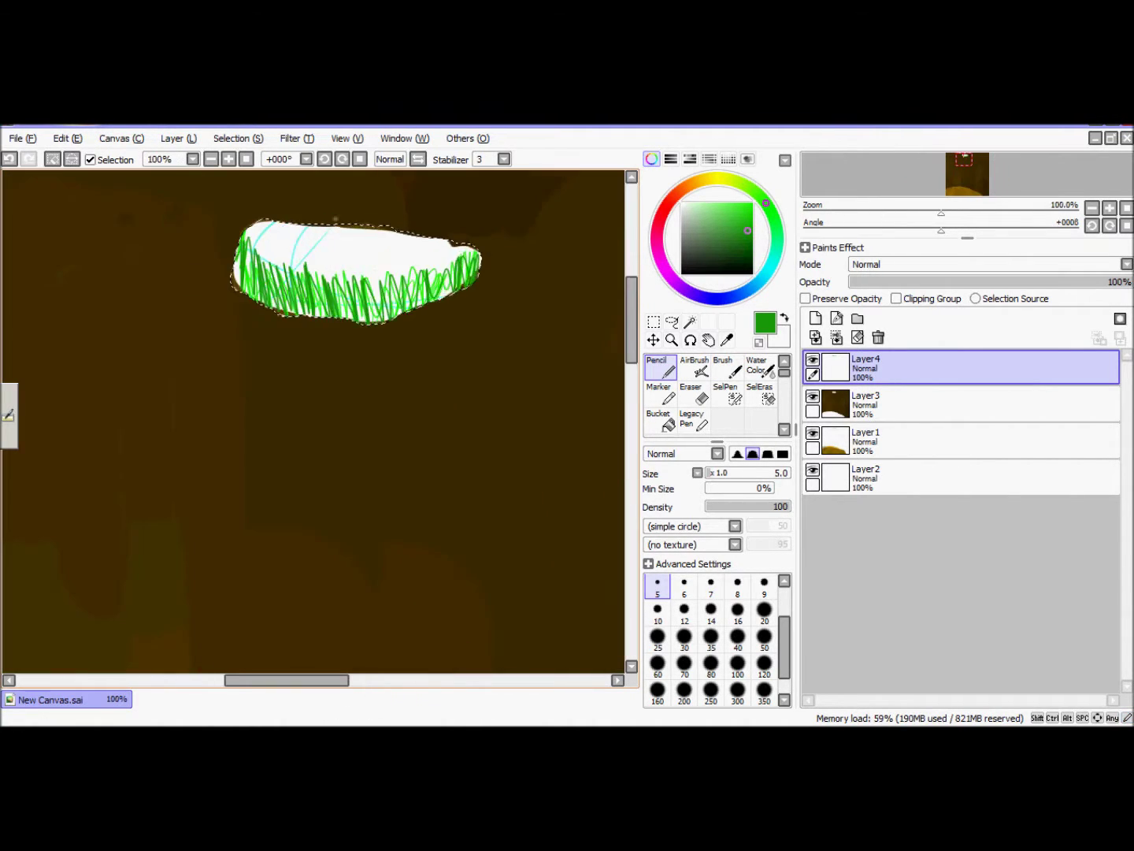
scroll(337, 240, "up", 2)
left_click_drag(634, 275, 632, 261)
left_click_drag(281, 682, 288, 684)
left_click_drag(535, 461, 481, 488)
left_click(720, 209)
mouse_move(556, 410)
left_mouse_down()
mouse_move(524, 472)
mouse_move(339, 504)
mouse_move(134, 447)
left_mouse_up()
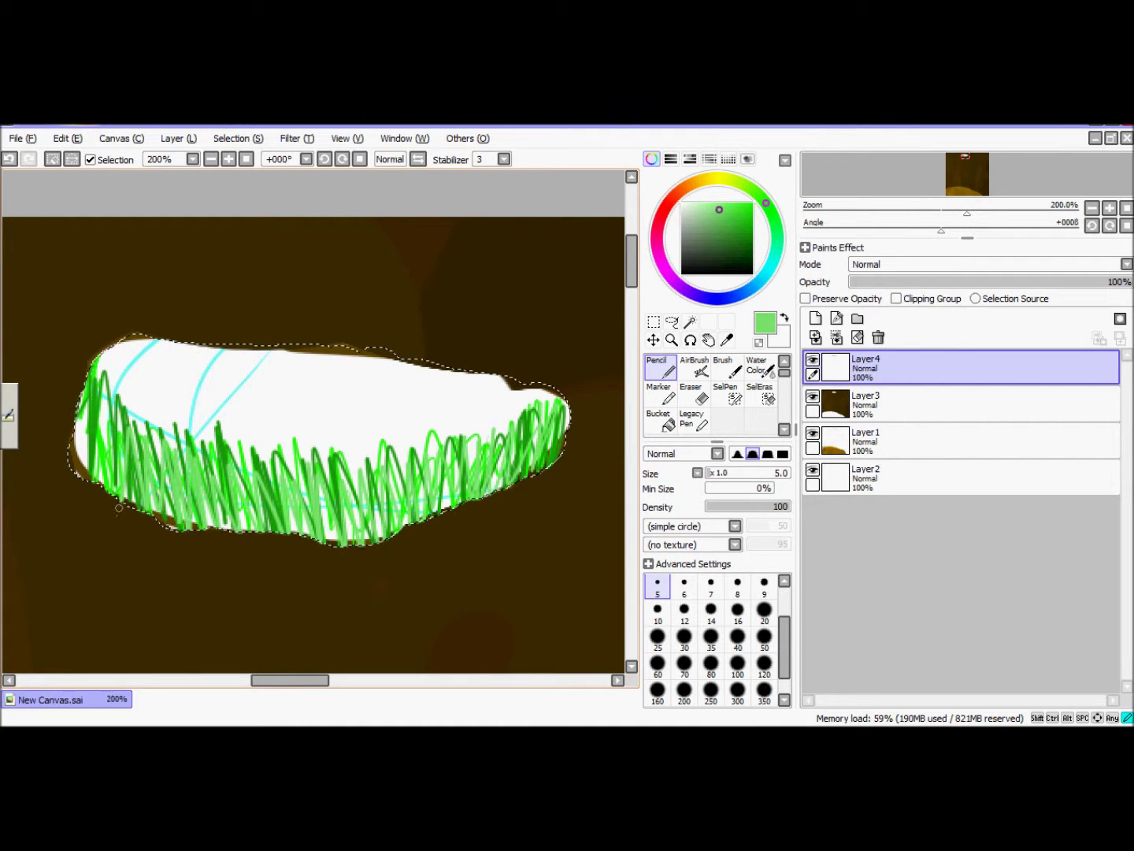
left_click_drag(75, 394, 173, 521)
Thicken the grass in the opening with dark green and bright green blades.
left_click(753, 252)
mouse_move(548, 406)
left_mouse_down()
mouse_move(496, 480)
mouse_move(87, 441)
mouse_move(346, 512)
mouse_move(445, 471)
mouse_move(387, 488)
mouse_move(95, 425)
left_mouse_up()
left_click(753, 205)
Add a new layer beneath the grass layer and try filling the rest of the opening with turquoise using the Pencil at size 20.
left_click(773, 262)
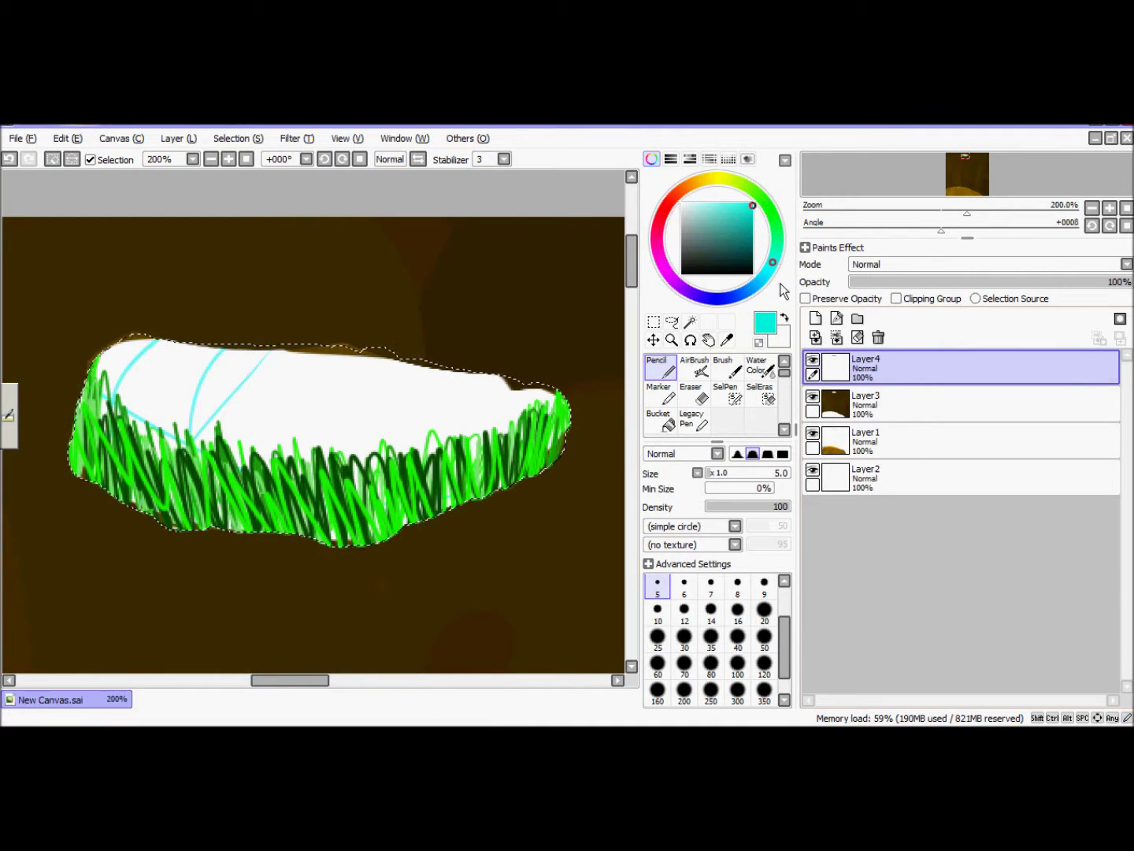
left_click(816, 318)
left_click_drag(838, 365, 839, 408)
left_click_drag(540, 422, 602, 368)
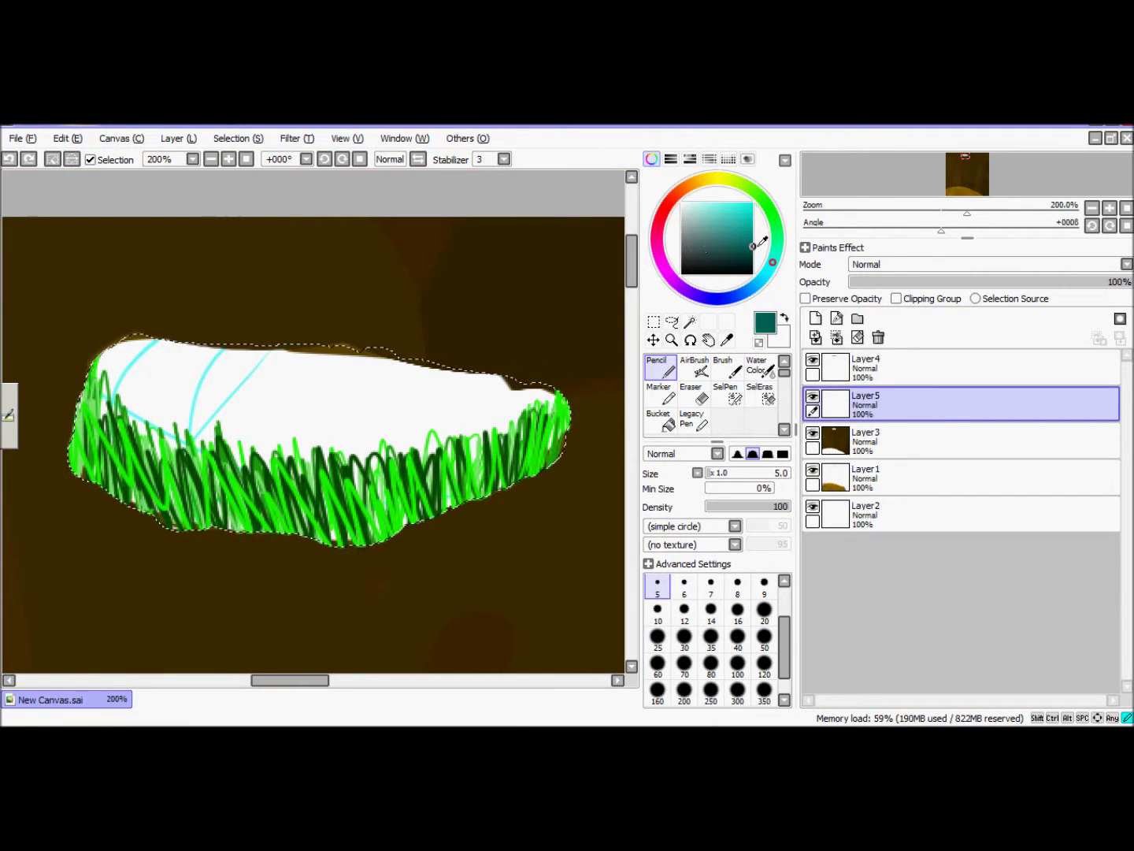
left_click(764, 612)
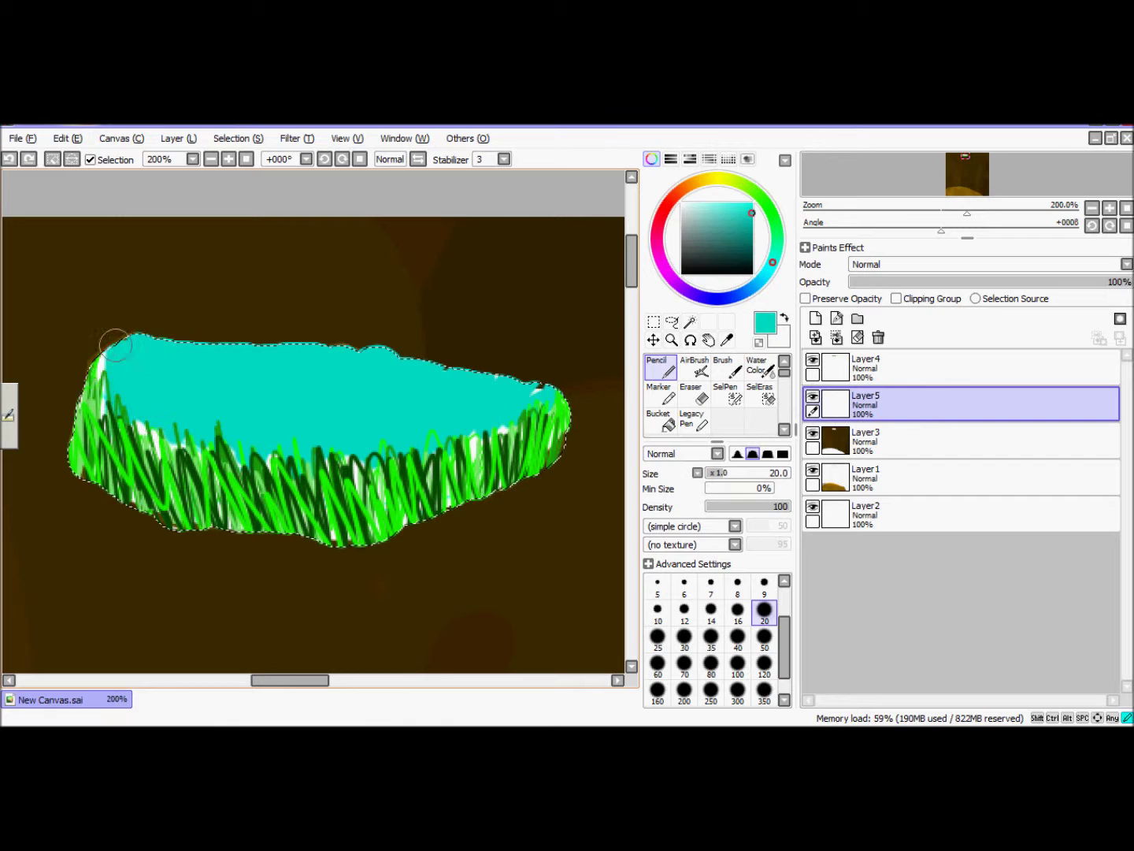
Fill the opening behind the grass with green and paint a teal strip along its upper edge.
left_click(769, 207)
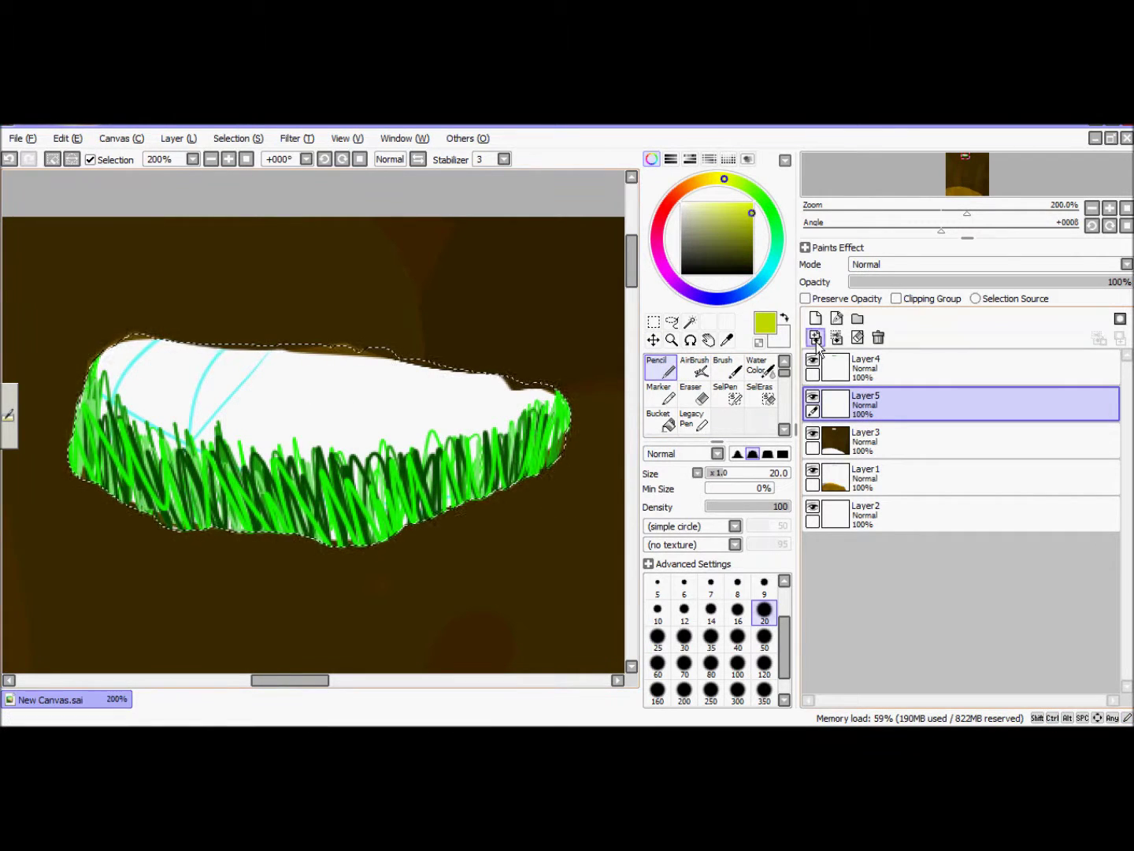
left_click_drag(558, 403, 381, 544)
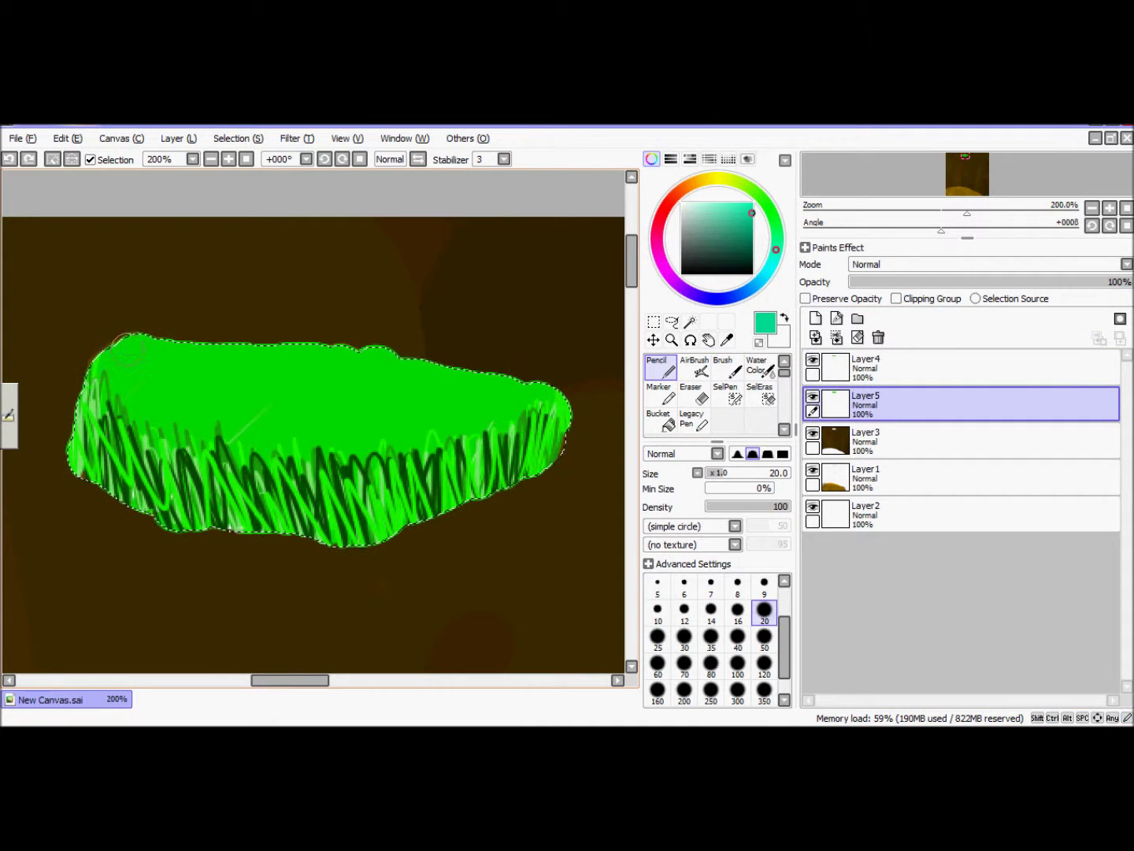
left_click_drag(498, 379, 551, 393)
Draw light green and dark green blades over the green fill on Layer5 with the Pencil at size 9.
left_click(867, 367)
left_click(778, 224)
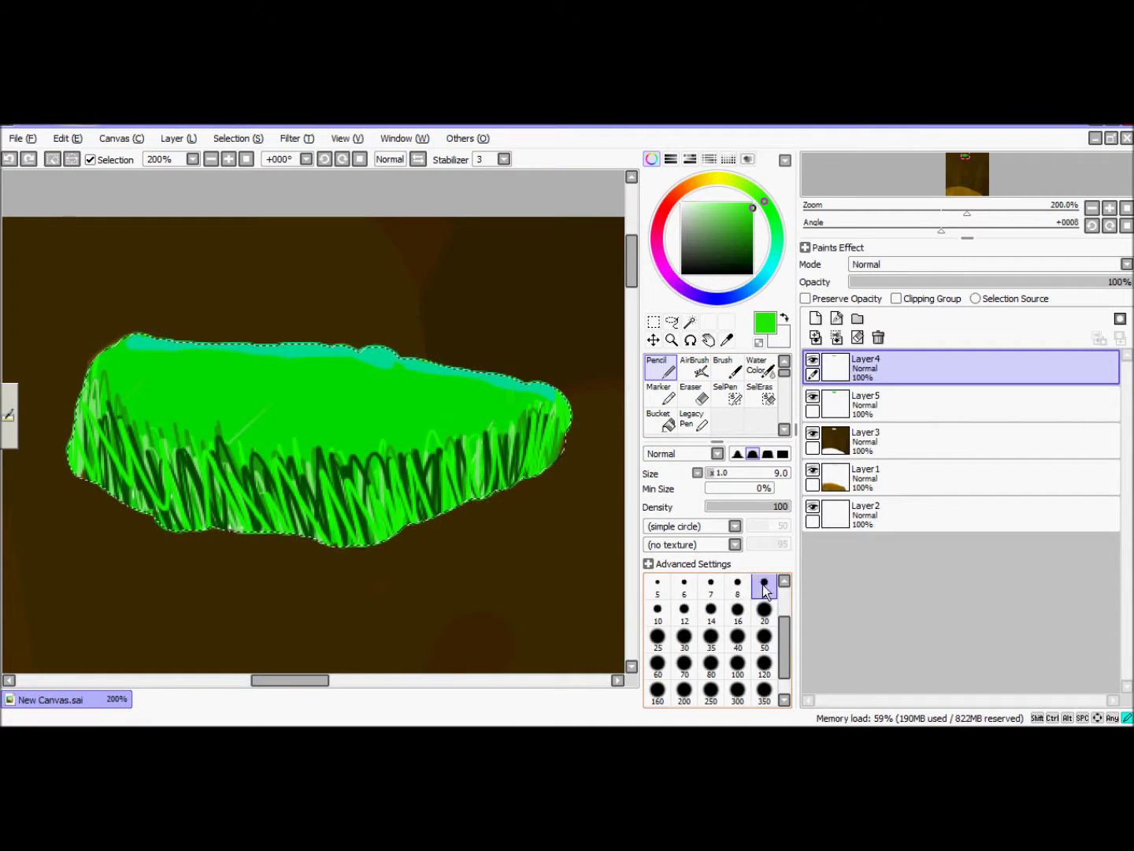
key("ctrl+z")
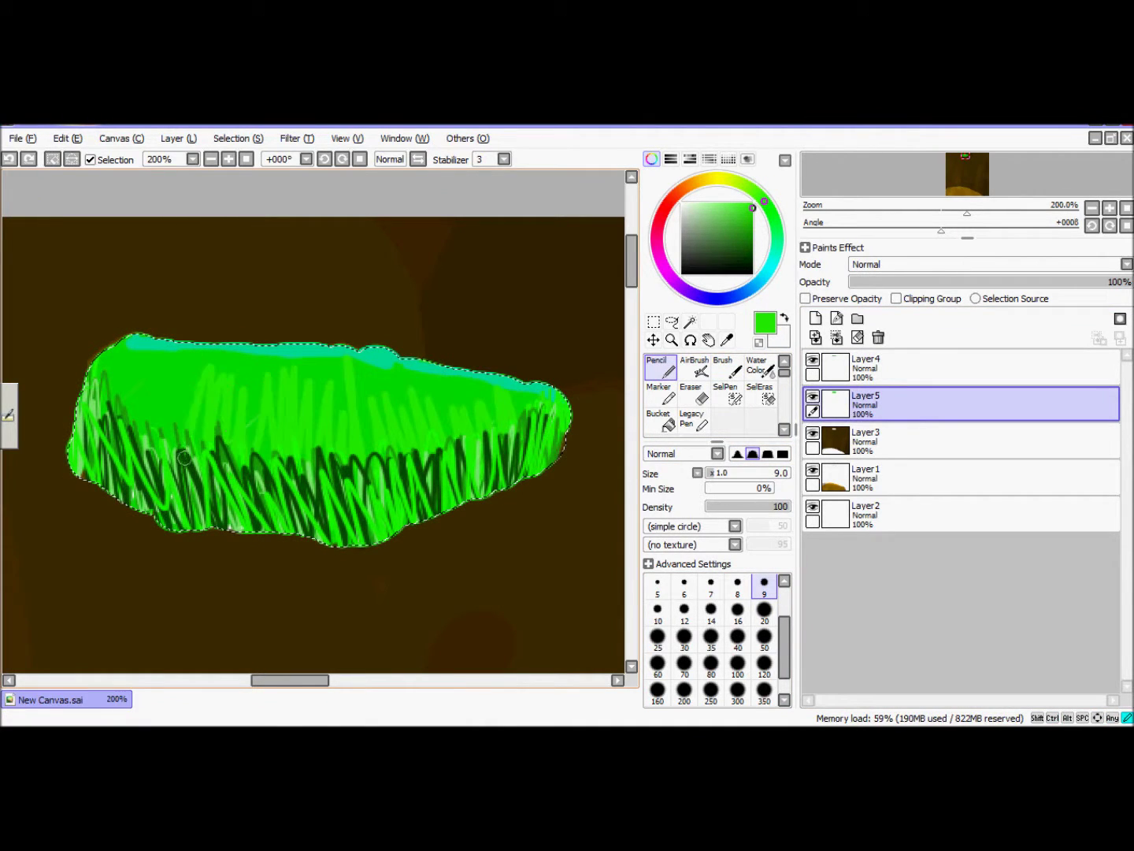
left_click_drag(221, 464, 117, 417)
left_click(752, 244)
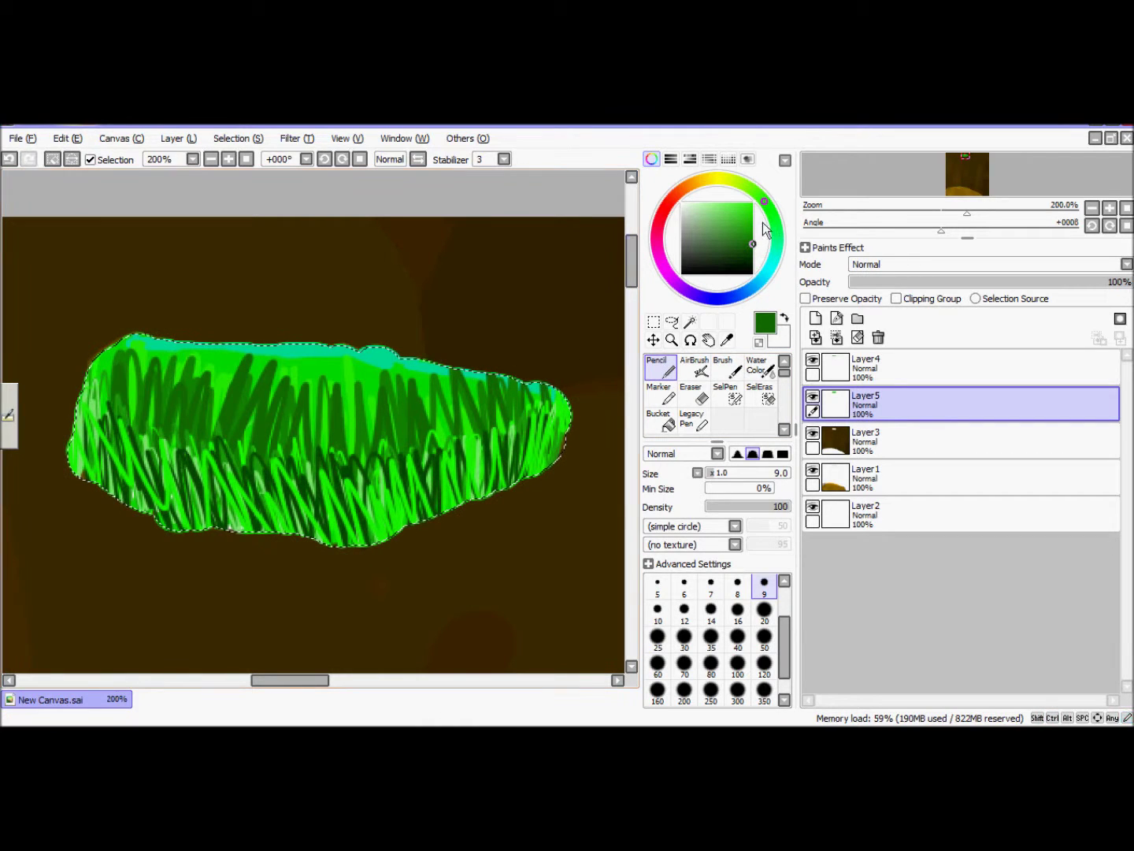
Add thinner green blades among the upper grass with the Pencil at size 4.
left_click(786, 582)
left_click(764, 584)
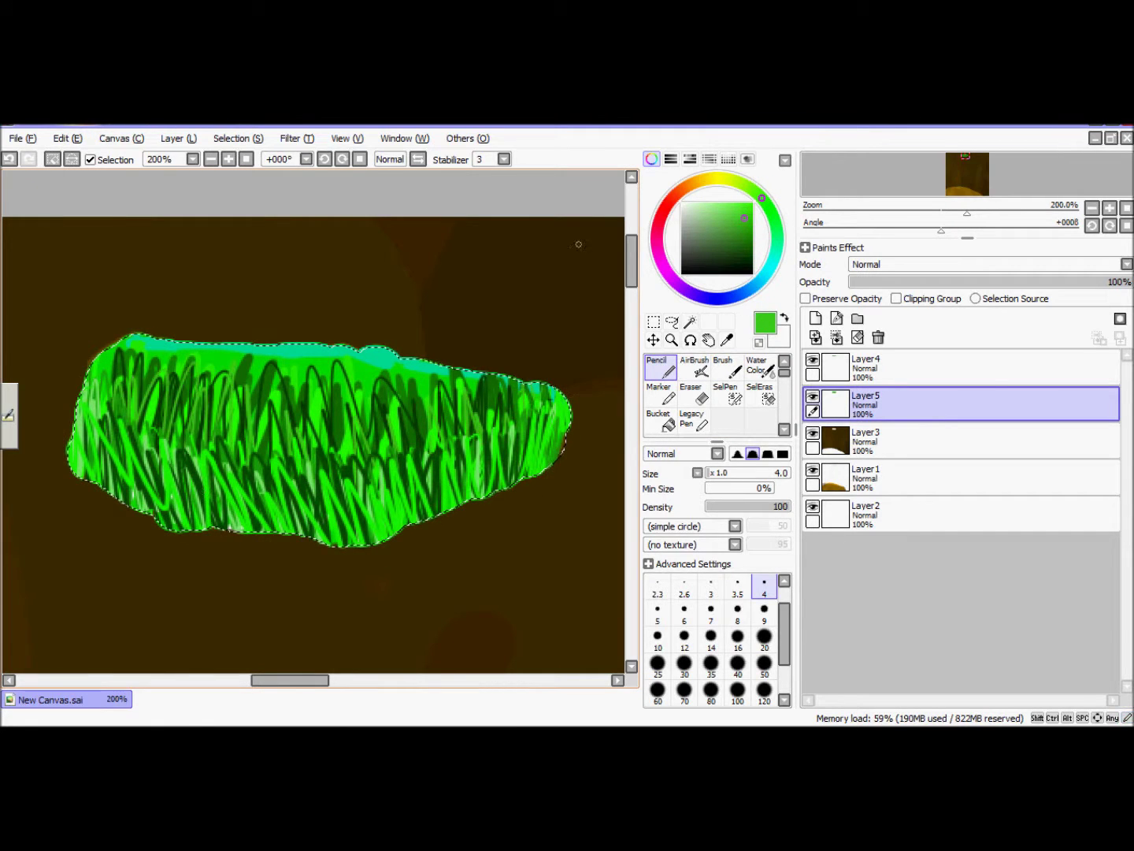
key("alt")
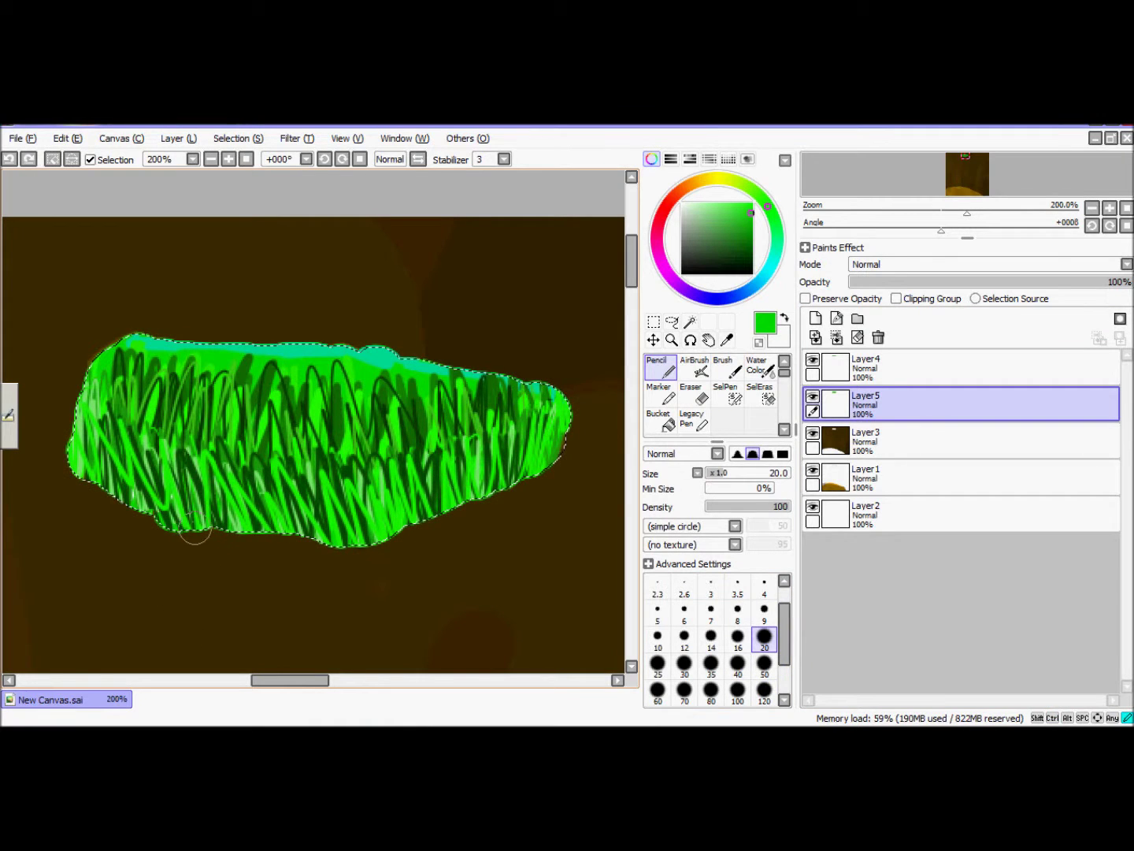
Dab bright green where the upper and lower grass meet, and add dark green blades there with the Pencil at size 4.
left_click(752, 204)
left_click(252, 443)
left_click(368, 449)
left_click(449, 438)
left_click(749, 256)
left_click(764, 586)
left_click_drag(480, 433, 473, 464)
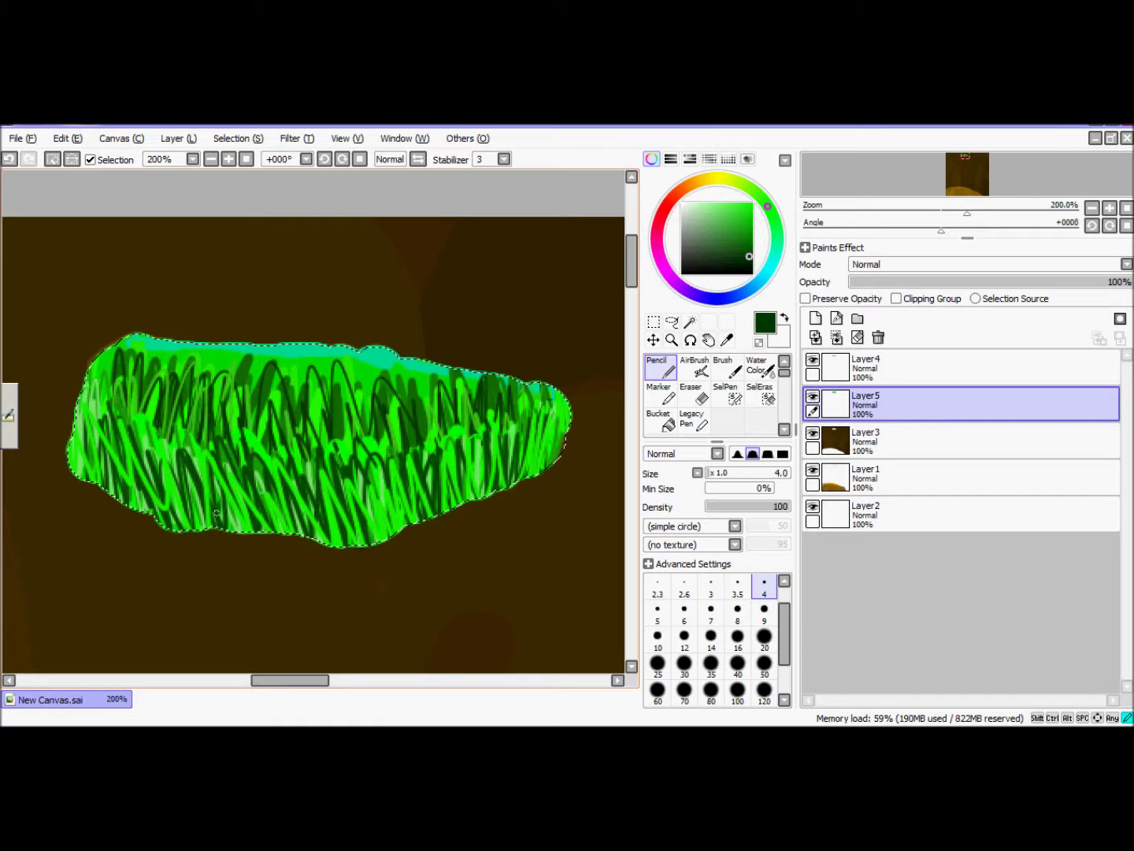
Switch to the Canvas Acryl brush at size 20 and try blending the upper grass blades.
left_click(784, 424)
left_click(660, 393)
left_click_drag(276, 680, 357, 680)
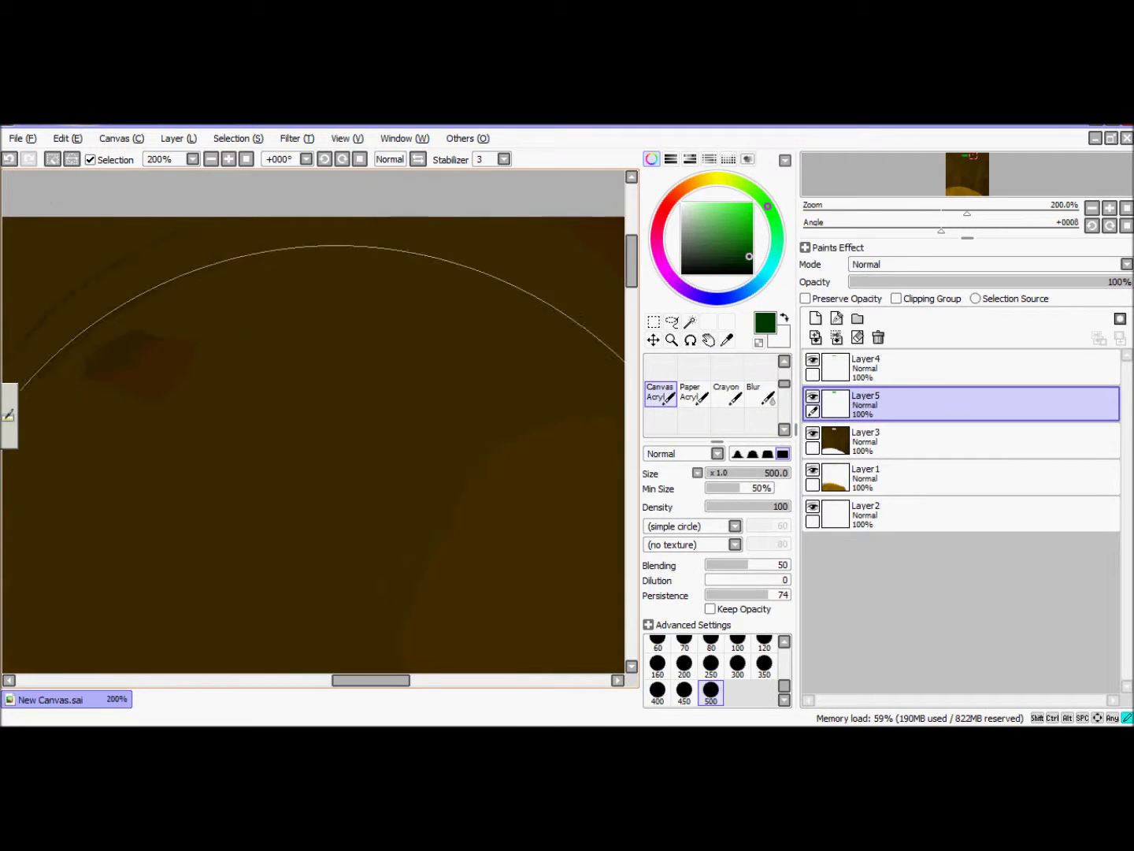
left_click_drag(632, 275, 622, 314)
left_click_drag(397, 680, 312, 680)
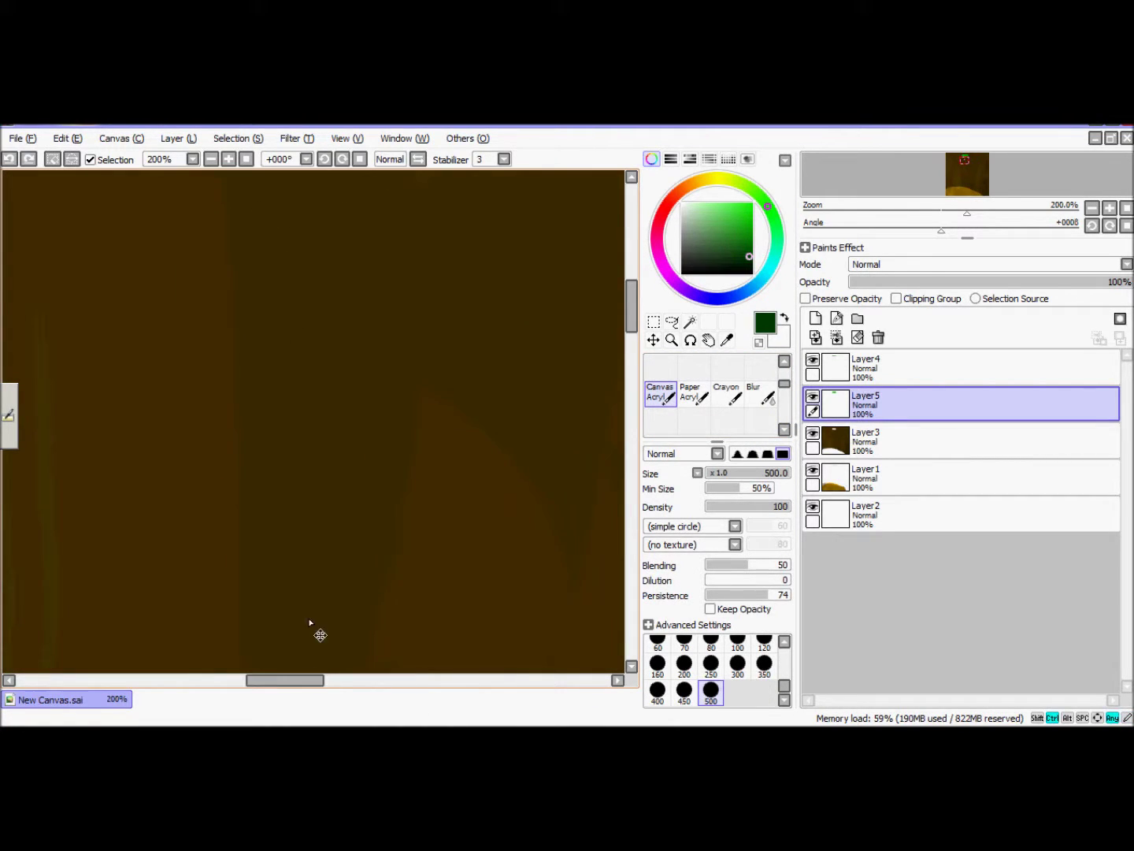
left_click(311, 626, "ctrl+alt")
left_click(311, 627, "ctrl+alt")
left_click(311, 626, "ctrl+alt")
scroll(625, 319, "up", 5)
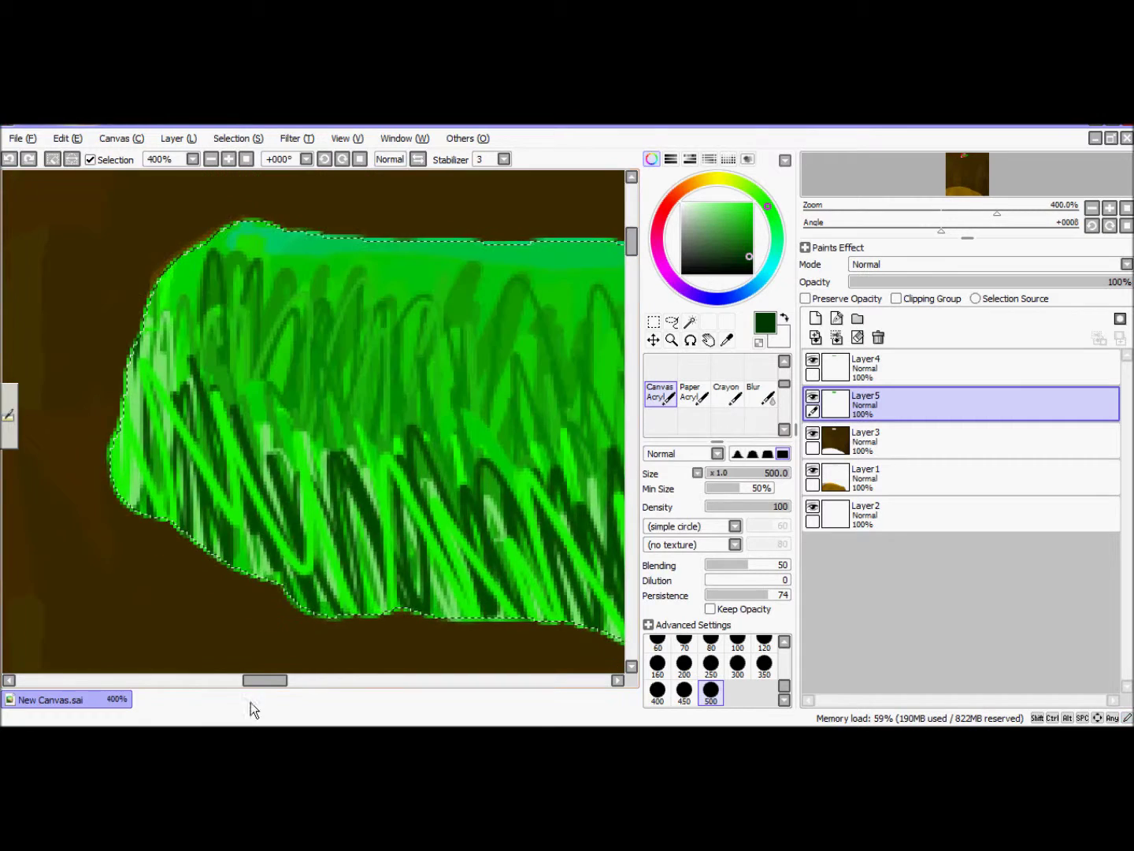
scroll(251, 709, "right", 2)
scroll(785, 646, "up", 3)
left_click(764, 663)
scroll(557, 595, "down", 1)
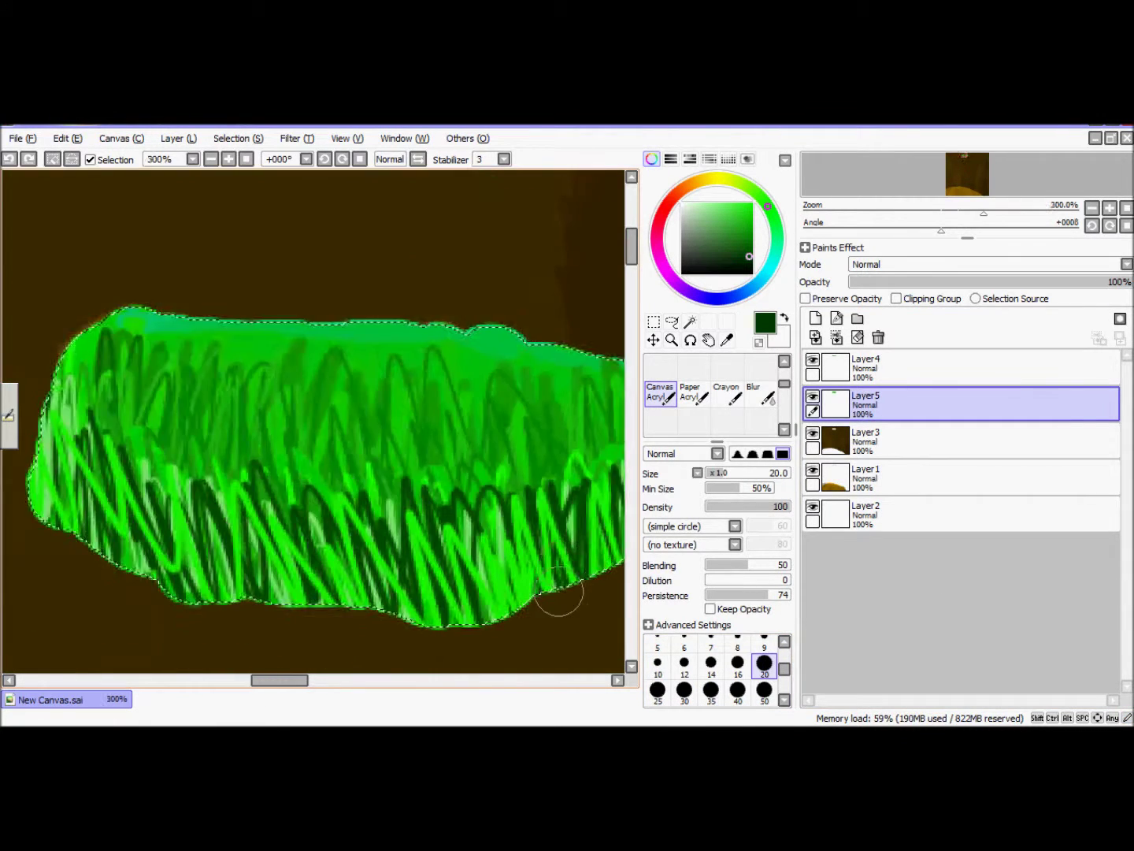
scroll(299, 638, "down", 1)
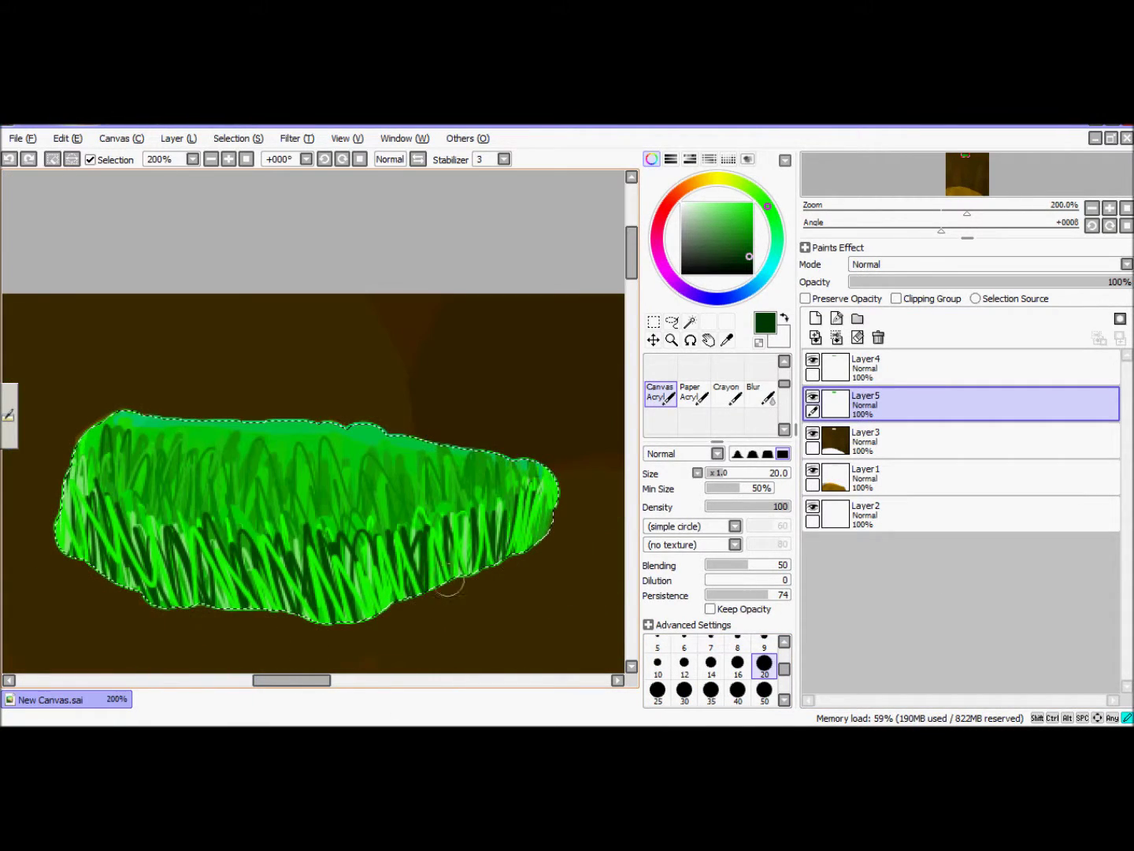
key("ctrl+z")
Blend the grass on Layer4 and Layer5 into broad dark green strokes with the Canvas Acryl brush at size 20.
left_click(836, 380)
mouse_move(521, 512)
left_mouse_down()
mouse_move(363, 626)
mouse_move(56, 482)
left_mouse_up()
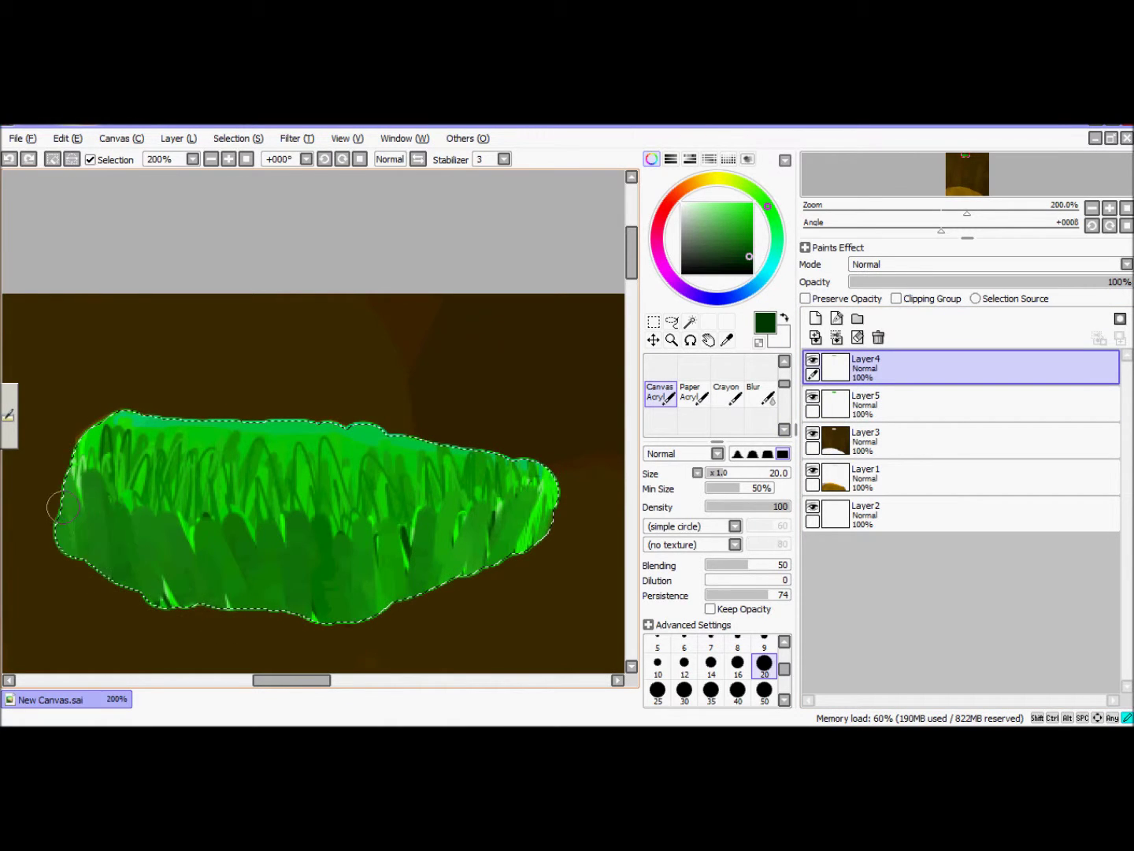
key("ctrl+z")
left_click(879, 397)
mouse_move(501, 460)
left_mouse_down()
mouse_move(482, 493)
mouse_move(240, 494)
mouse_move(99, 429)
left_mouse_up()
left_click(867, 368)
mouse_move(556, 484)
left_mouse_down()
mouse_move(532, 549)
mouse_move(296, 572)
mouse_move(73, 555)
left_mouse_up()
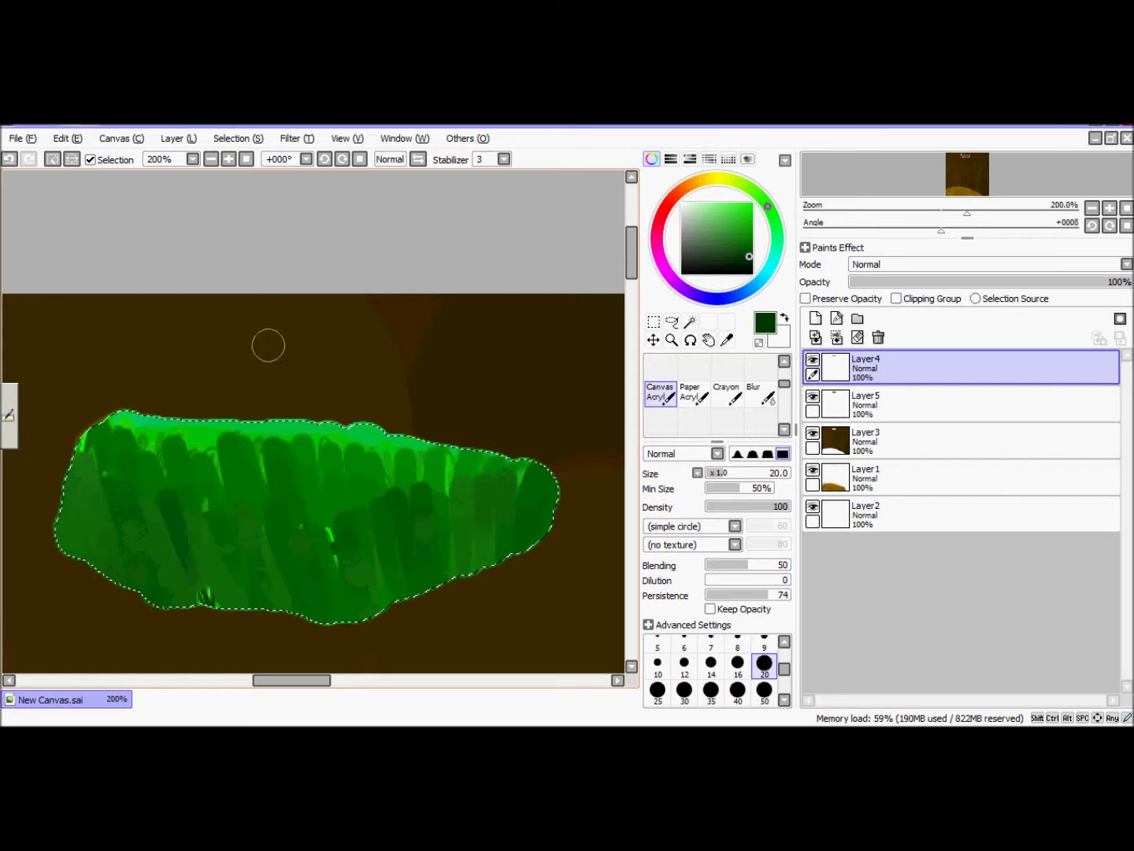
Draw thin medium green blades over the lower grass on Layer4 with the Pencil at size 4.
left_click_drag(761, 234, 755, 251)
left_click(654, 323)
scroll(688, 418, "up", 2)
left_click(663, 371)
scroll(678, 380, "up", 1)
left_click(660, 367)
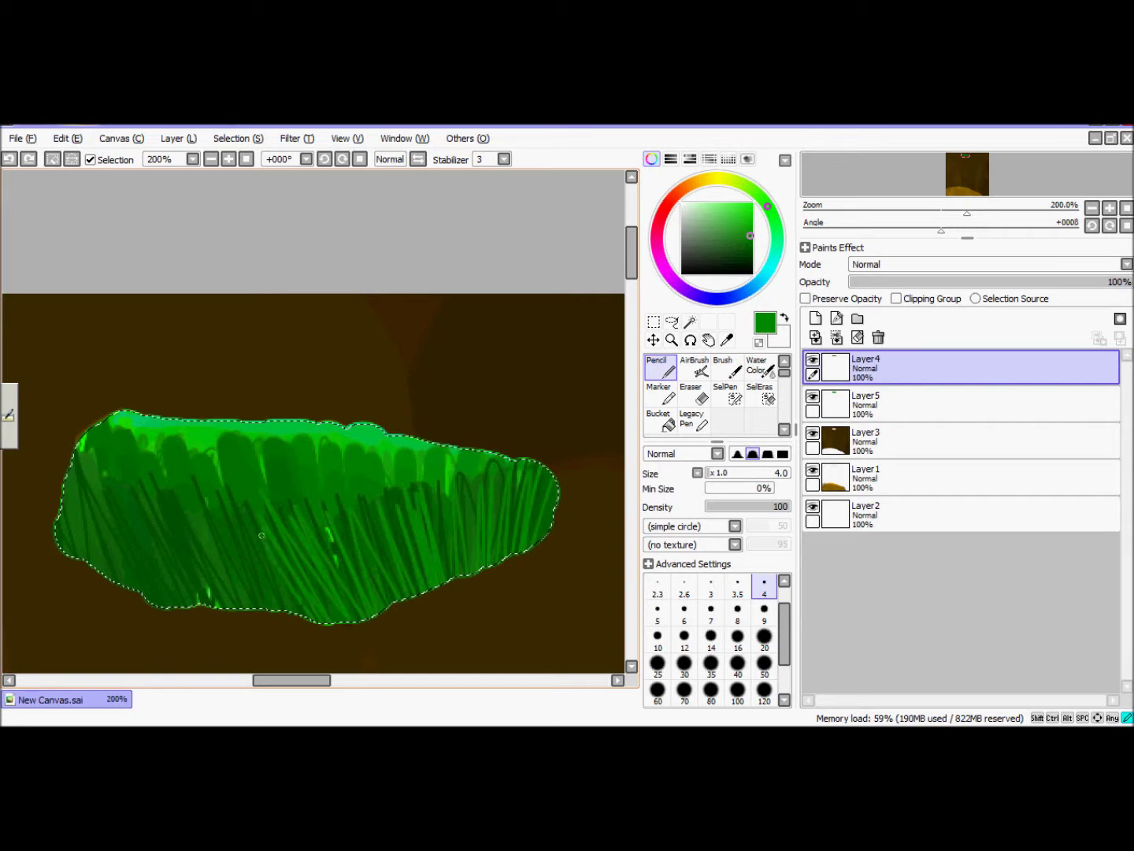
left_click_drag(527, 552, 79, 512)
mouse_move(330, 551)
left_mouse_down()
mouse_move(87, 512)
mouse_move(96, 583)
left_mouse_up()
Draw bright green blades over the lower grass on Layer4 and the upper grass on Layer5.
left_click(752, 203)
mouse_move(536, 480)
left_mouse_down()
mouse_move(331, 622)
mouse_move(129, 471)
left_mouse_up()
left_click(866, 404)
mouse_move(480, 450)
left_mouse_down()
mouse_move(370, 480)
mouse_move(236, 484)
mouse_move(110, 441)
left_mouse_up()
Add dark green and very dark green blades among the upper grass on Layer5 with the Pencil at size 4.
left_click(752, 250)
left_click_drag(213, 468, 111, 441)
left_click(749, 261)
mouse_move(452, 453)
left_mouse_down()
mouse_move(343, 505)
mouse_move(118, 464)
left_mouse_up()
left_click(783, 579)
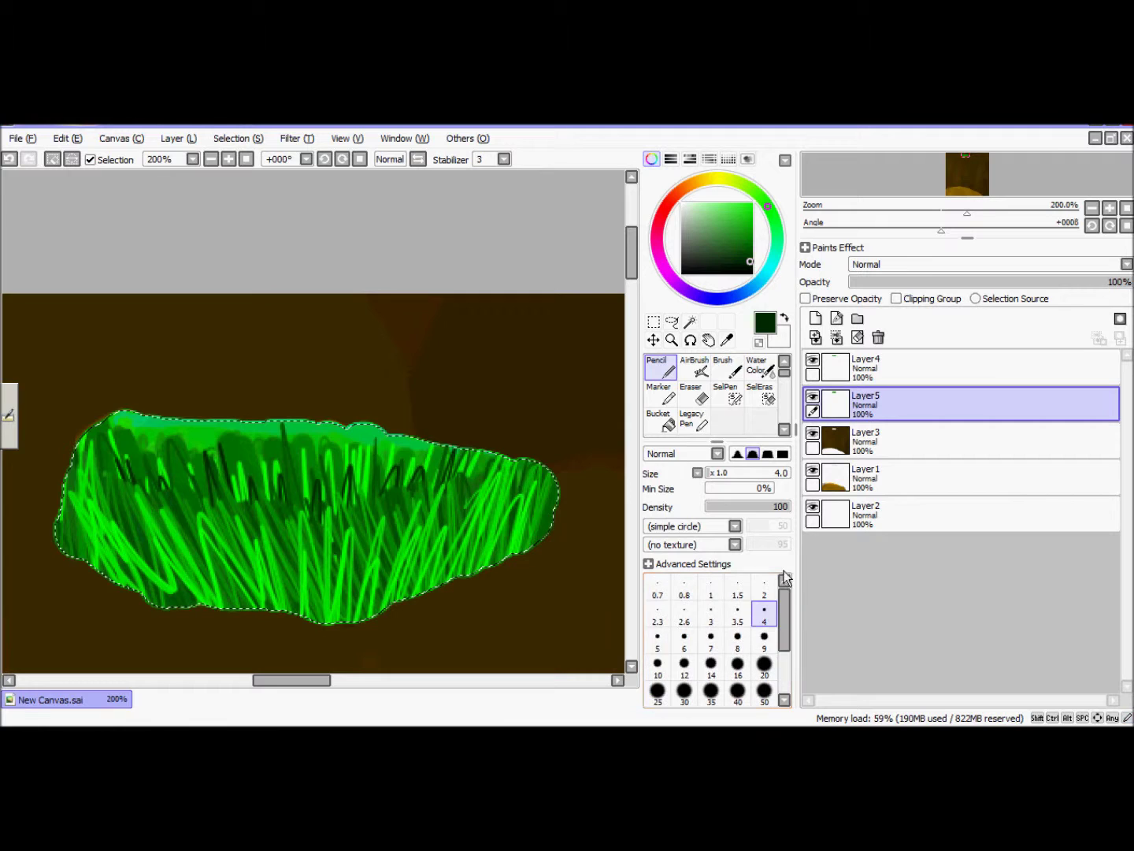
Soften the grass blades on Layer5 and Layer4 with the Blur brush at size 120.
left_click(783, 430)
left_click(766, 422)
left_click_drag(480, 464, 142, 469)
left_click(867, 367)
left_click_drag(629, 261, 627, 280)
left_click_drag(504, 339, 111, 390)
left_click_drag(632, 280, 632, 274)
scroll(431, 346, "down", 2)
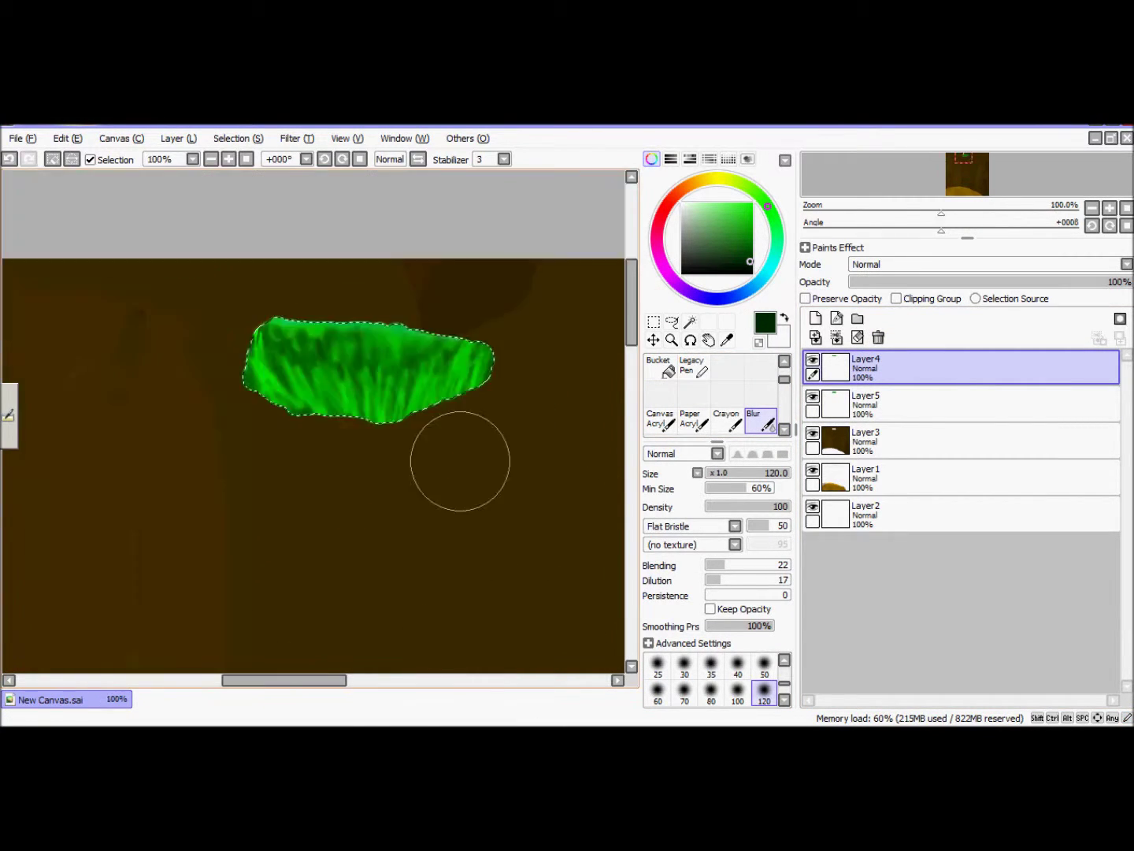
Add a new layer above Layer4 and clear the selection around the grass with SelEras at size 500.
scroll(460, 461, "down", 2)
left_click_drag(631, 364, 631, 446)
scroll(717, 426, "up", 1)
scroll(492, 445, "down", 2)
left_click_drag(356, 682, 397, 687)
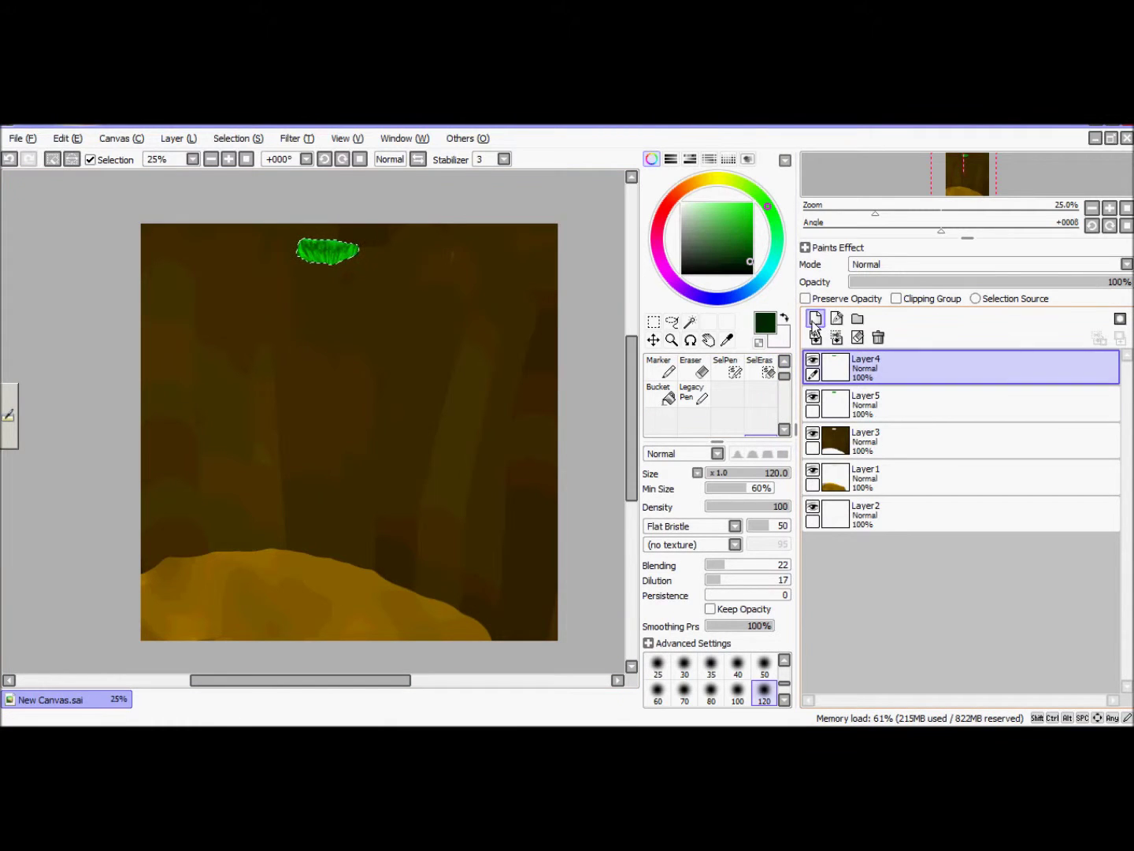
left_click(815, 320)
left_click(762, 368)
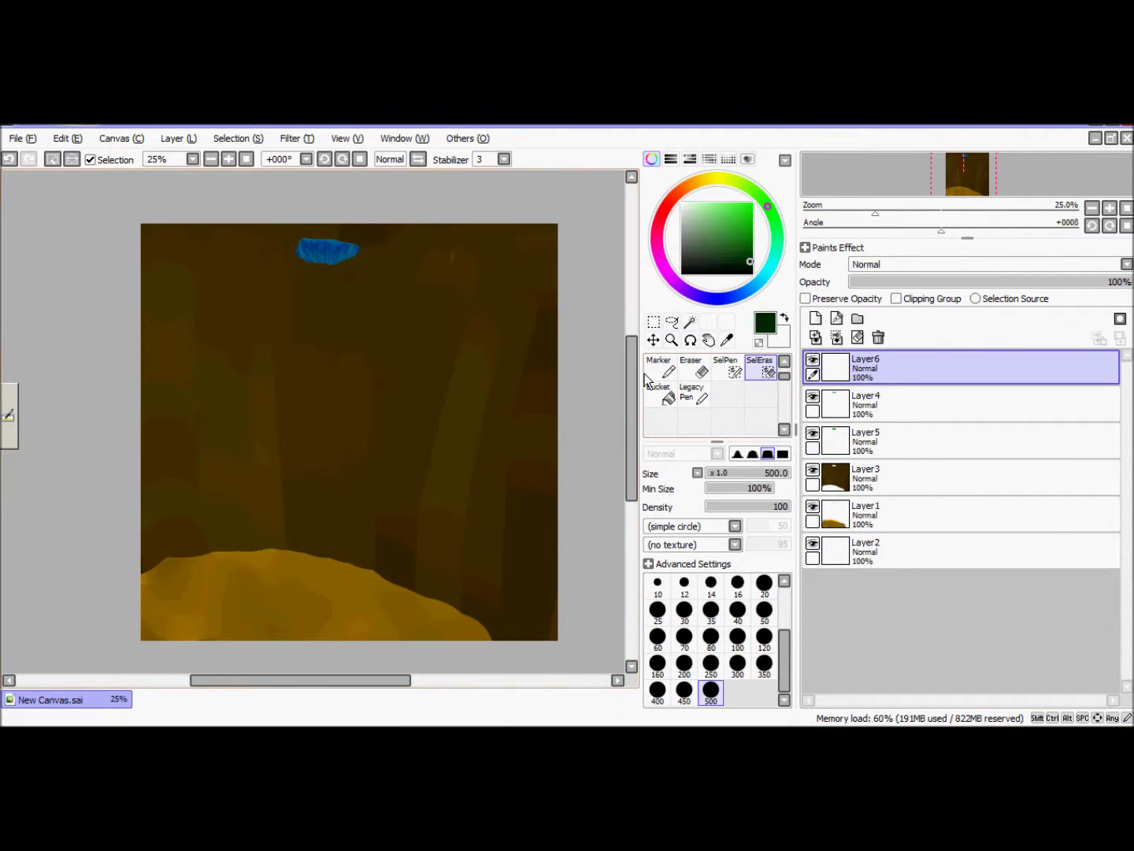
Select a wide area around the grass opening on Layer3 with SelPen at size 500.
left_click(875, 478)
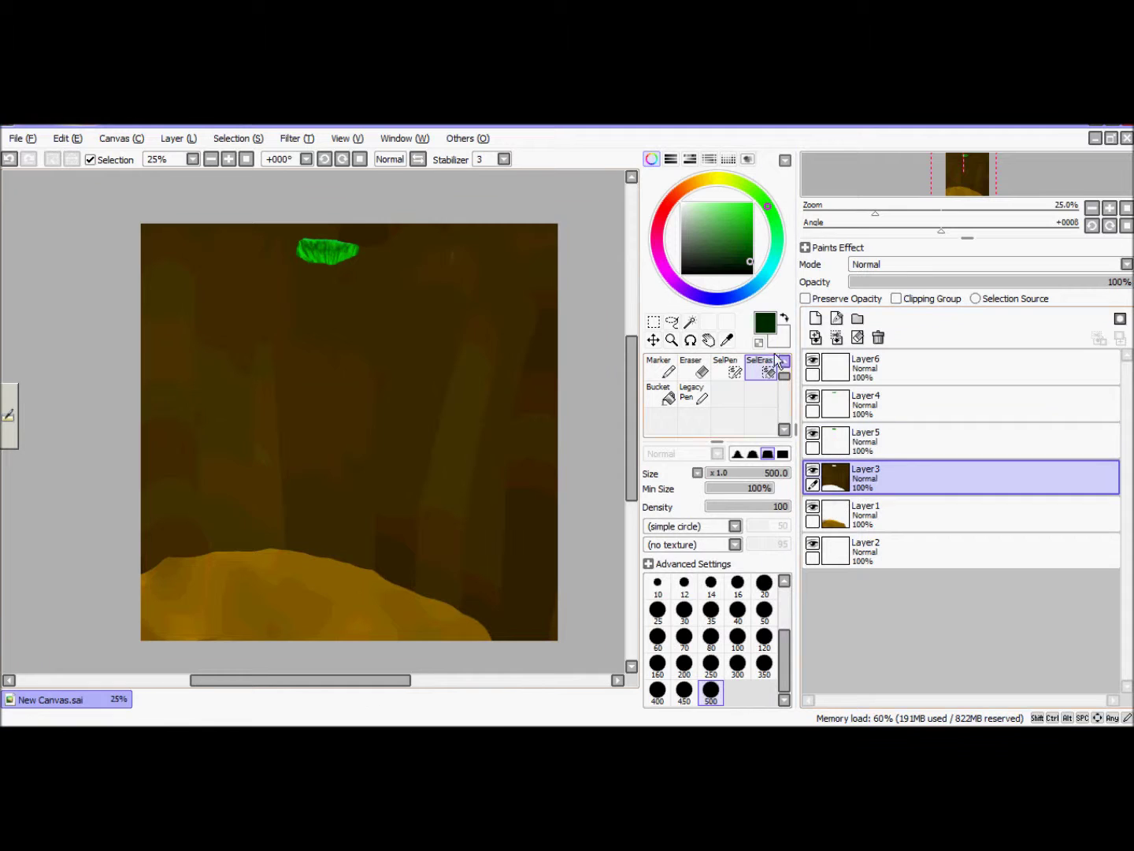
scroll(315, 256, "up", 4)
left_click_drag(631, 344, 631, 335)
left_click(728, 367)
left_click(711, 690)
mouse_move(366, 330)
left_mouse_down()
mouse_move(481, 356)
mouse_move(189, 283)
left_mouse_up()
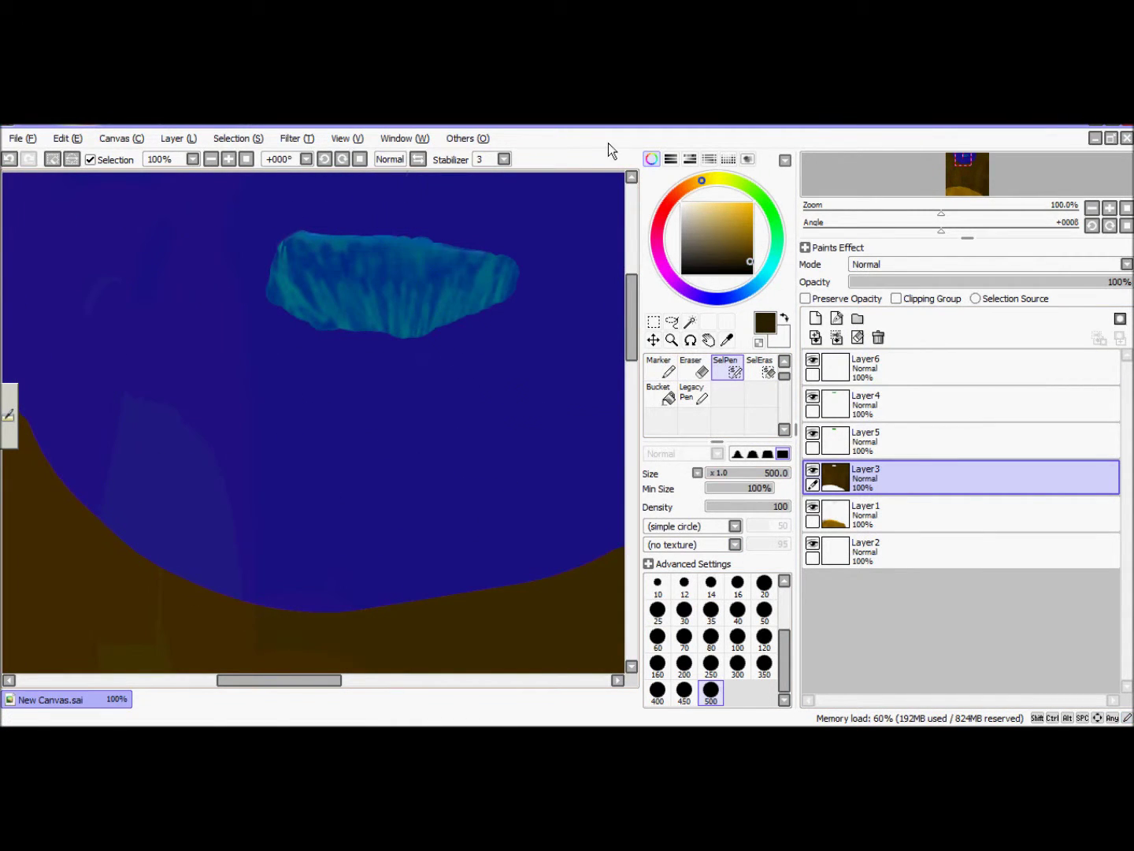
Paint a dark brown rim over the edges of the grass on Layer5 and Layer4 with the Pencil at size 20.
left_click(660, 365)
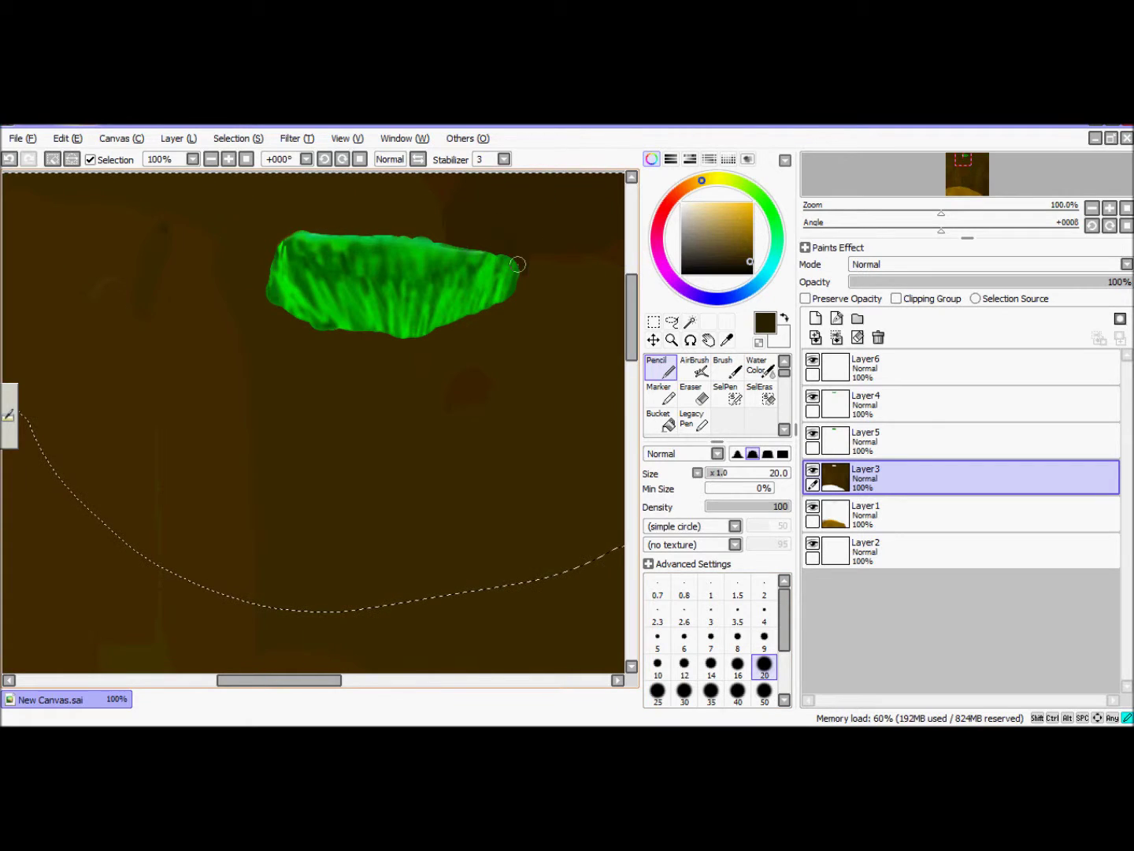
key("ctrl+z")
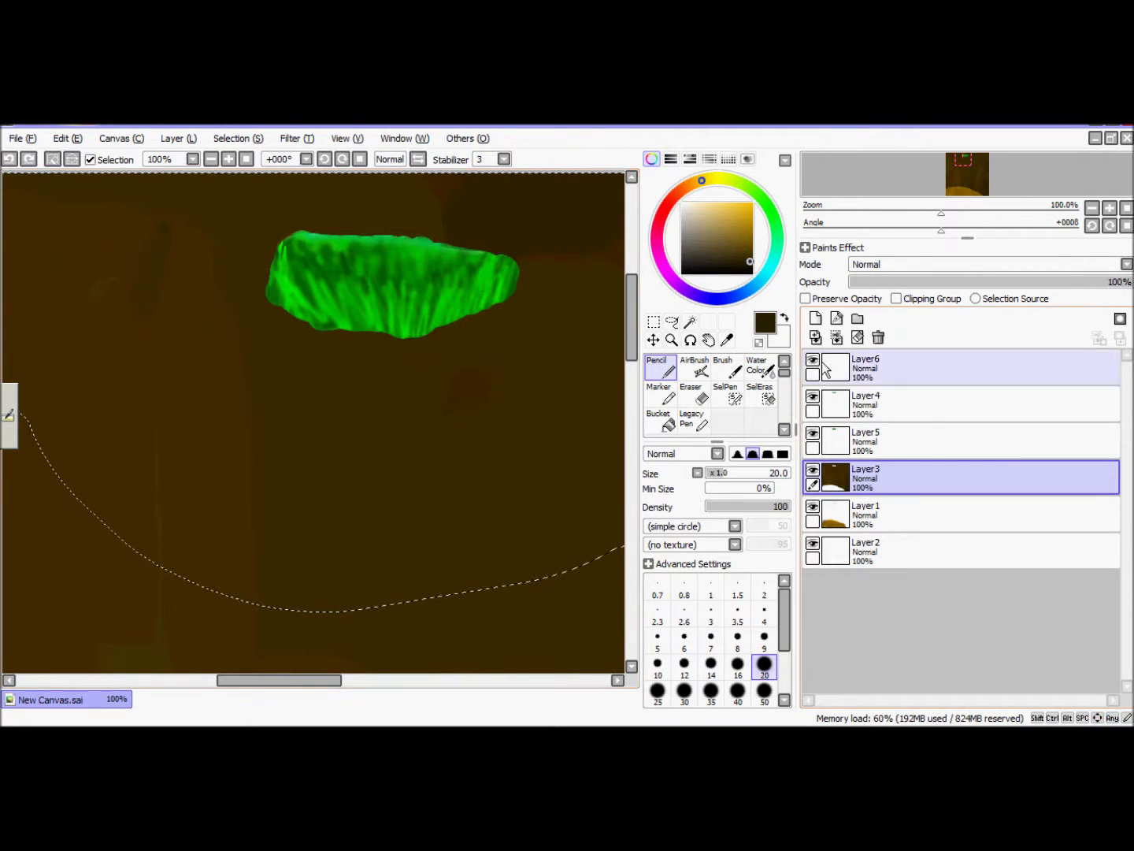
left_click(906, 439)
mouse_move(376, 238)
left_mouse_down()
mouse_move(276, 244)
mouse_move(266, 272)
left_mouse_up()
left_click(906, 404)
left_click_drag(481, 250, 536, 272)
mouse_move(244, 293)
left_mouse_down()
mouse_move(267, 265)
mouse_move(519, 272)
mouse_move(551, 291)
mouse_move(491, 309)
left_mouse_up()
key("ctrl+z")
left_click_drag(311, 324, 323, 330)
Soften the dark brown rim around the grass on Layer4 with the Blur brush at size 120.
left_click(784, 429)
left_click(664, 396)
scroll(740, 689, "down", 2)
left_click(764, 690)
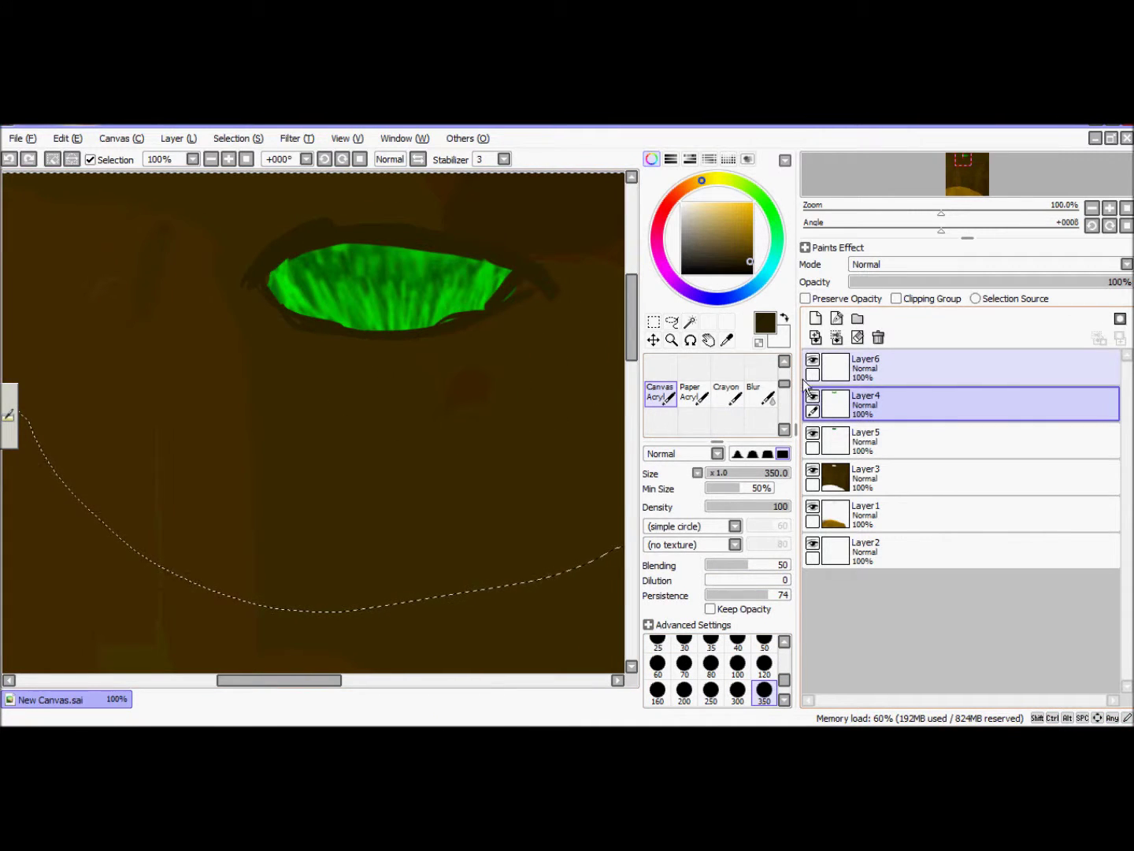
left_click(761, 394)
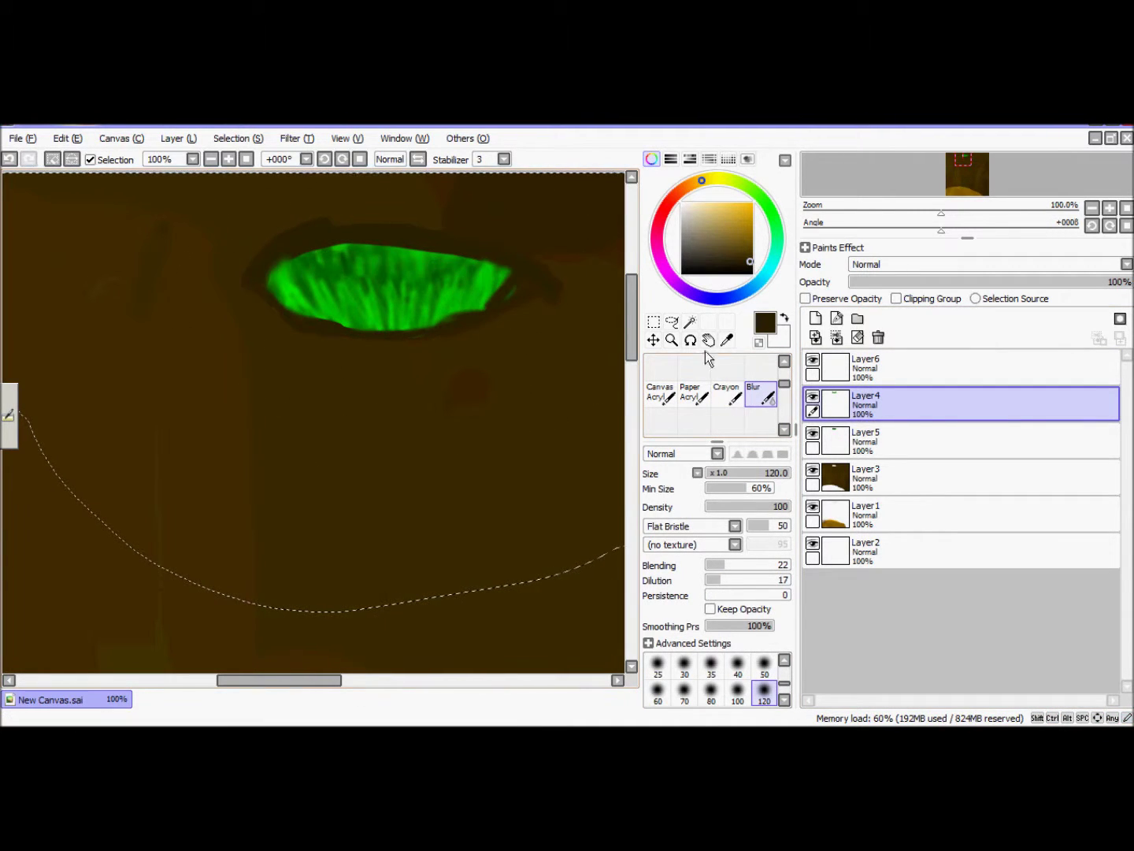
Extend the selection over the whole canvas on Layer3 with SelPen at size 500.
key("Page_Down")
left_click(883, 476)
key("Page_Down")
key("Page_Down")
left_click_drag(636, 398, 635, 430)
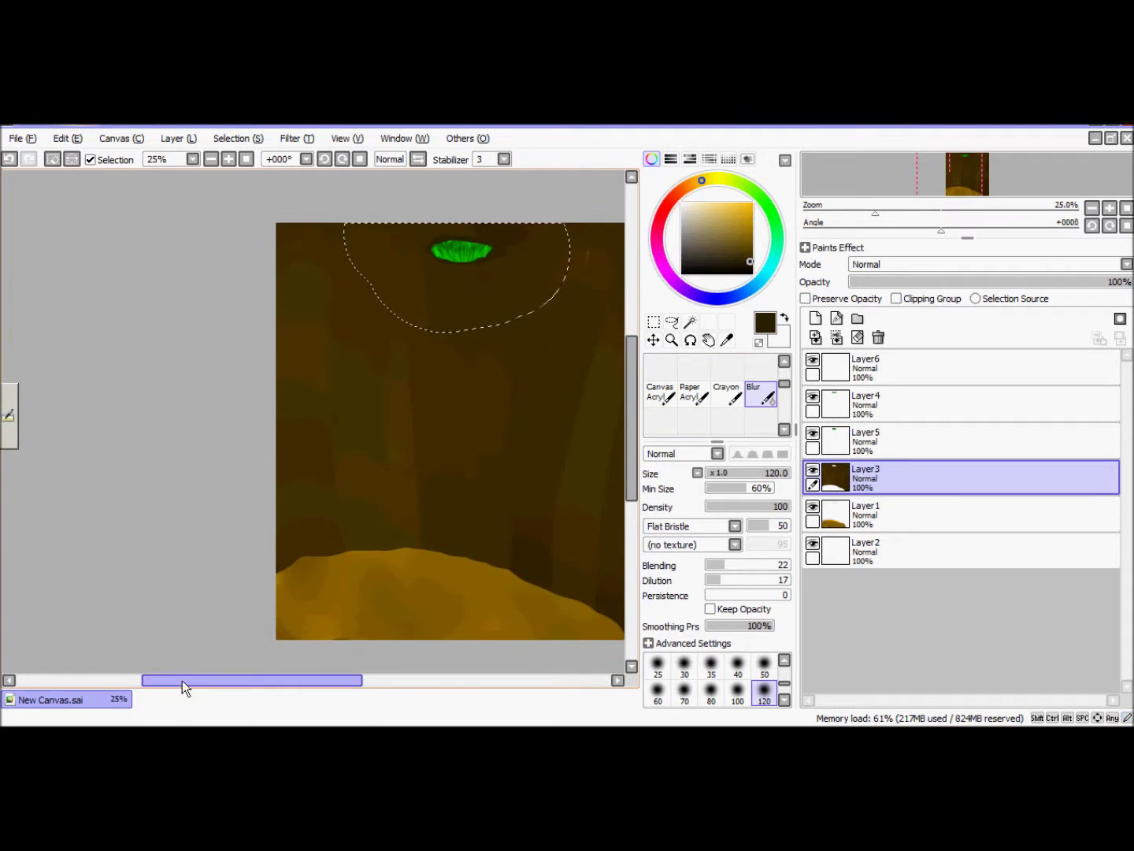
left_click_drag(182, 680, 292, 681)
scroll(717, 394, "up", 2)
left_click(726, 393)
mouse_move(488, 259)
left_mouse_down()
mouse_move(547, 635)
mouse_move(296, 626)
mouse_move(449, 380)
mouse_move(212, 295)
mouse_move(198, 687)
left_mouse_up()
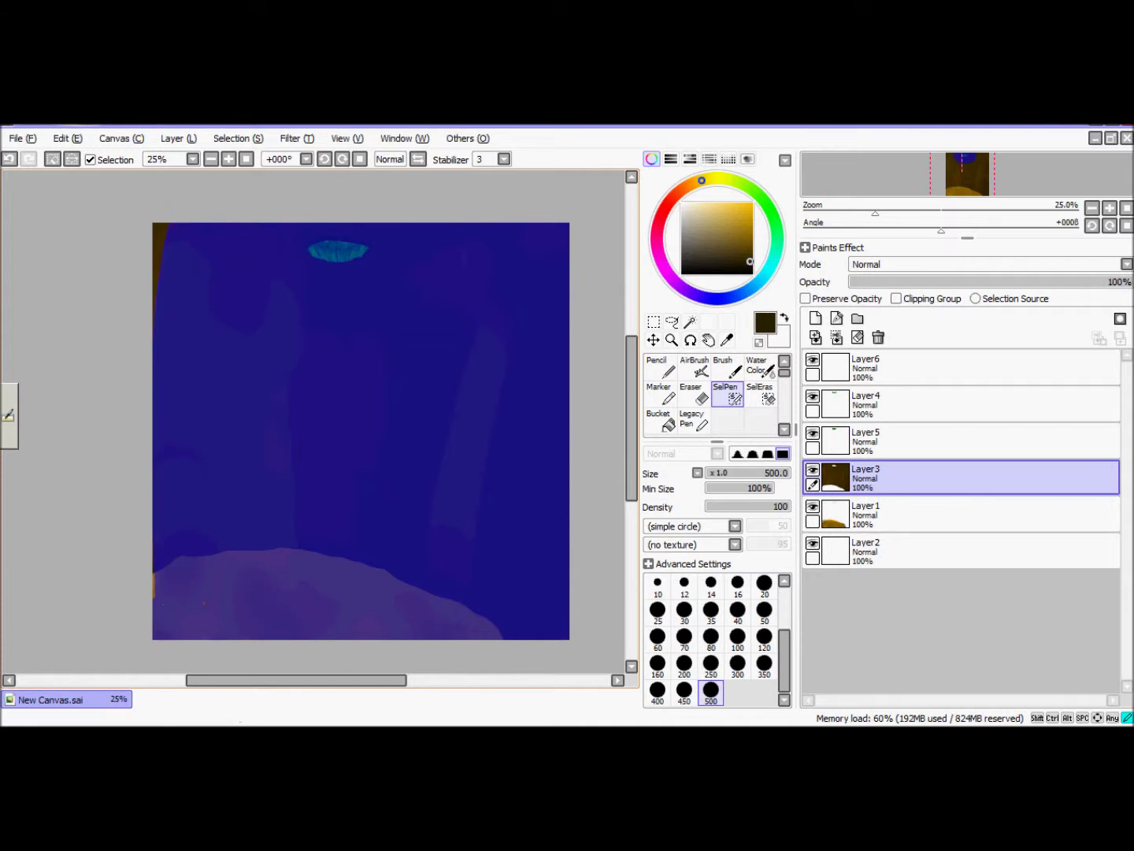
Draw thin, slightly curved vertical lines in very dark brown down the background on Layer3 with the Pencil.
left_click(751, 266)
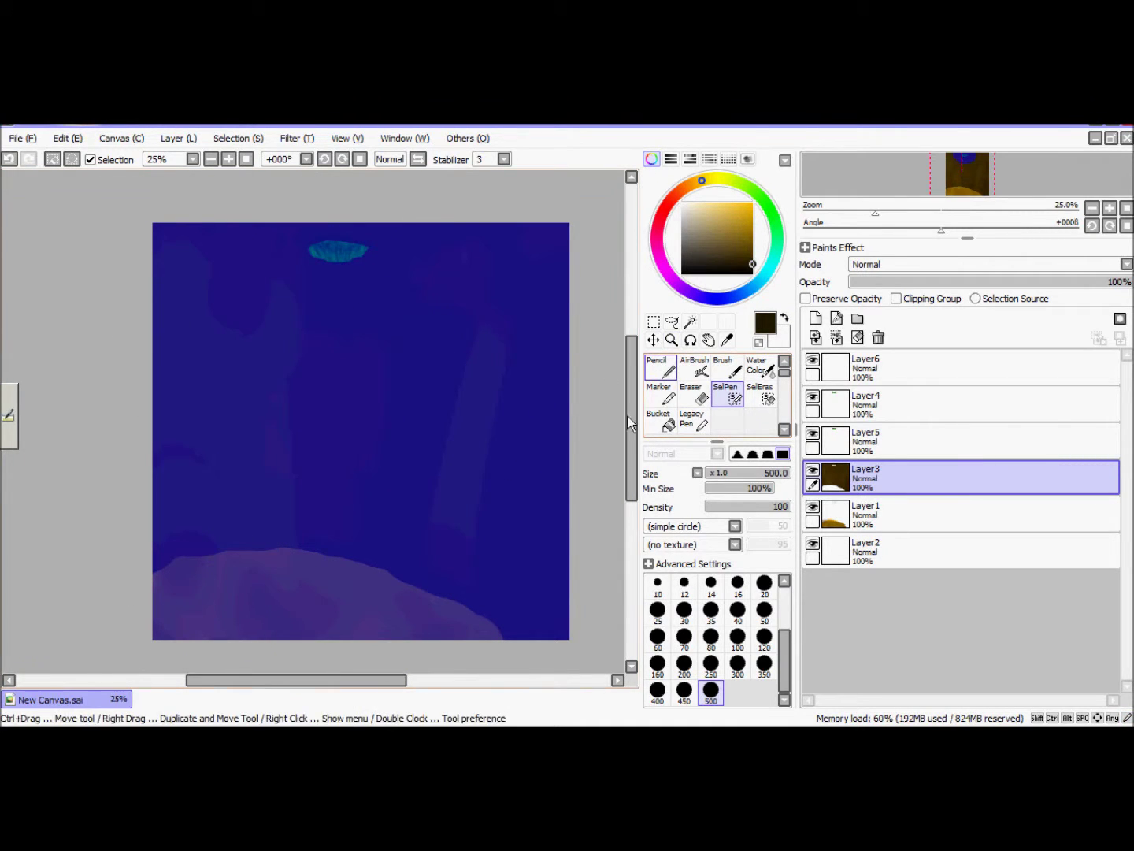
left_click(660, 365)
left_click_drag(280, 244, 316, 455)
left_click_drag(209, 232, 249, 494)
left_click_drag(164, 259, 215, 508)
left_click_drag(426, 327, 416, 425)
left_click_drag(537, 438, 534, 521)
left_click_drag(564, 430, 558, 527)
left_click_drag(312, 347, 323, 401)
Shade along the hill's upper edge on Layer3 and Layer1 in very dark brown with the AirBrush at size 500.
left_click(866, 512)
left_click(694, 366)
left_click(867, 479)
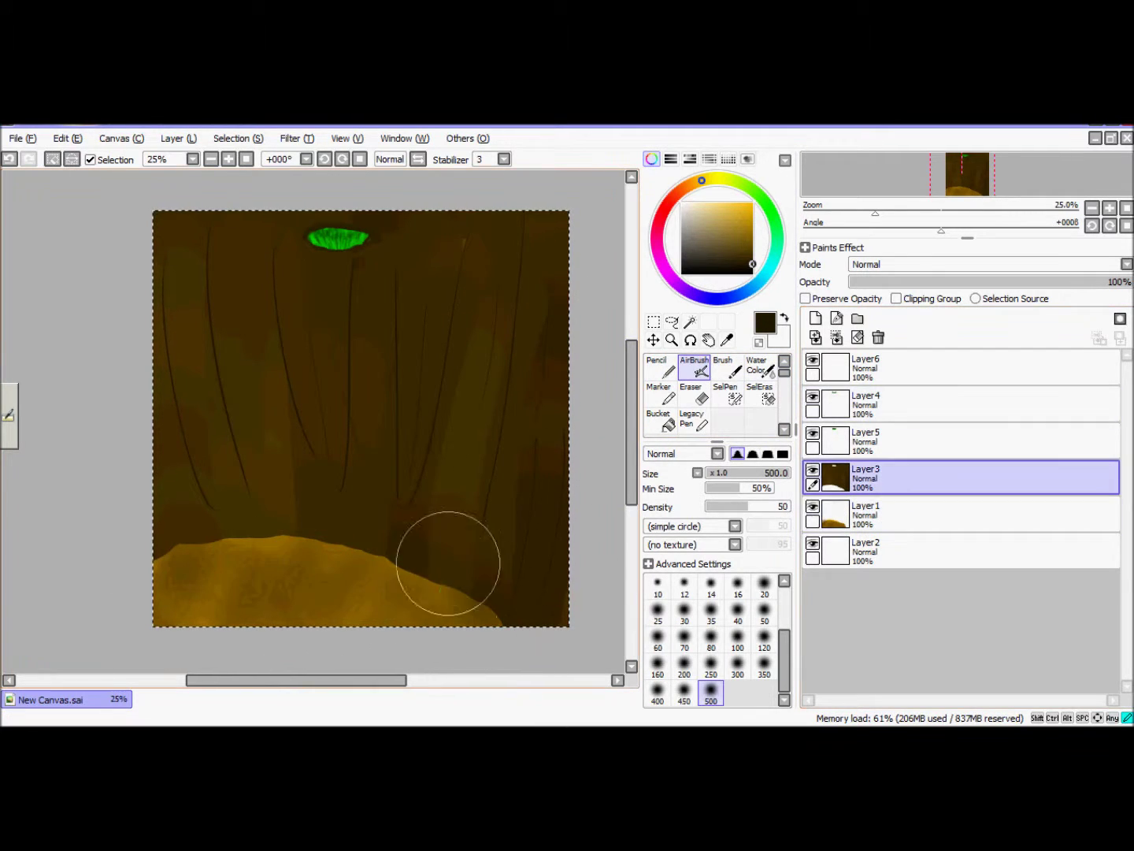
left_click_drag(501, 627, 206, 537)
left_click(837, 504)
scroll(371, 564, "up", 2)
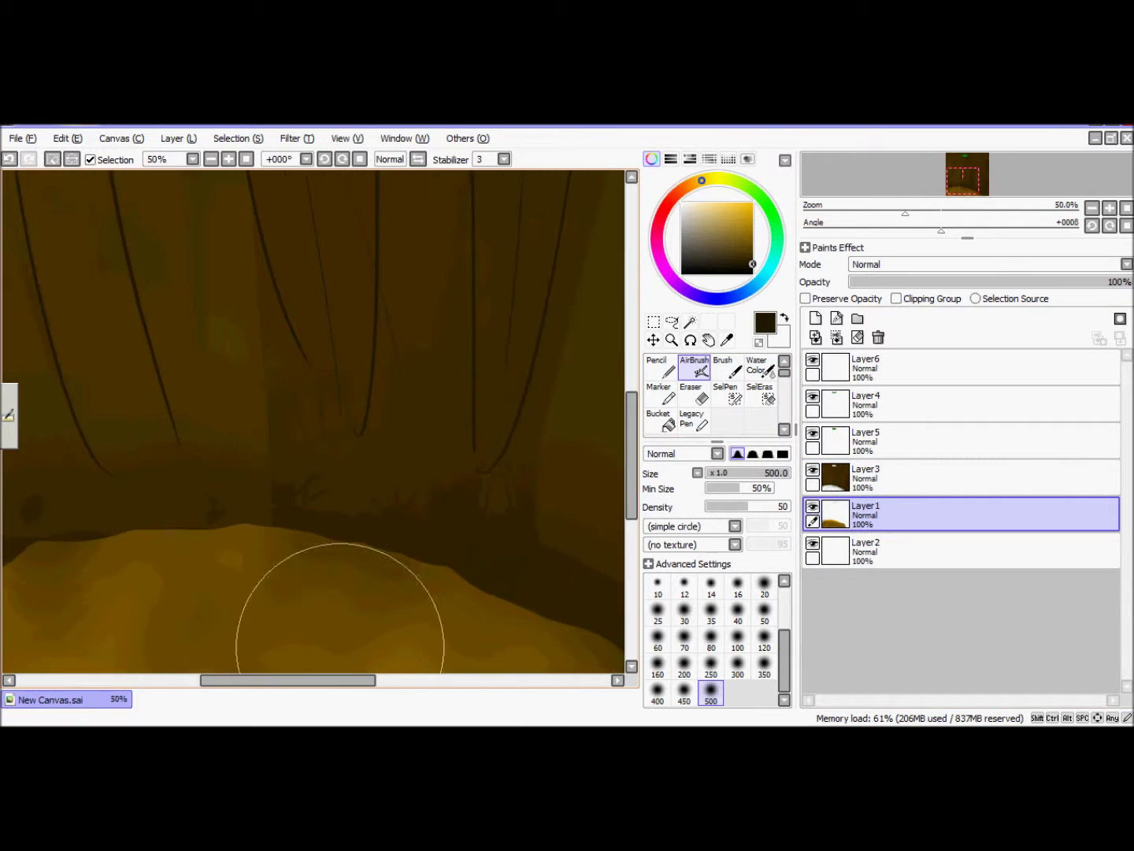
Place Layer6 directly above Layer3 and set up the Pencil at size 50 with a medium grey.
left_click_drag(844, 368, 859, 508)
left_click_drag(633, 453, 632, 493)
left_click_drag(309, 679, 366, 681)
left_click(660, 367)
left_click(763, 692)
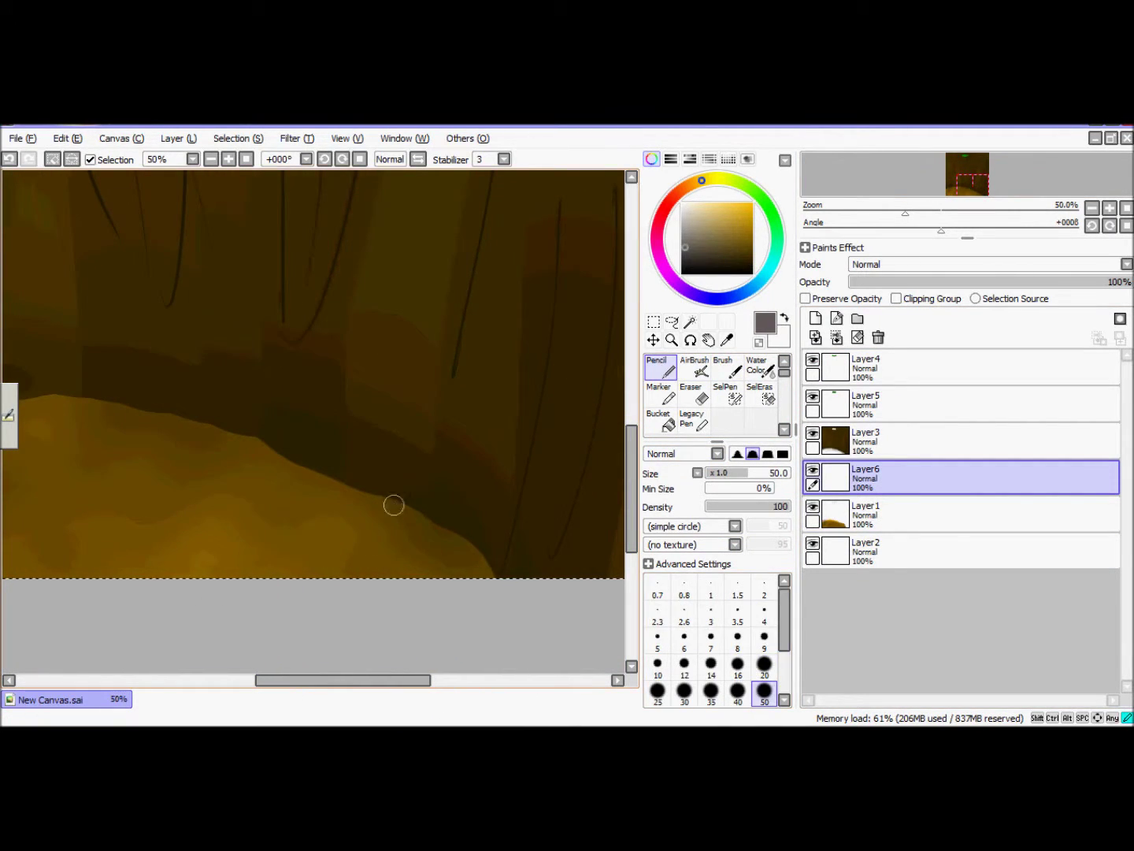
left_click_drag(867, 477, 866, 435)
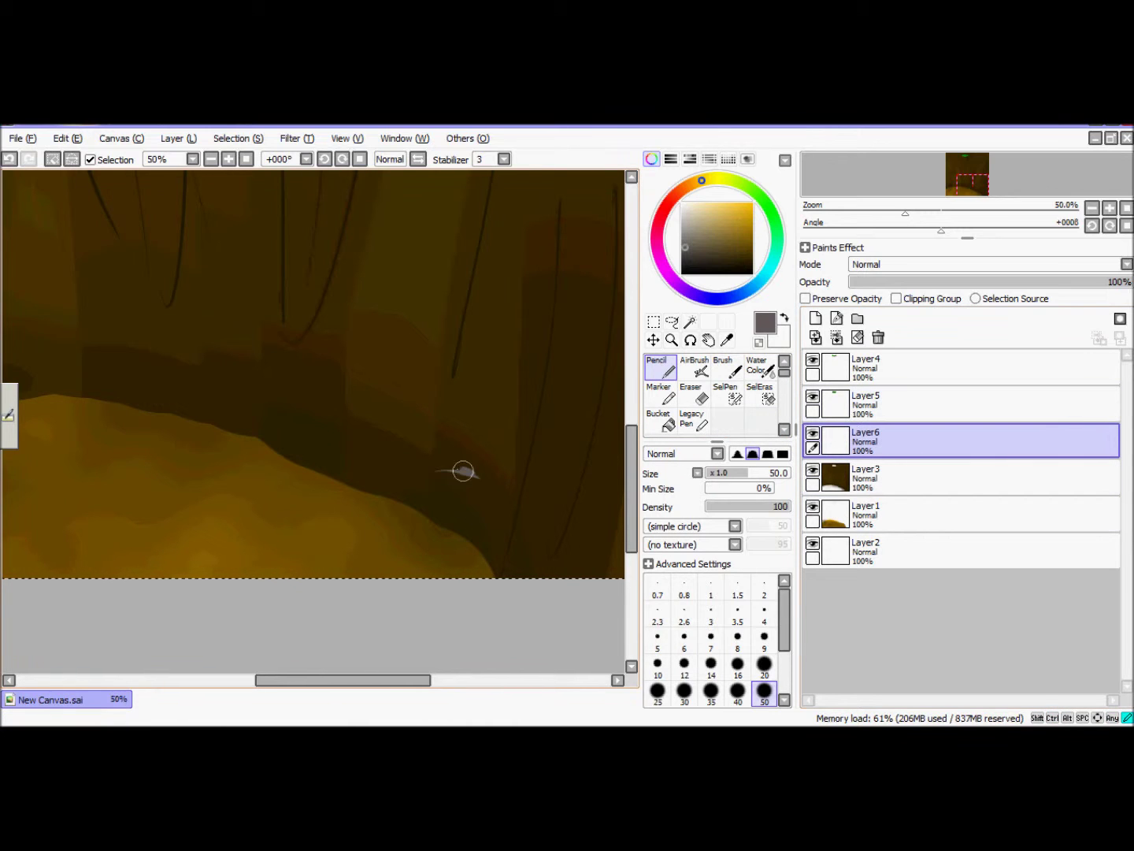
left_click_drag(510, 482, 416, 518)
key("ctrl+z")
key("ctrl+z")
key("ctrl+z")
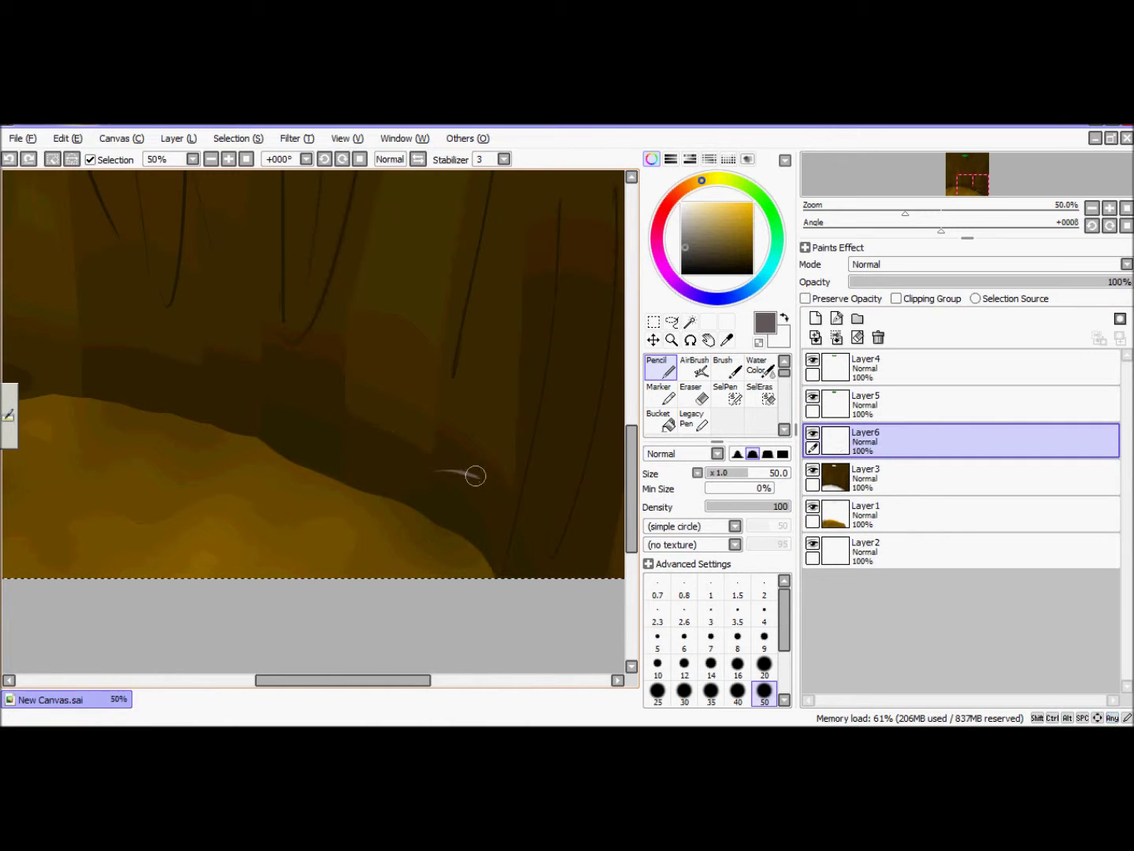
Draw a grey rounded rock outline with a dark grey rock in front at the hill's right base on Layer6.
left_click(838, 439)
left_click_drag(821, 481, 838, 420)
left_click_drag(479, 490, 494, 566)
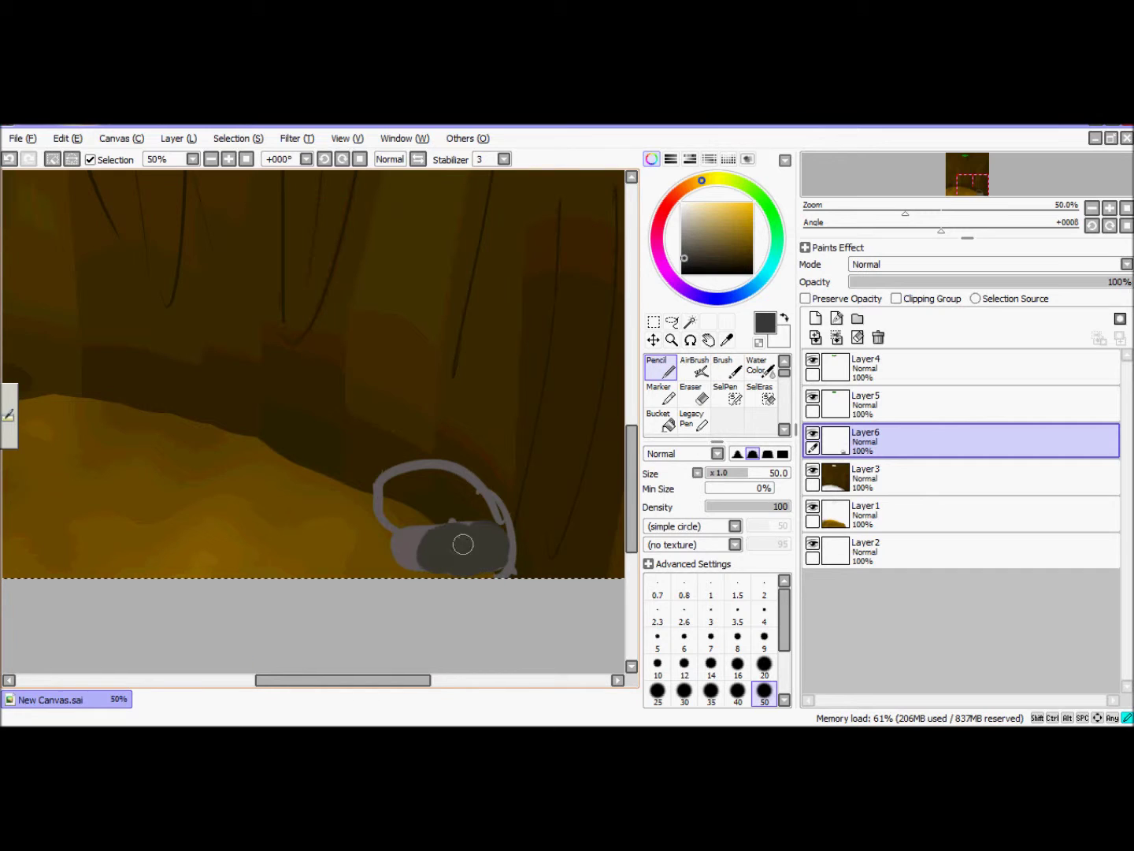
left_click_drag(494, 514, 505, 521)
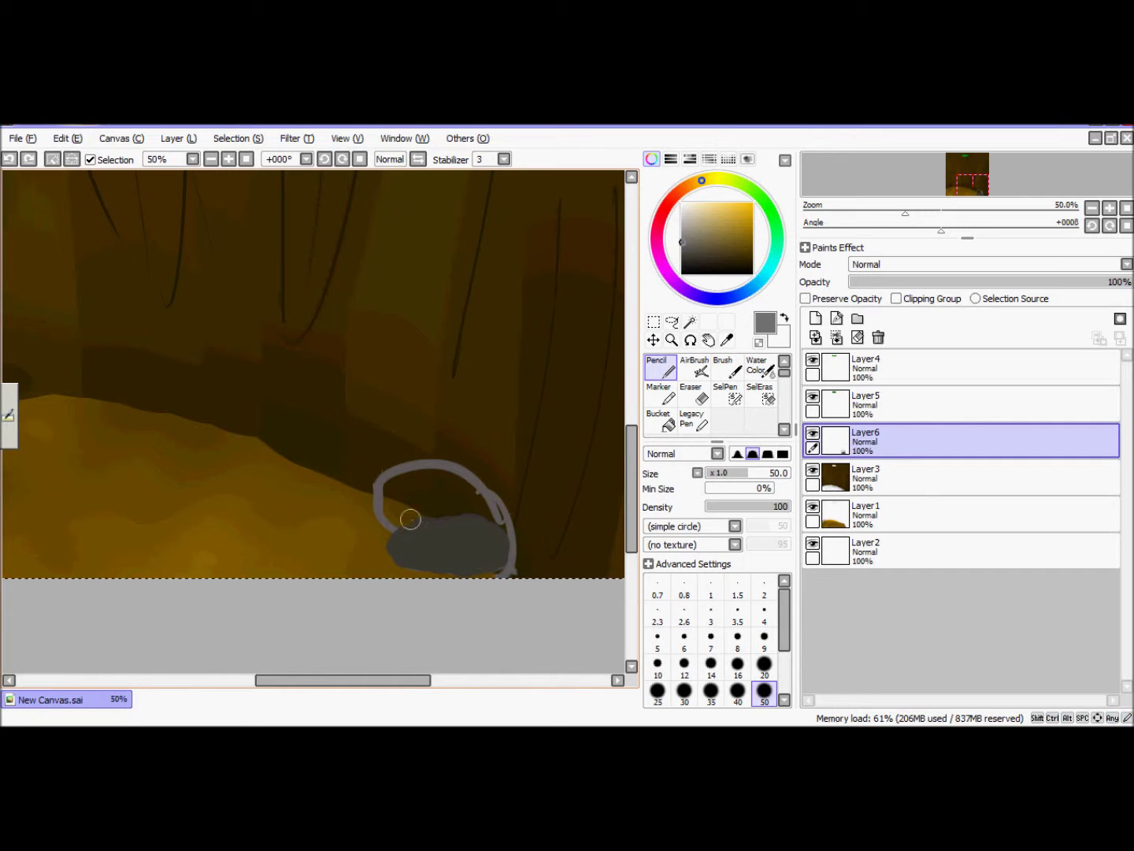
Fill the rear rock with its outline's grey using the Bucket, and enlarge the front rock in its dark grey with the Pencil.
key("ctrl+z")
key("i")
left_click(473, 489)
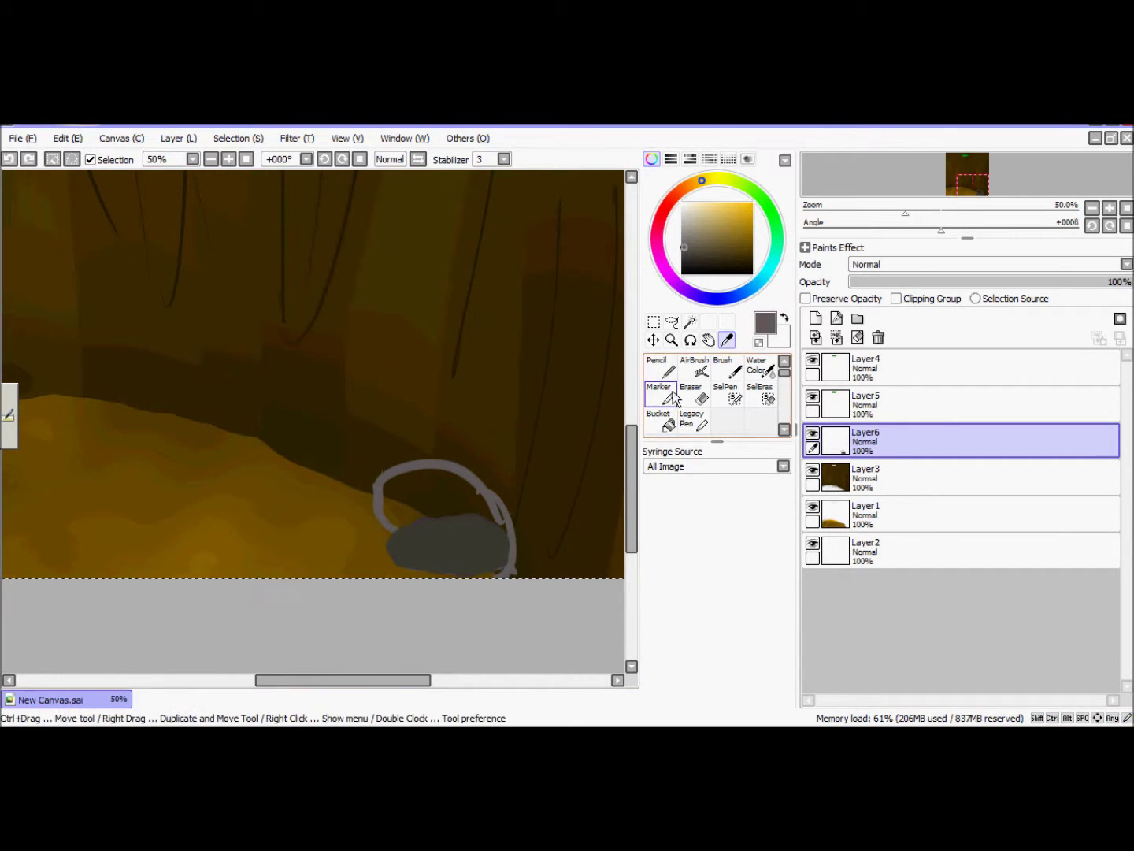
double_click(666, 421)
left_click(755, 461)
left_click(472, 502)
left_click(665, 367)
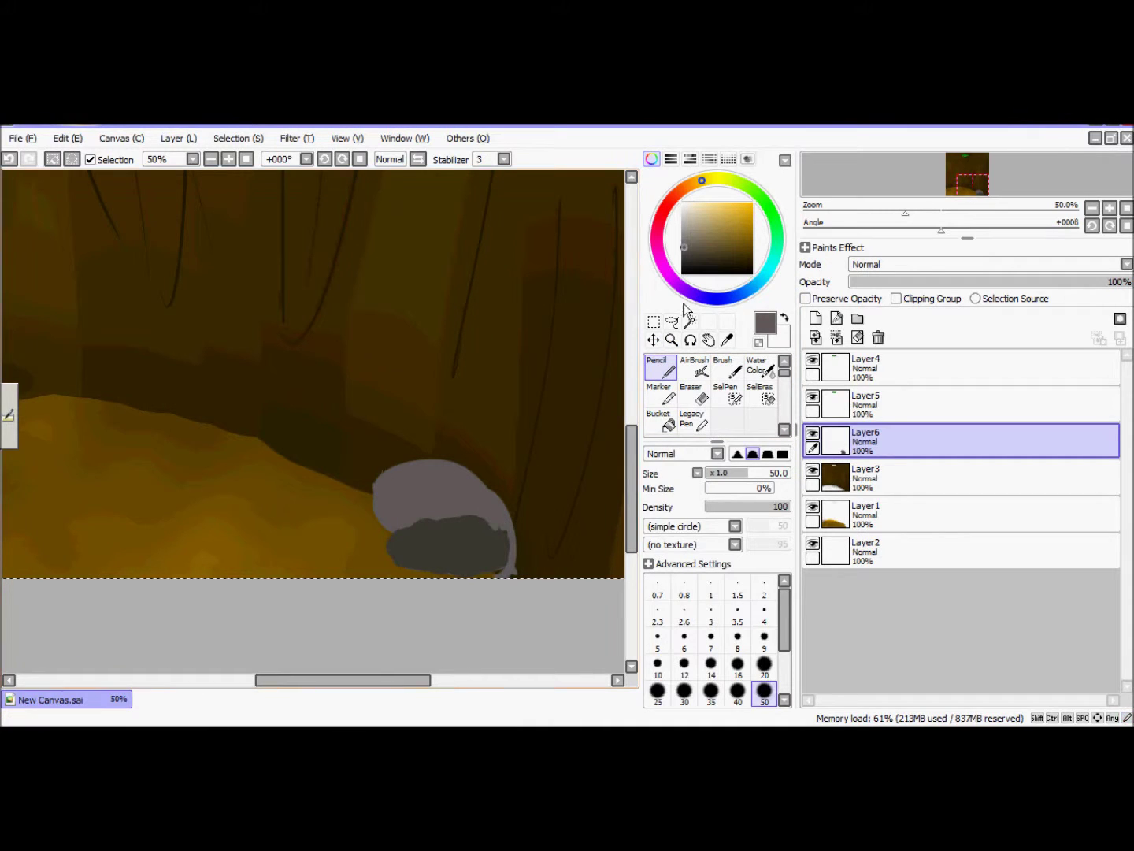
left_click(508, 543, "alt")
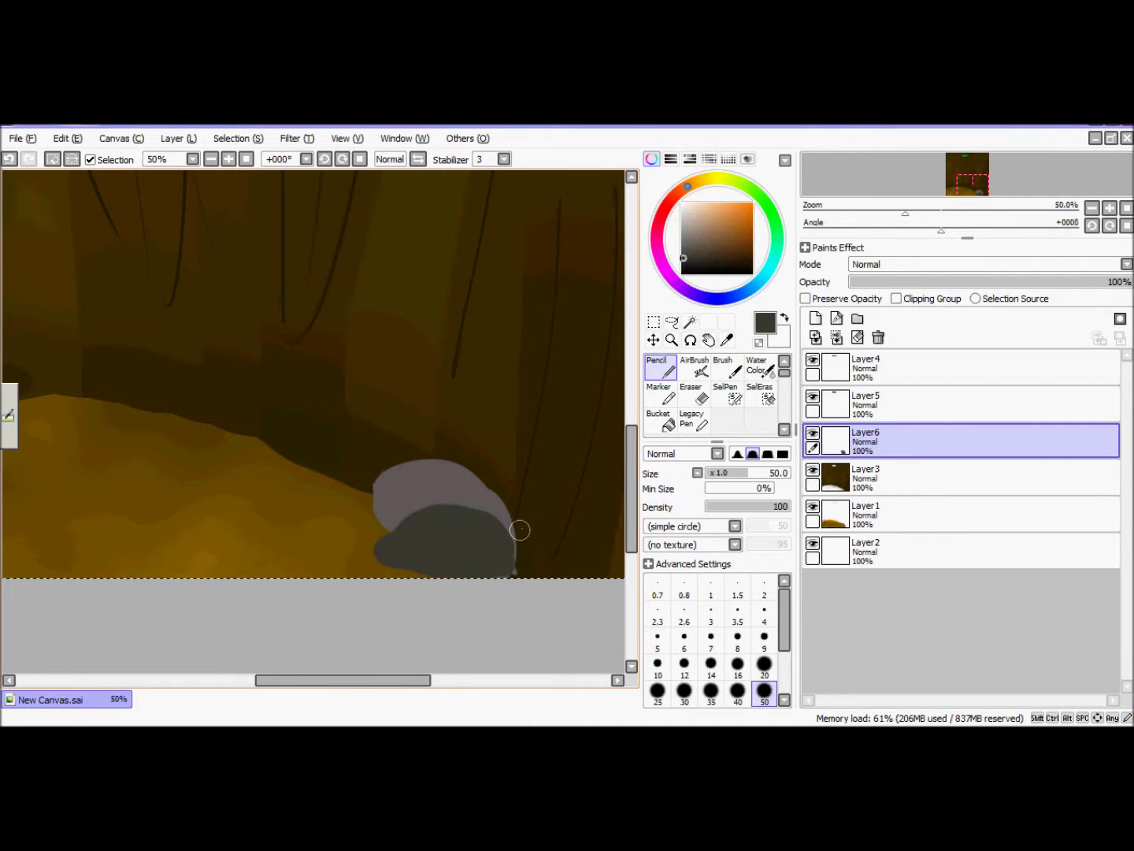
Paint a large grey rock with a smaller darker one below it at the canvas's left edge on Layer6.
left_click_drag(401, 680, 274, 679)
left_click(676, 256)
left_click_drag(237, 347, 276, 432)
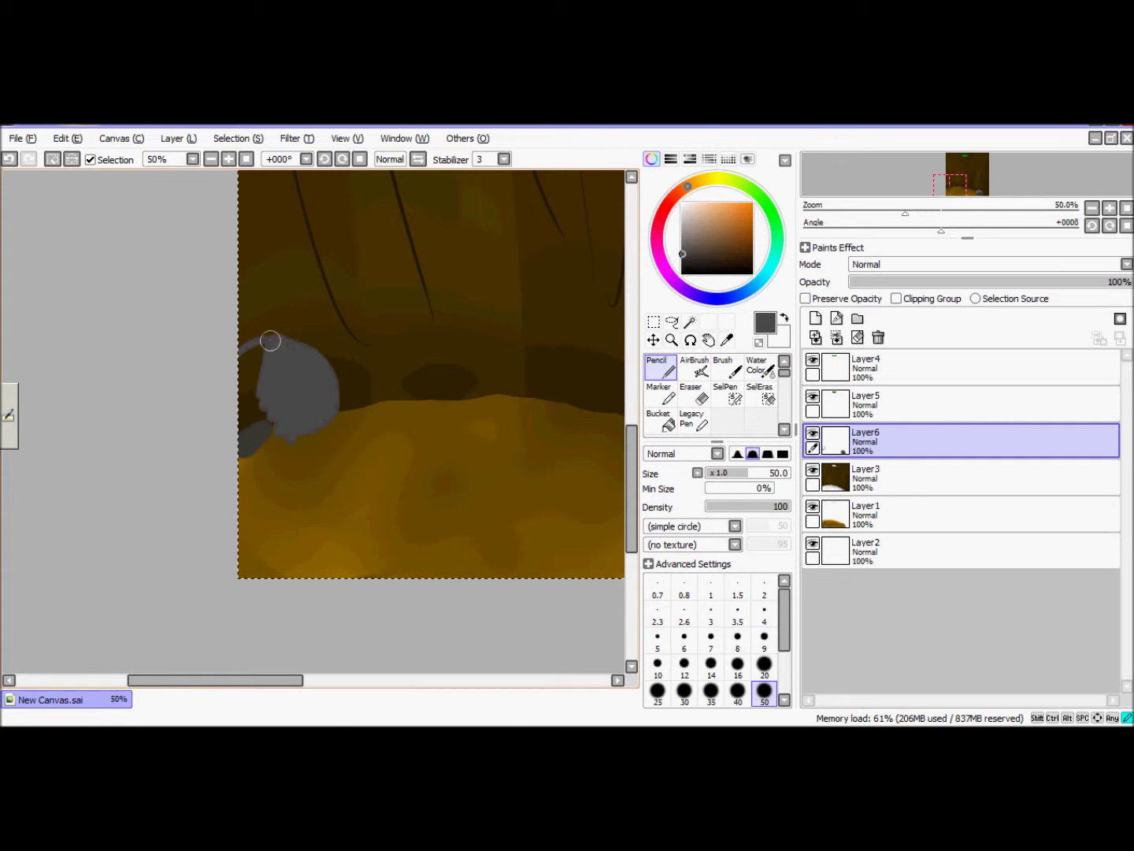
mouse_move(275, 343)
left_mouse_down()
mouse_move(247, 350)
mouse_move(245, 410)
left_mouse_up()
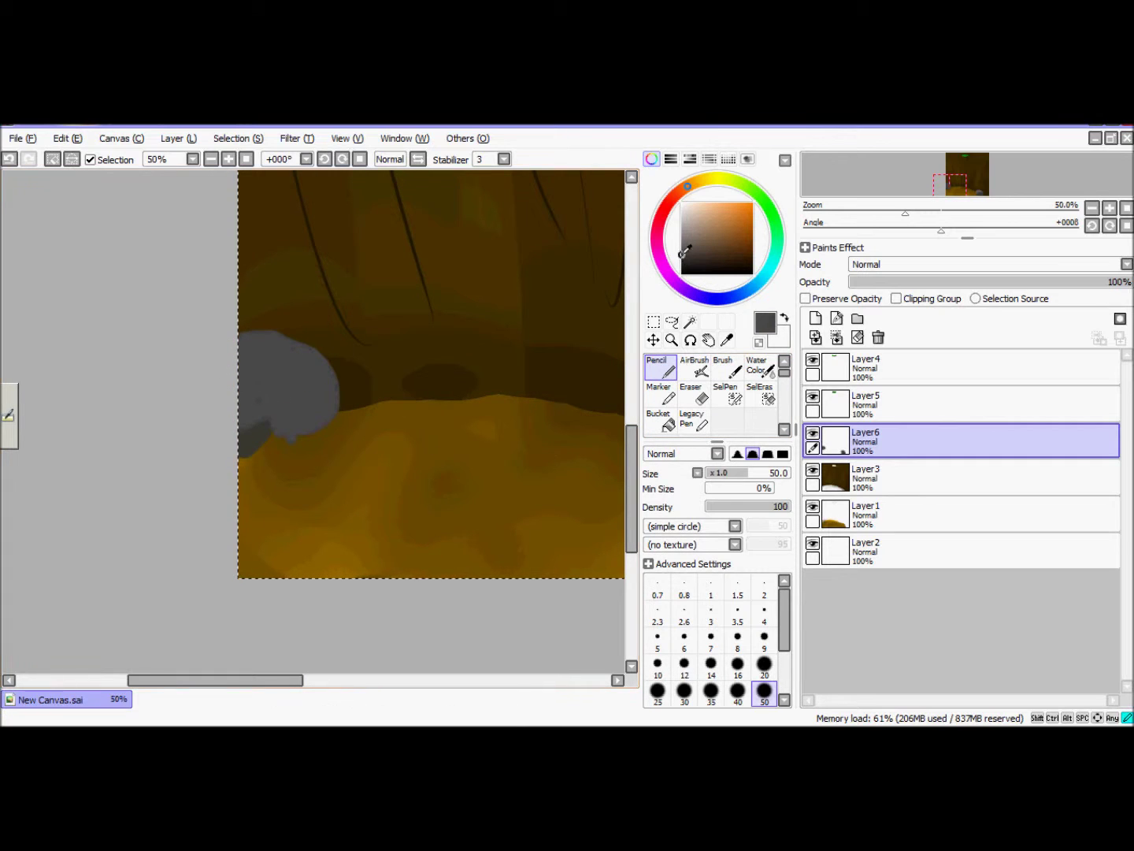
Paint dark green grass tufts beside the right-hand and left-hand rocks on Layer6 with the Pencil.
left_click_drag(253, 680, 356, 649)
left_click(773, 213)
key("ctrl+z")
mouse_move(479, 529)
left_mouse_down()
mouse_move(450, 482)
mouse_move(489, 493)
left_mouse_up()
left_click_drag(386, 679, 324, 646)
key("ctrl+z")
mouse_move(159, 453)
left_mouse_down()
mouse_move(153, 410)
mouse_move(126, 416)
left_mouse_up()
mouse_move(159, 449)
left_mouse_down()
mouse_move(173, 398)
mouse_move(163, 425)
left_mouse_up()
Add brighter green blades over the grass tuft beside the left-hand rocks.
left_click(751, 223)
mouse_move(180, 410)
left_mouse_down()
mouse_move(167, 438)
mouse_move(128, 414)
mouse_move(140, 419)
left_mouse_up()
key("ctrl+z")
left_click(750, 233)
key("ctrl+z")
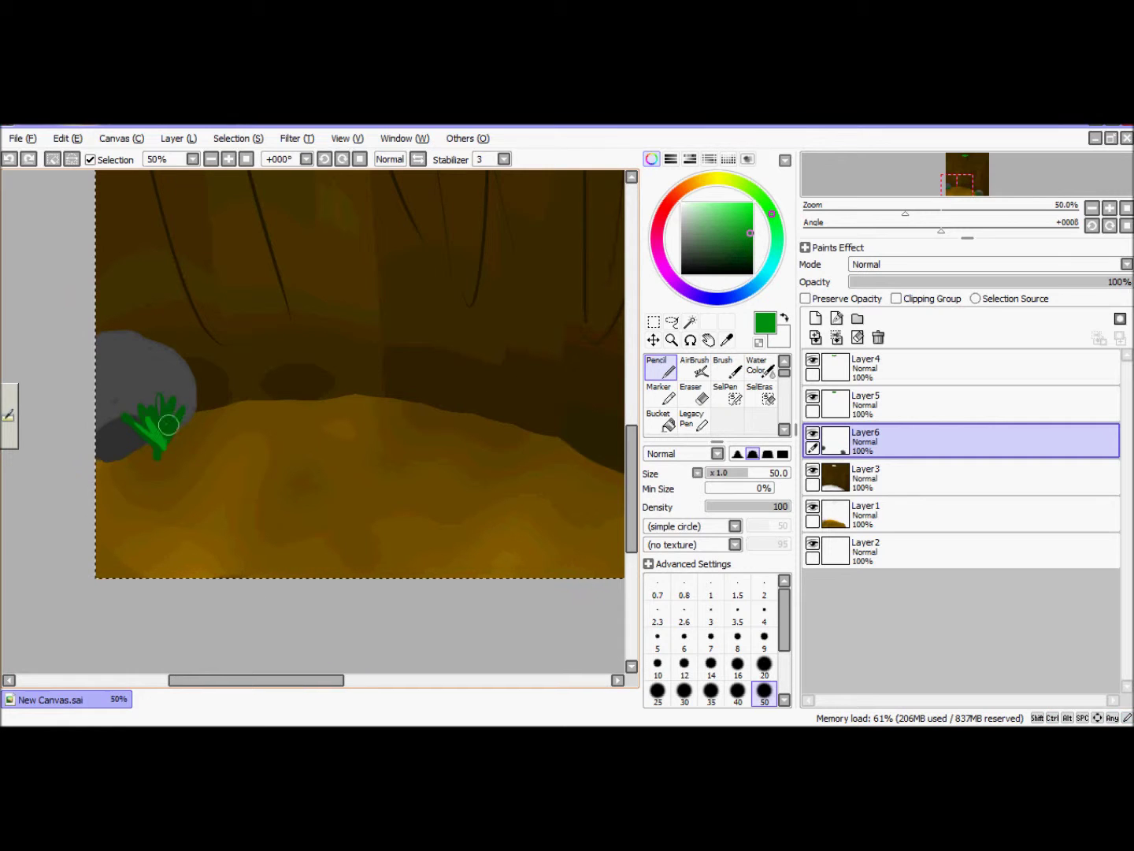
Add short pale grey-green highlight strokes to the rocks on both sides with the Pencil.
scroll(329, 514, "right", 5)
left_click(663, 215)
left_click(757, 194)
left_click(691, 212)
left_click_drag(358, 681, 282, 683)
left_click_drag(163, 350, 187, 375)
left_click_drag(181, 349, 193, 364)
key("minus")
key("minus")
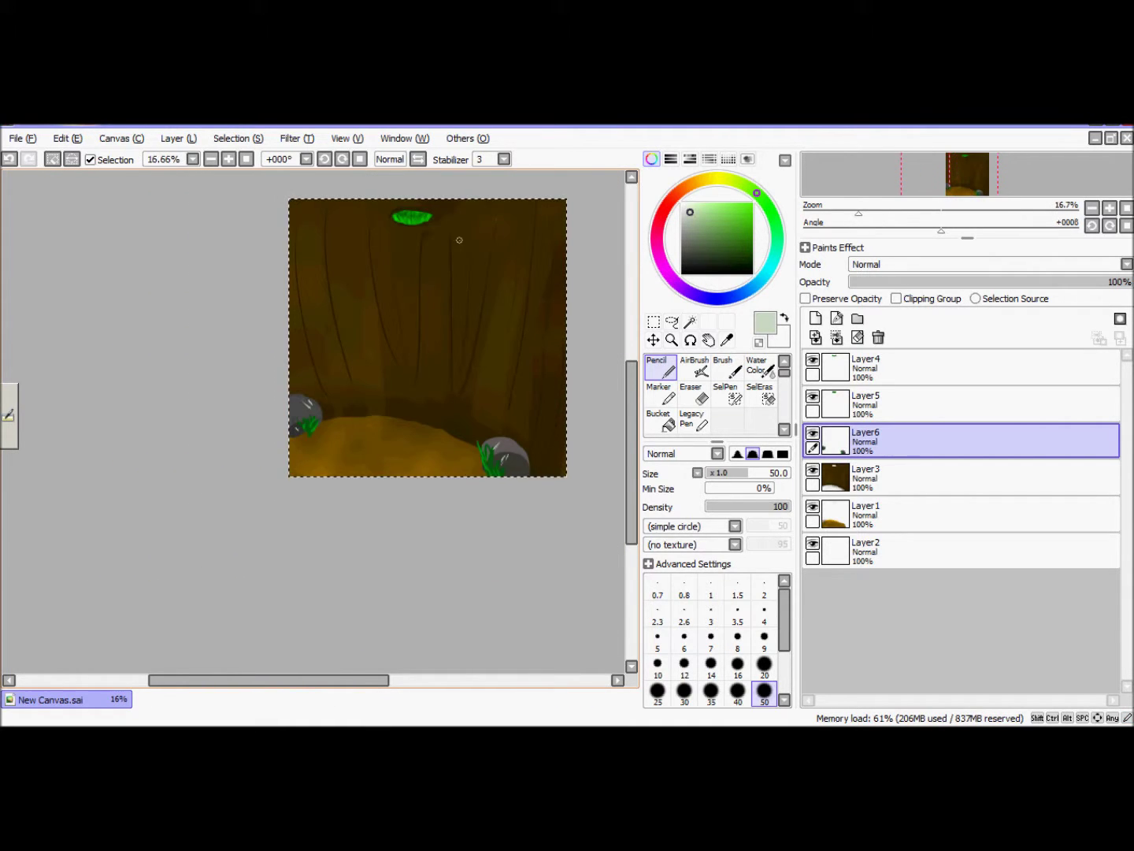
left_click(716, 186)
left_click(740, 216)
left_click(659, 393)
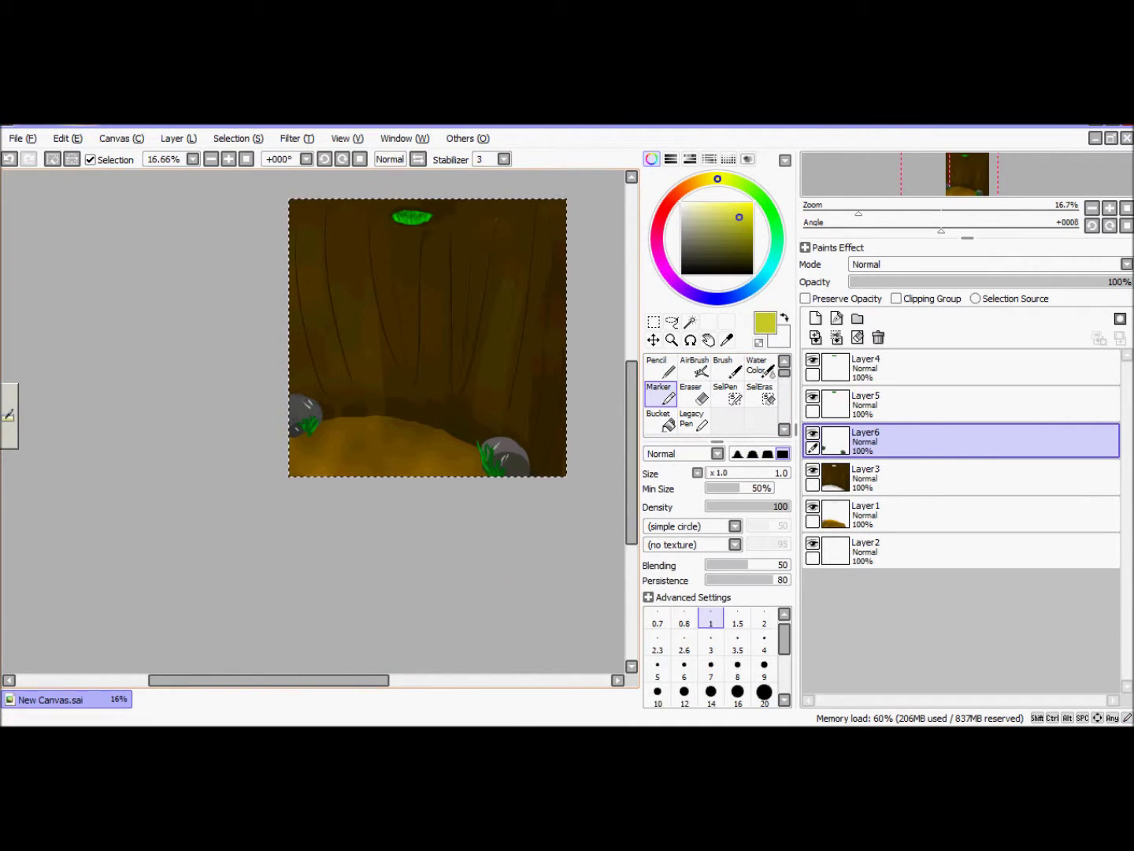
scroll(753, 696, "down", 5)
Sketch a seated animal's head, ears, body and tail in turquoise on a new top layer with the Pencil at size 9.
left_click(932, 364)
left_click(816, 316)
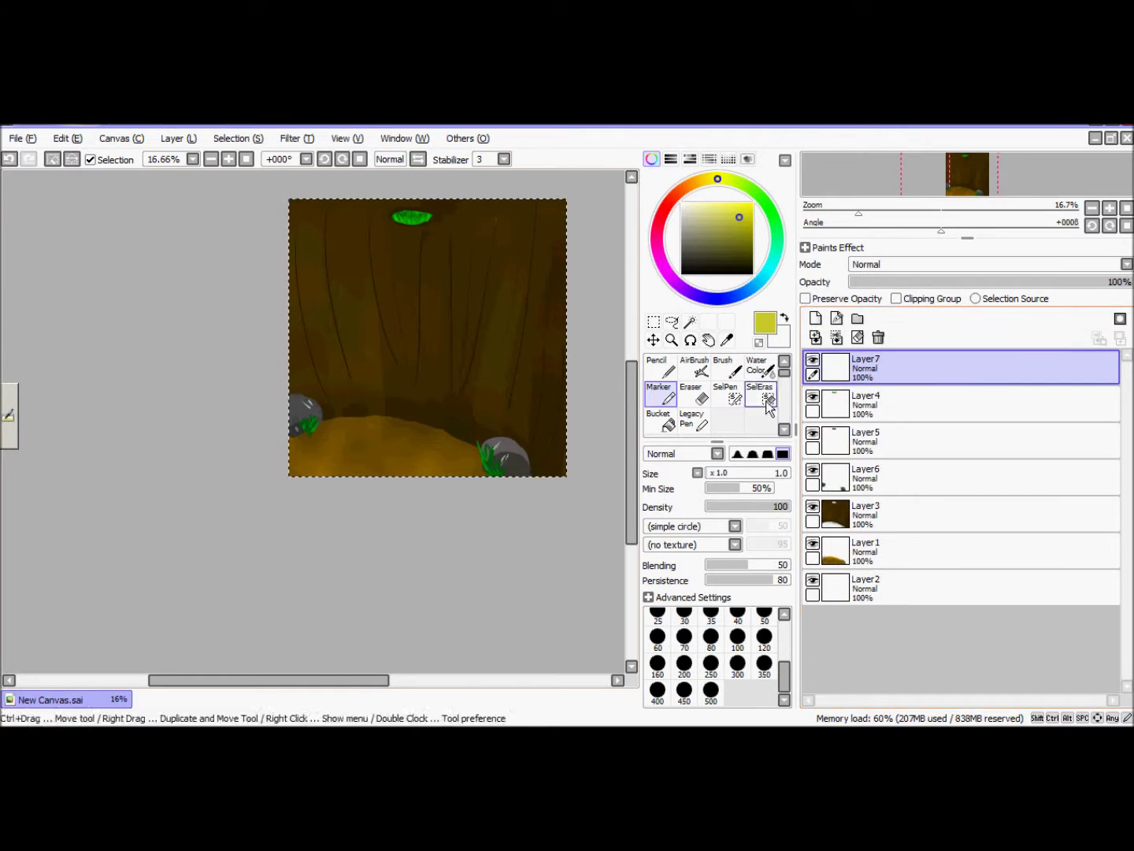
key("Page_Up")
key("Page_Up")
left_click_drag(311, 682, 338, 682)
left_click(770, 268)
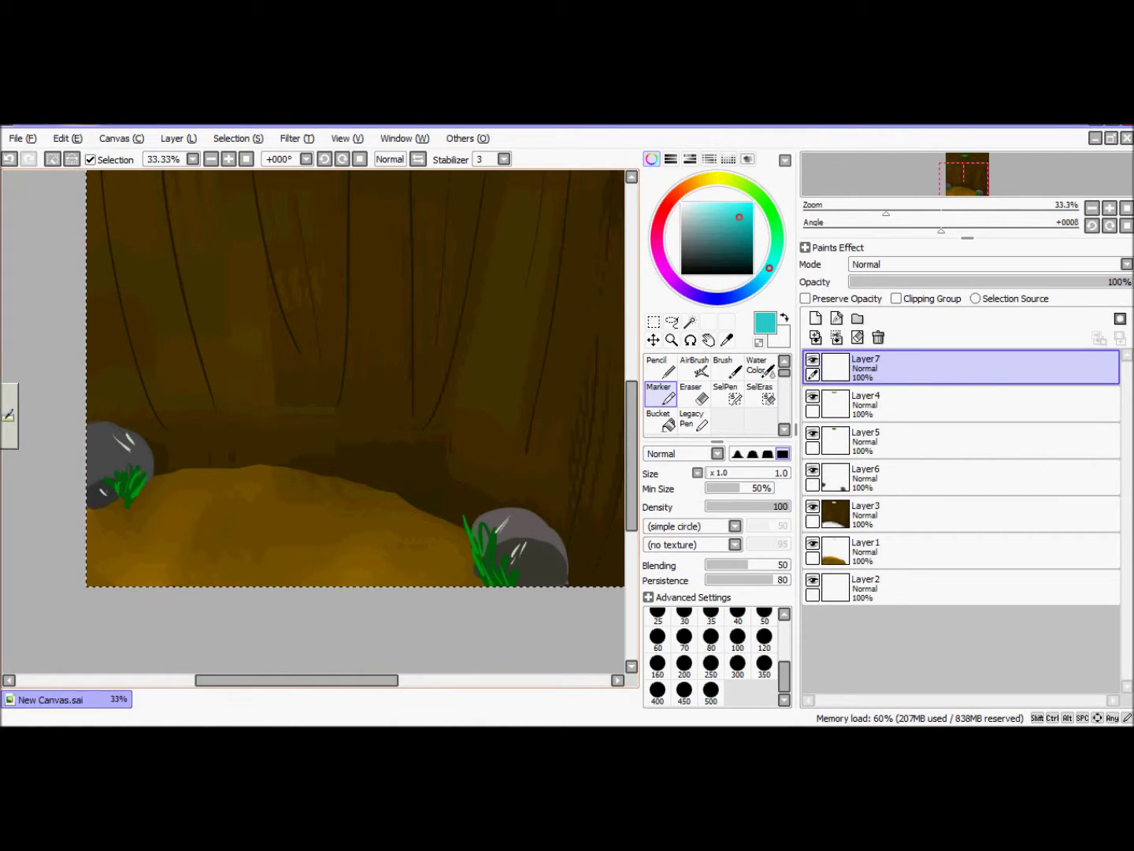
left_click(661, 366)
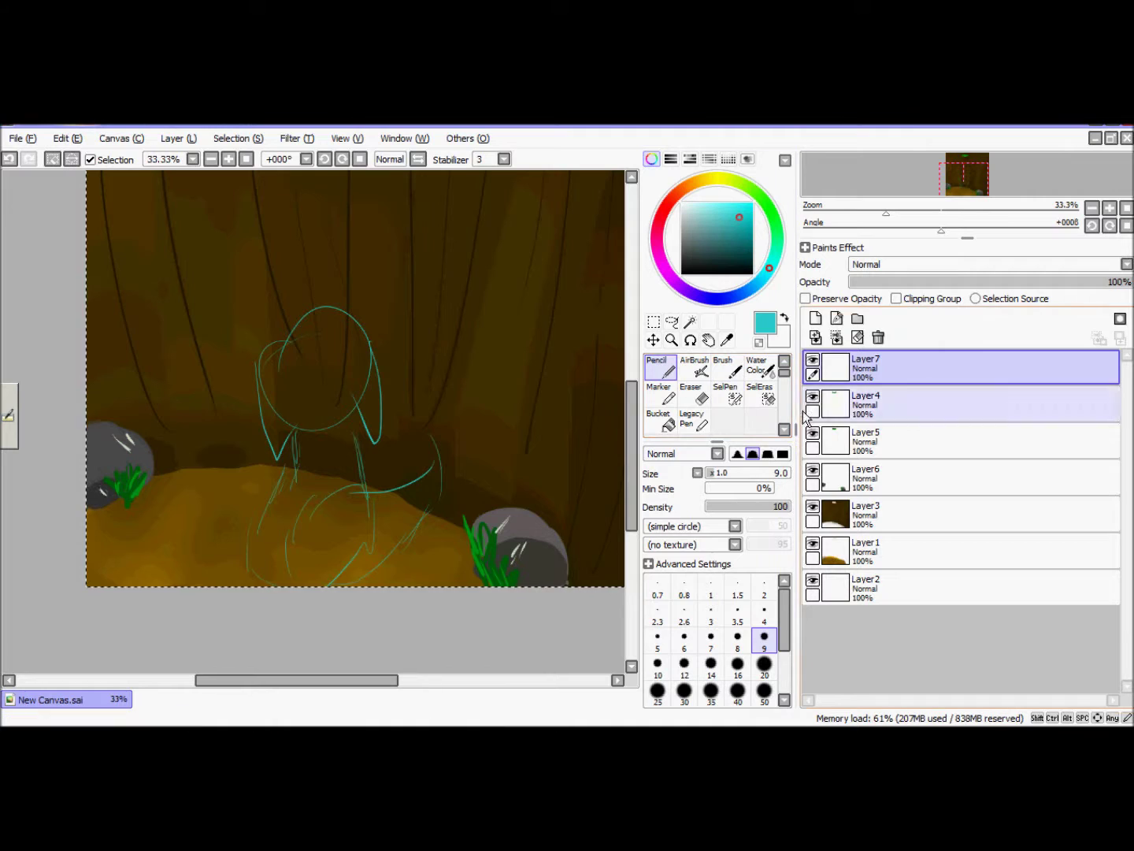
Outline the animal with jagged fur edges in black on a new layer above the turquoise sketch.
left_click(815, 318)
left_click(687, 274)
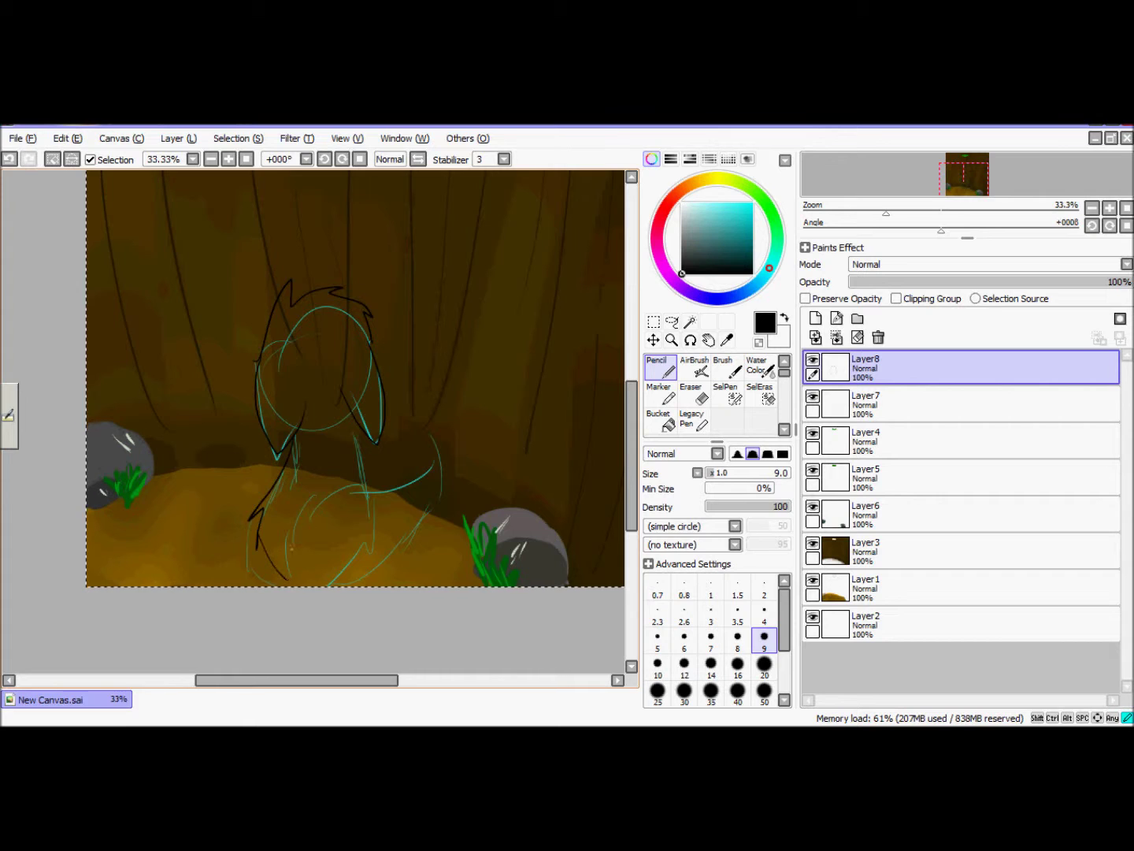
left_click_drag(367, 472, 368, 495)
Delete the turquoise sketch on Layer7 and make the black outline on Layer8 the active layer.
left_click(875, 404)
left_click(878, 337)
left_click(850, 367)
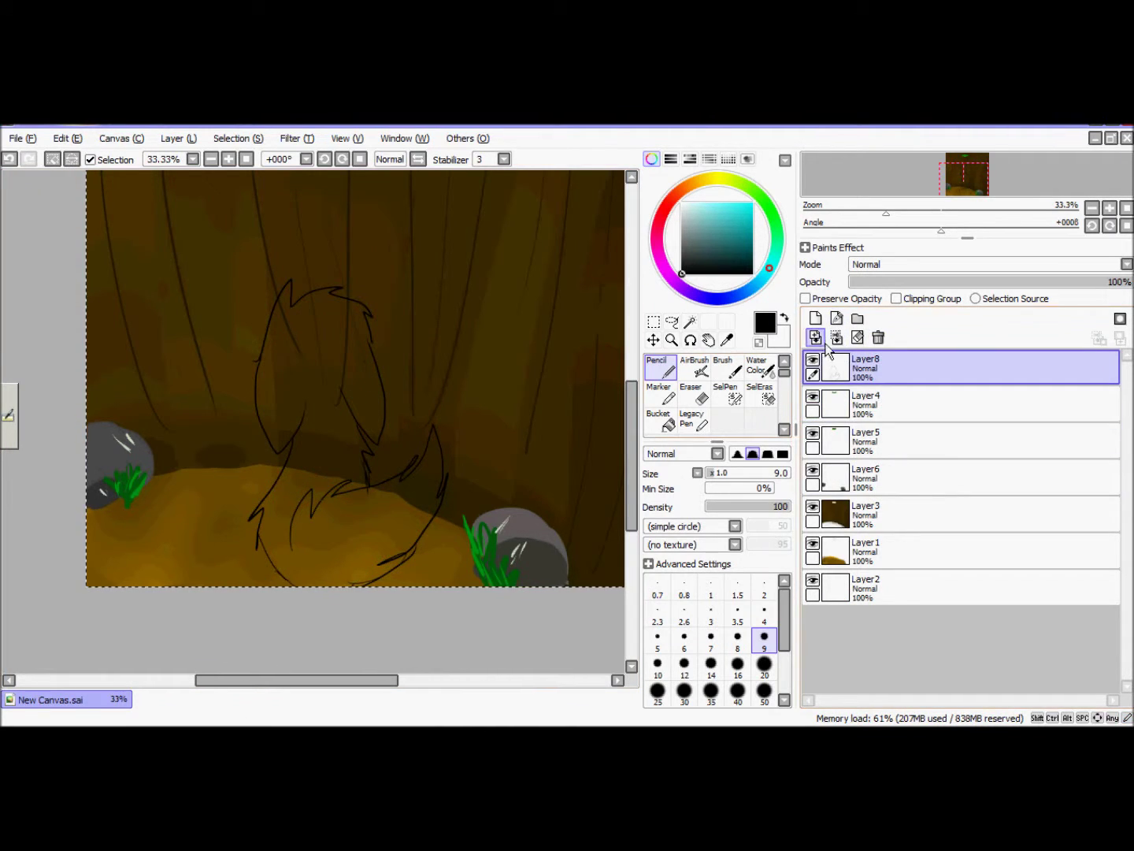
Erase the selection across the whole canvas with SelEras.
left_click(690, 322)
left_click(761, 391)
mouse_move(552, 296)
left_mouse_down()
mouse_move(570, 430)
mouse_move(556, 536)
left_mouse_up()
mouse_move(346, 366)
left_mouse_down()
mouse_move(103, 544)
mouse_move(172, 450)
mouse_move(271, 363)
mouse_move(331, 238)
left_mouse_up()
left_click_drag(280, 680, 314, 682)
left_click_drag(633, 431, 634, 351)
mouse_move(536, 331)
left_mouse_down()
mouse_move(287, 481)
mouse_move(344, 335)
left_mouse_up()
left_click_drag(3, 354, 237, 330)
mouse_move(373, 683)
left_mouse_down()
mouse_move(305, 683)
mouse_move(348, 682)
left_mouse_up()
left_click_drag(633, 372, 634, 447)
Bridge the gap in the animal's head outline with SelPen at size 10 and select its interior with the Magic Wand.
left_click(691, 322)
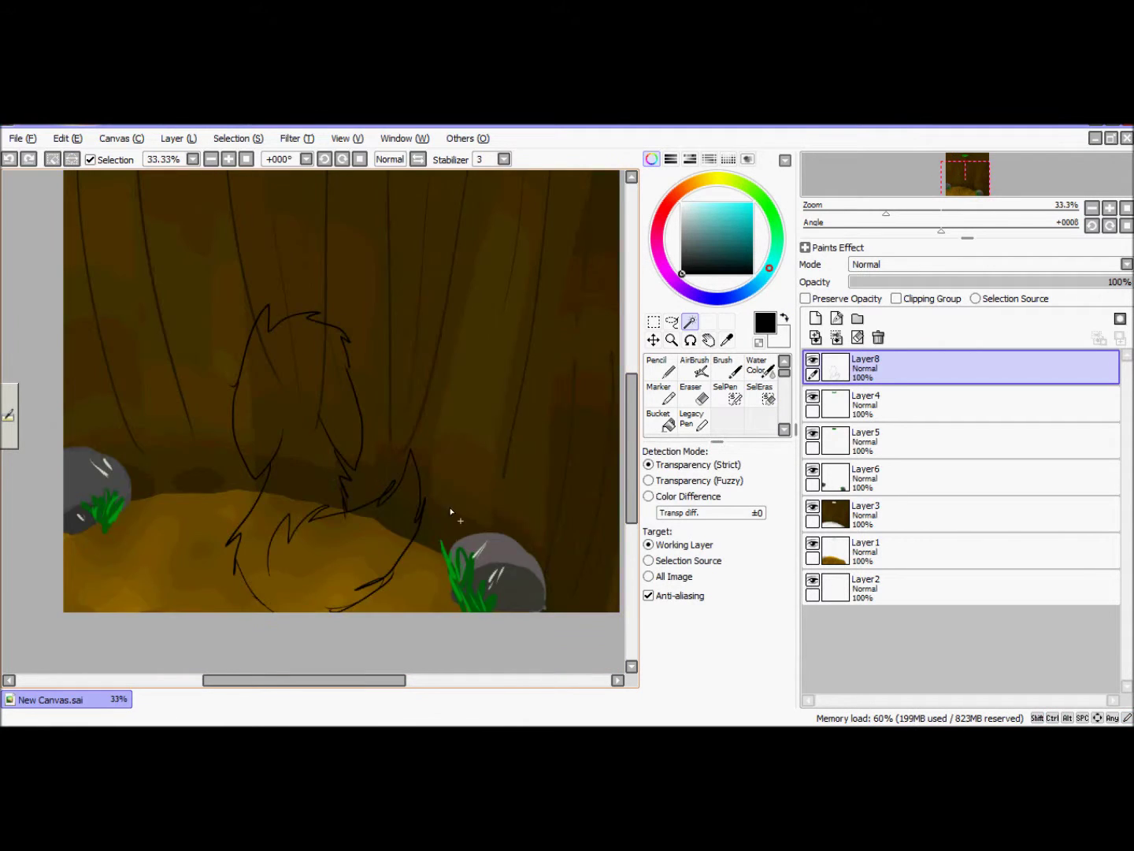
scroll(354, 372, "up", 5)
left_click(727, 394)
left_click(657, 586)
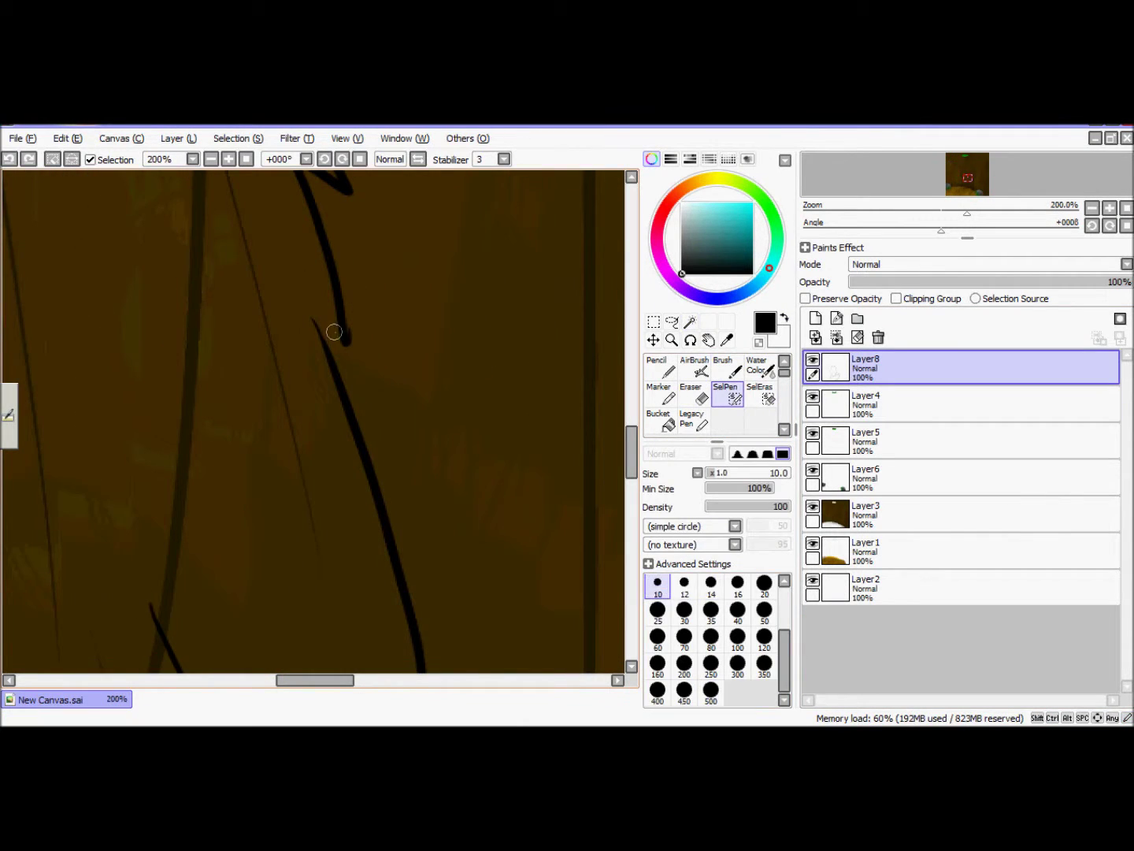
left_click(691, 321)
left_click(330, 442)
scroll(426, 441, "down", 2)
scroll(367, 260, "up", 3)
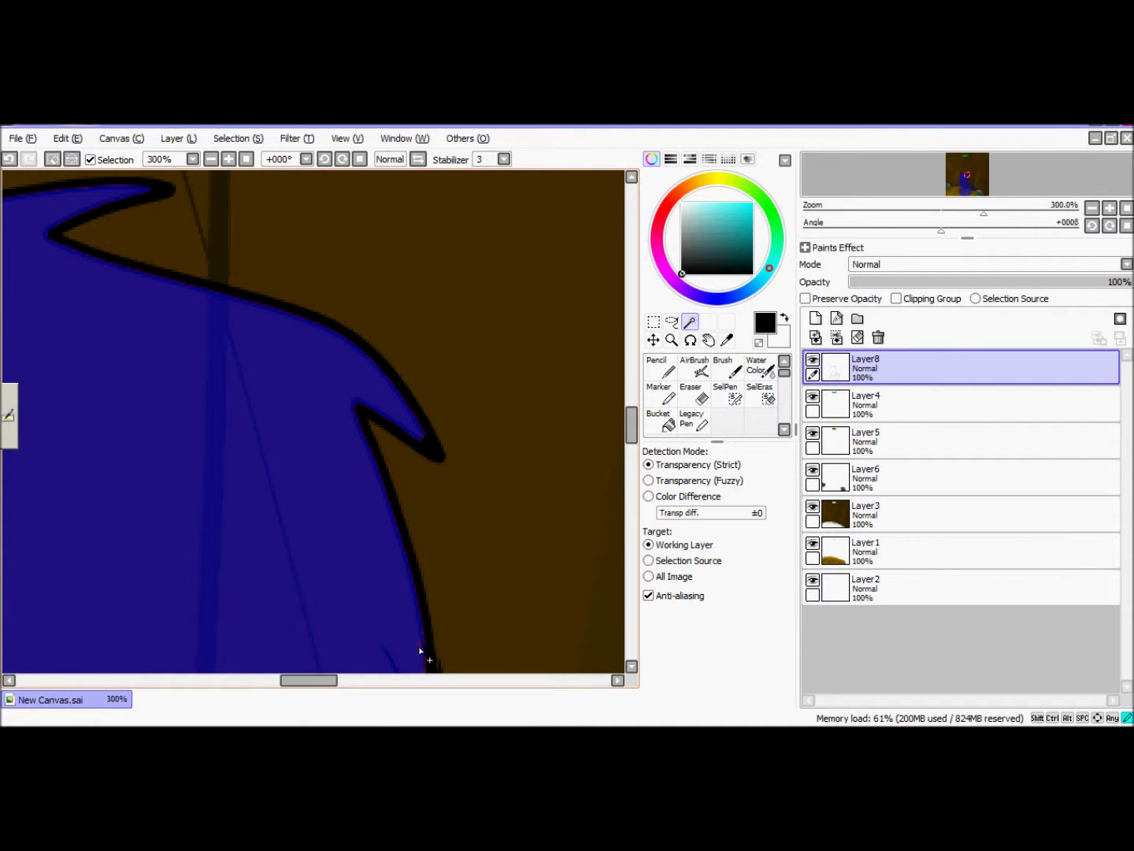
Examine the selection along the animal's head, back and tail for unselected fur tips.
scroll(369, 478, "down", 4)
scroll(121, 356, "up", 4)
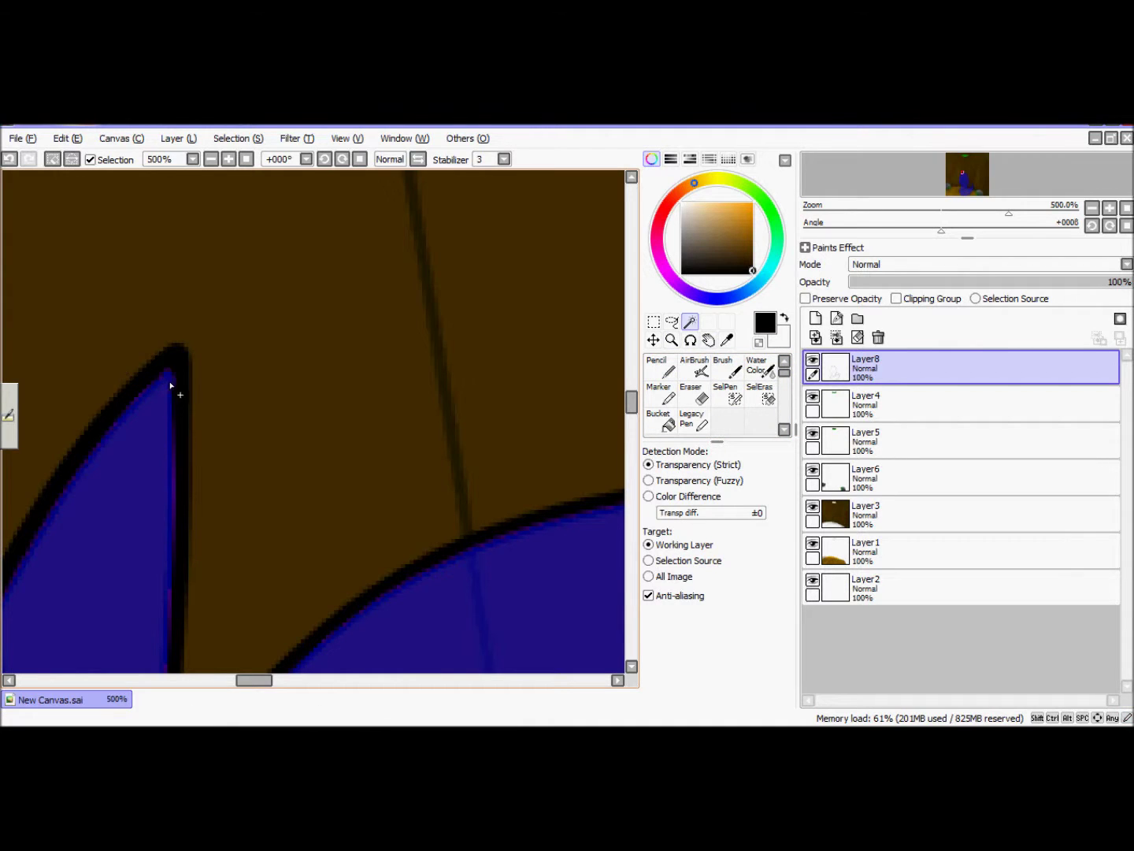
scroll(170, 386, "down", 5)
left_click_drag(631, 428, 635, 538)
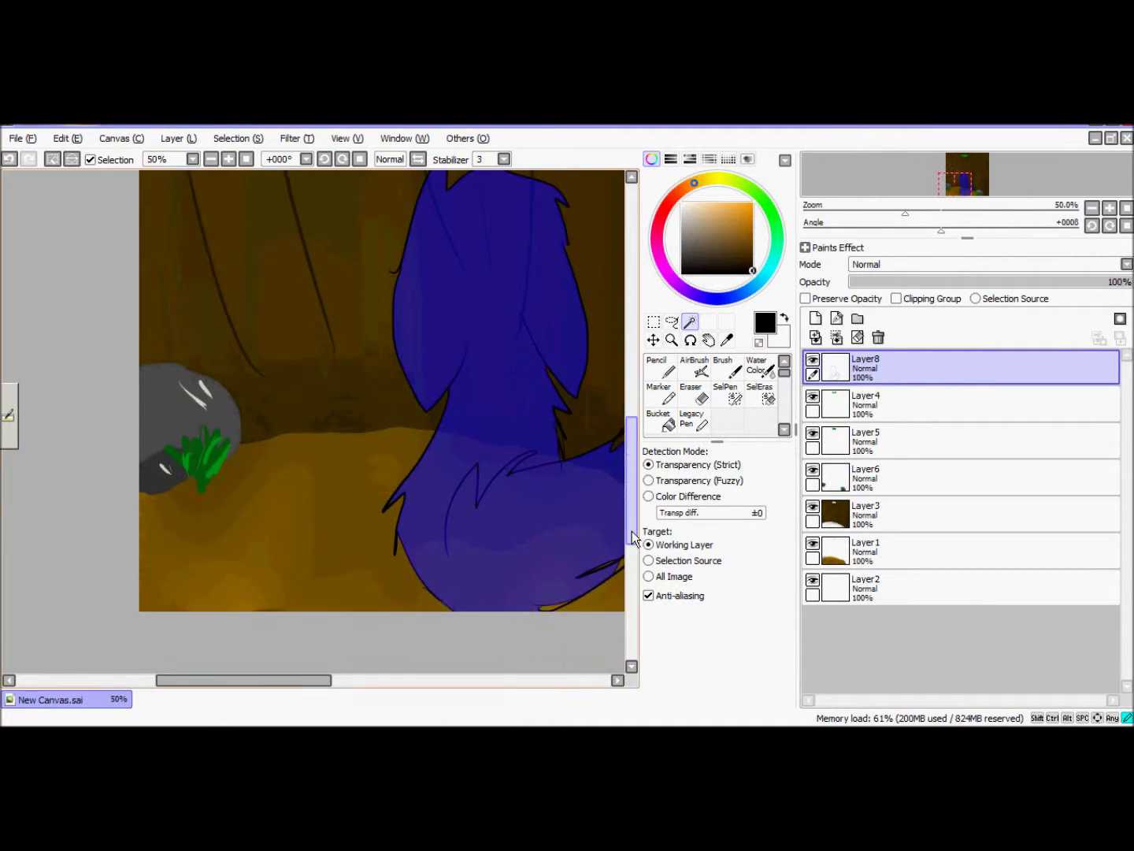
left_click_drag(240, 680, 280, 678)
scroll(226, 542, "up", 3)
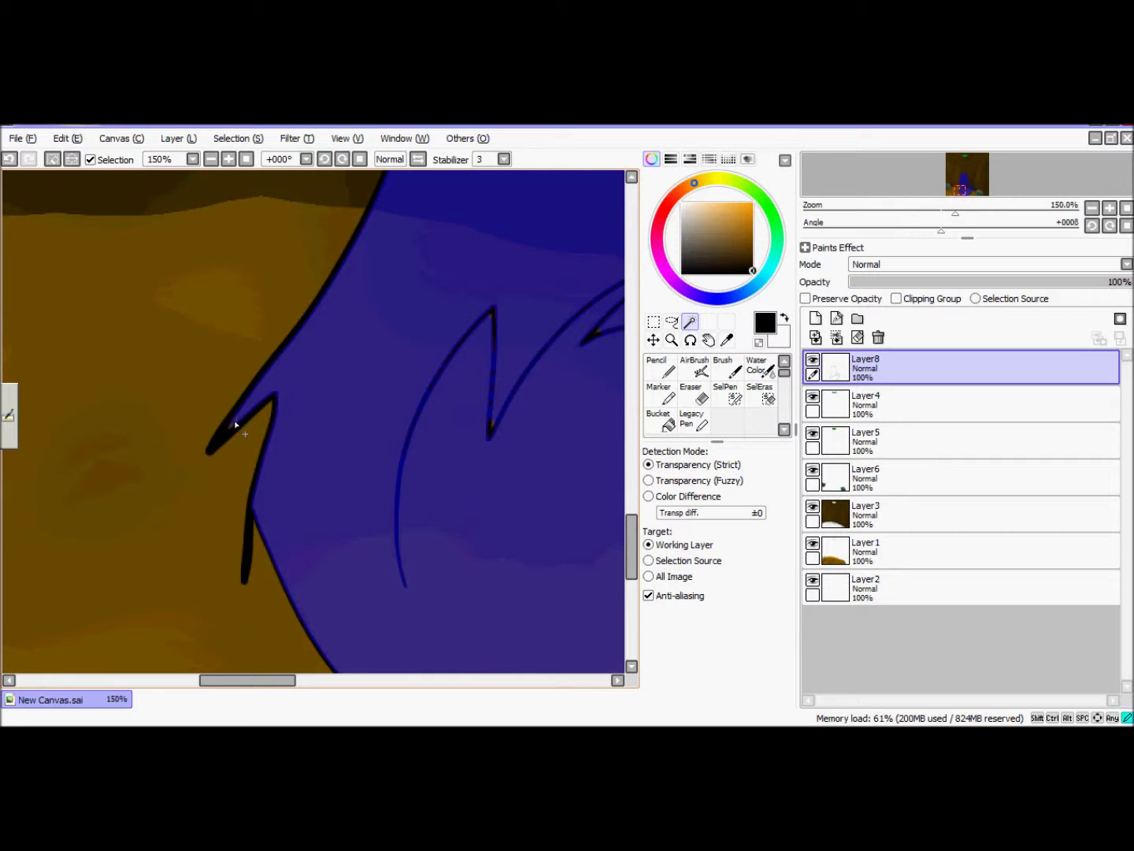
key("ctrl+z")
key("ctrl+y")
key("ctrl+z")
key("ctrl+y")
key("ctrl+z")
scroll(492, 423, "up", 4)
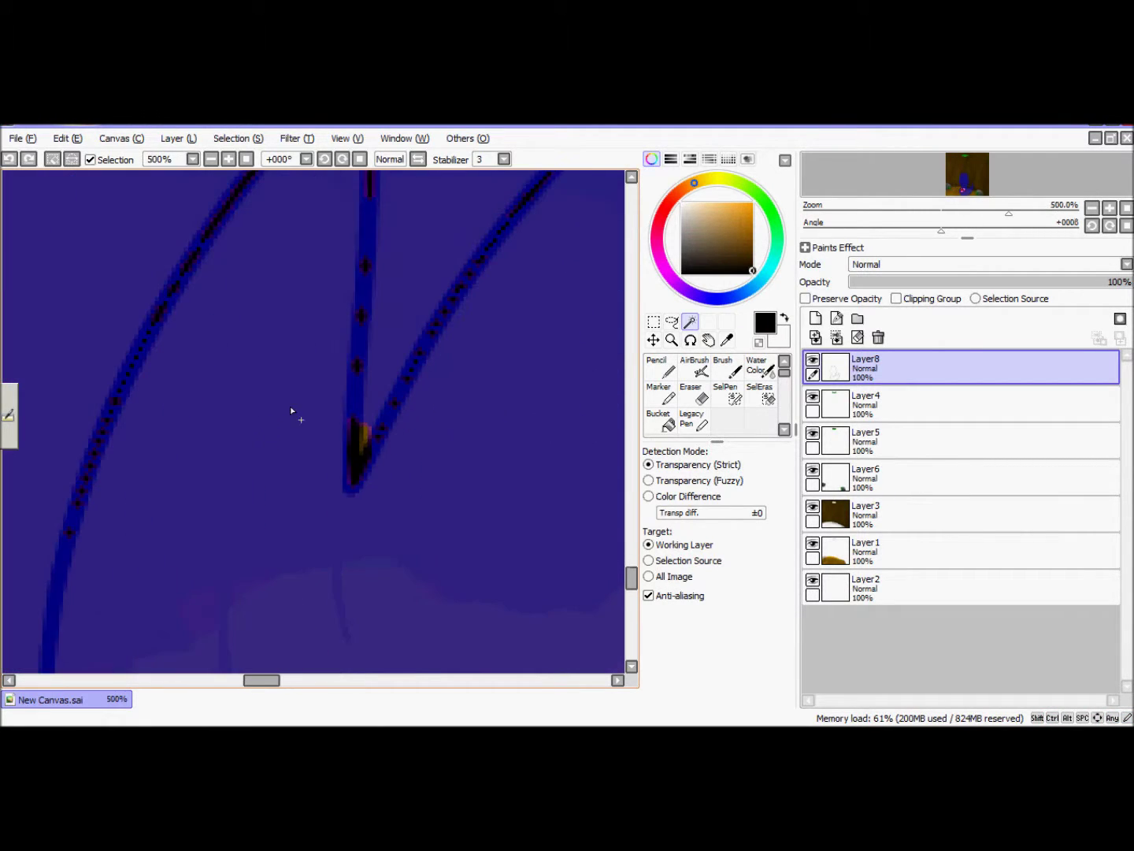
mouse_move(631, 578)
left_mouse_down()
mouse_move(631, 547)
mouse_move(631, 566)
left_mouse_up()
mouse_move(262, 680)
left_mouse_down()
mouse_move(295, 680)
mouse_move(352, 635)
mouse_move(370, 638)
left_mouse_up()
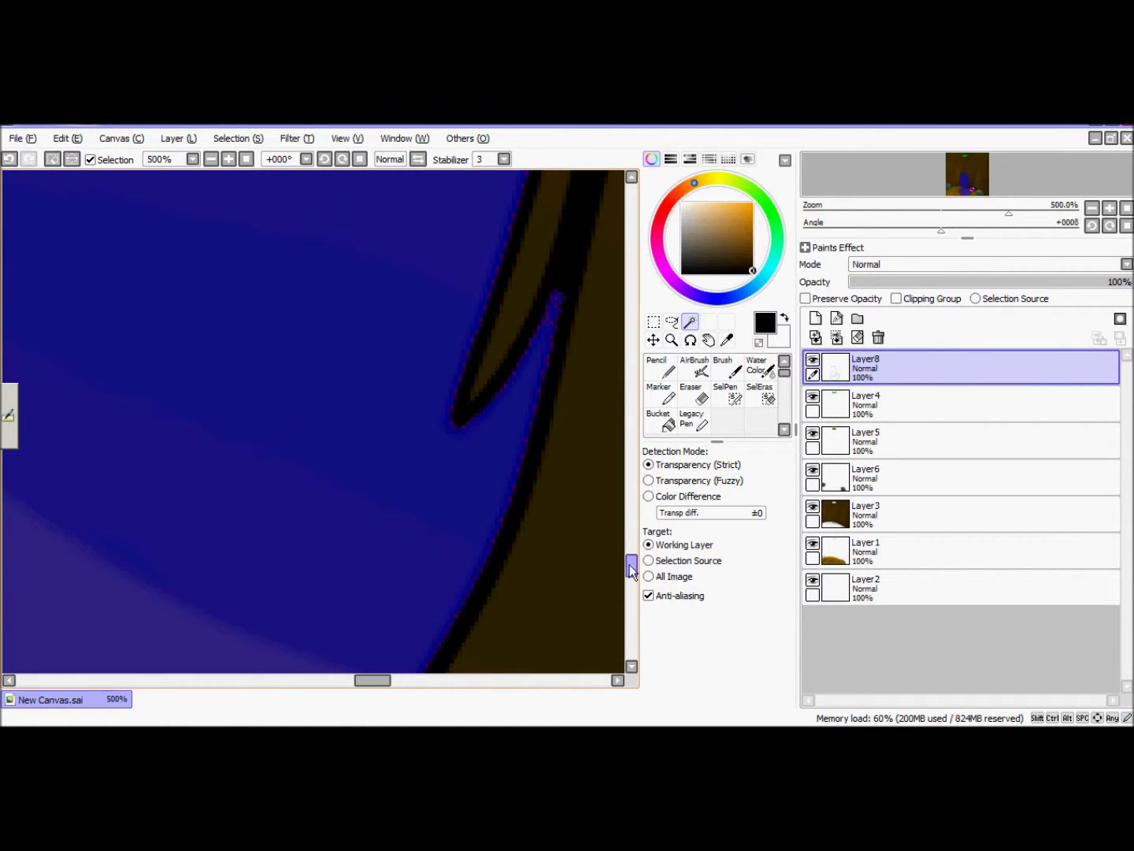
left_click_drag(631, 574, 628, 612)
left_click_drag(379, 680, 350, 680)
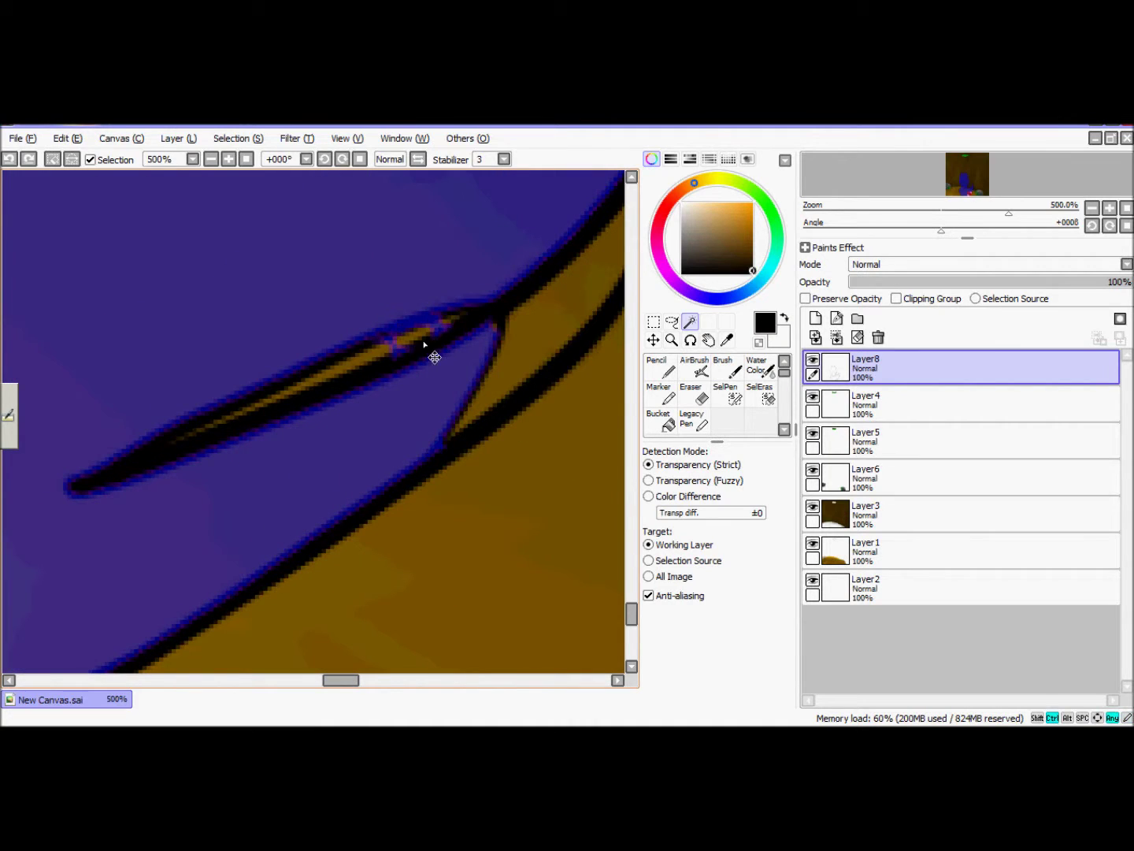
Add the unselected sliver in the tail fur to the selection with SelPen at size 10 and the Magic Wand.
left_click(727, 394)
left_click_drag(481, 316, 71, 485)
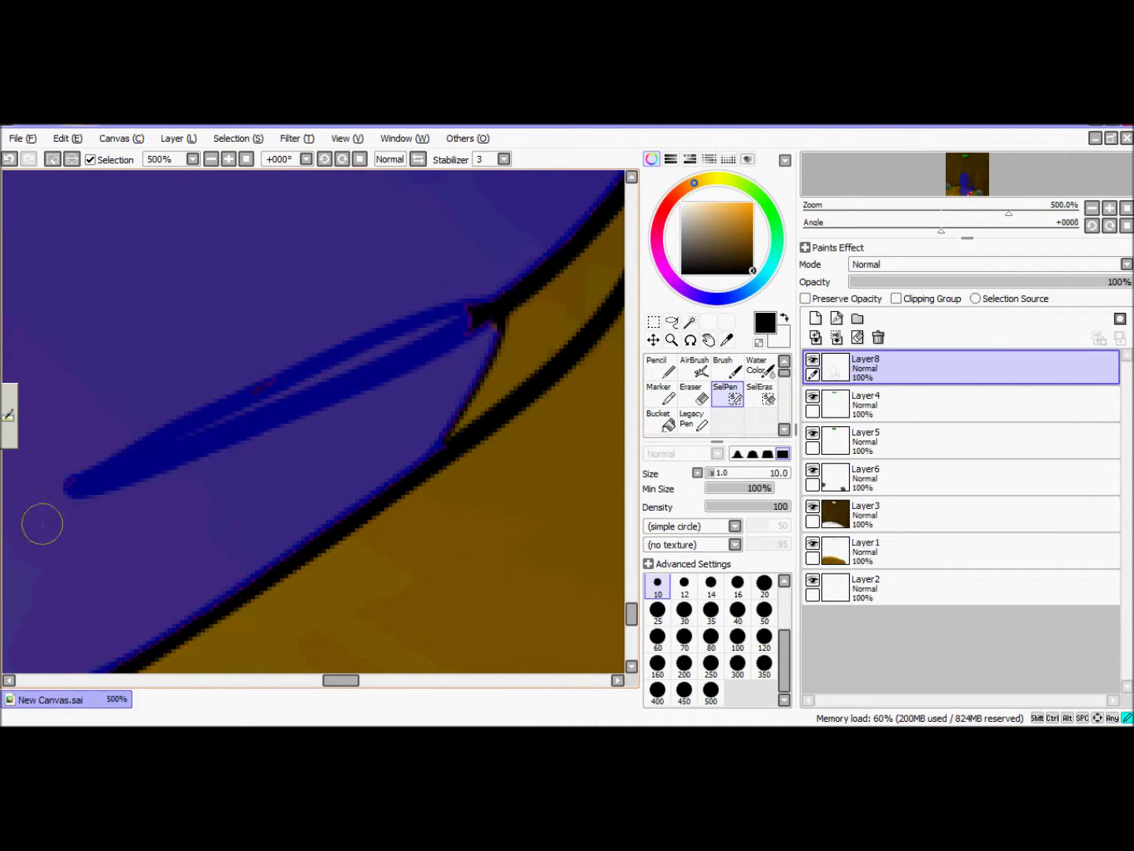
left_click(662, 368)
left_click(691, 322)
left_click(472, 411)
left_click(493, 313)
key("ctrl+z")
key("ctrl+y")
Add a new layer and move it beneath the black outline on Layer8.
left_click_drag(338, 679, 304, 678)
left_click(815, 319)
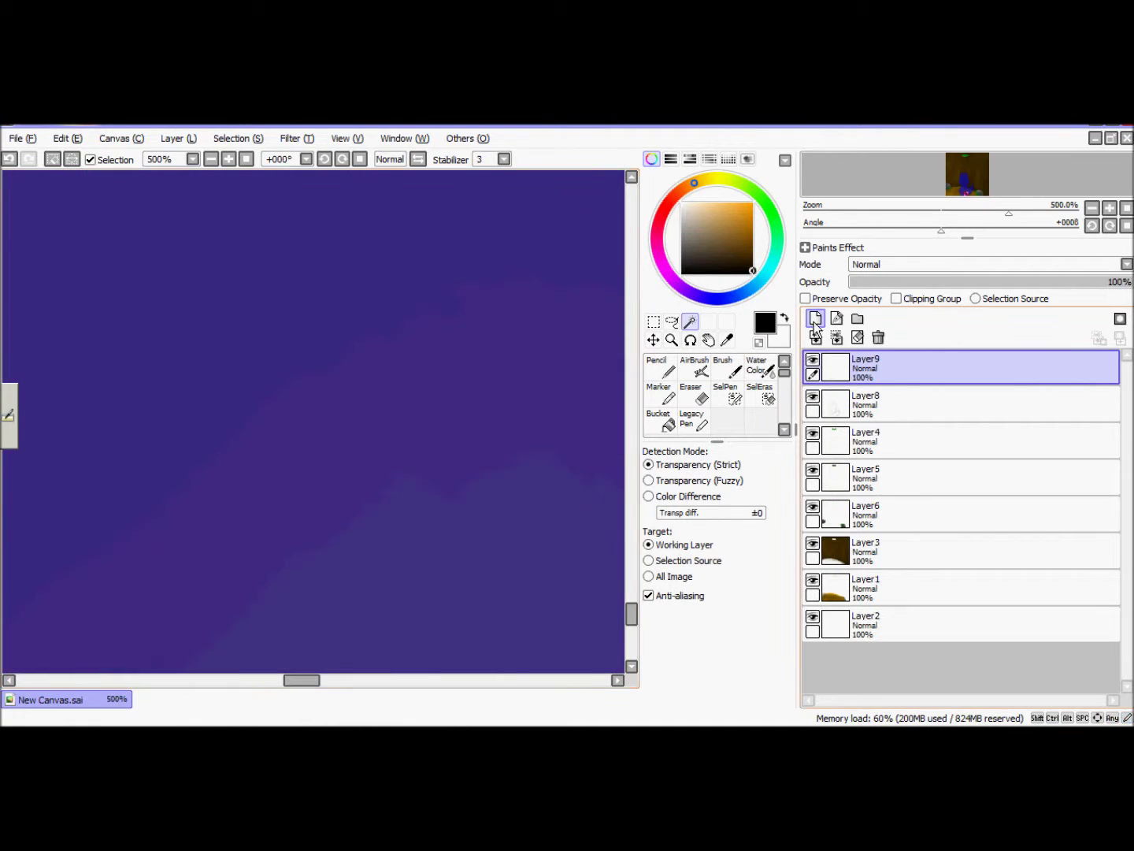
left_click_drag(875, 367, 875, 417)
scroll(457, 317, "up", 3)
scroll(459, 316, "down", 12)
scroll(513, 292, "up", 7)
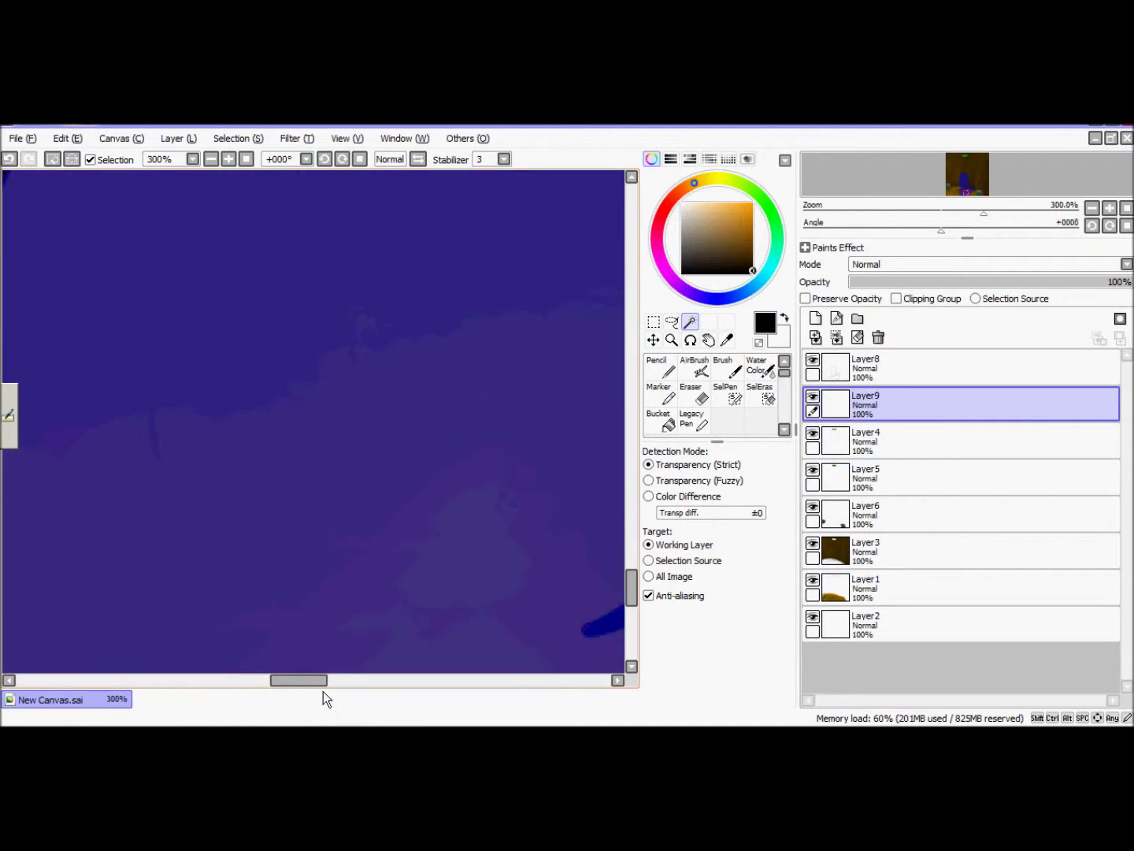
Add the unselected strip at the bottom edge of the tail to the selection with SelPen at size 10.
left_click_drag(630, 595, 630, 622)
left_click(423, 472)
key("ctrl+z")
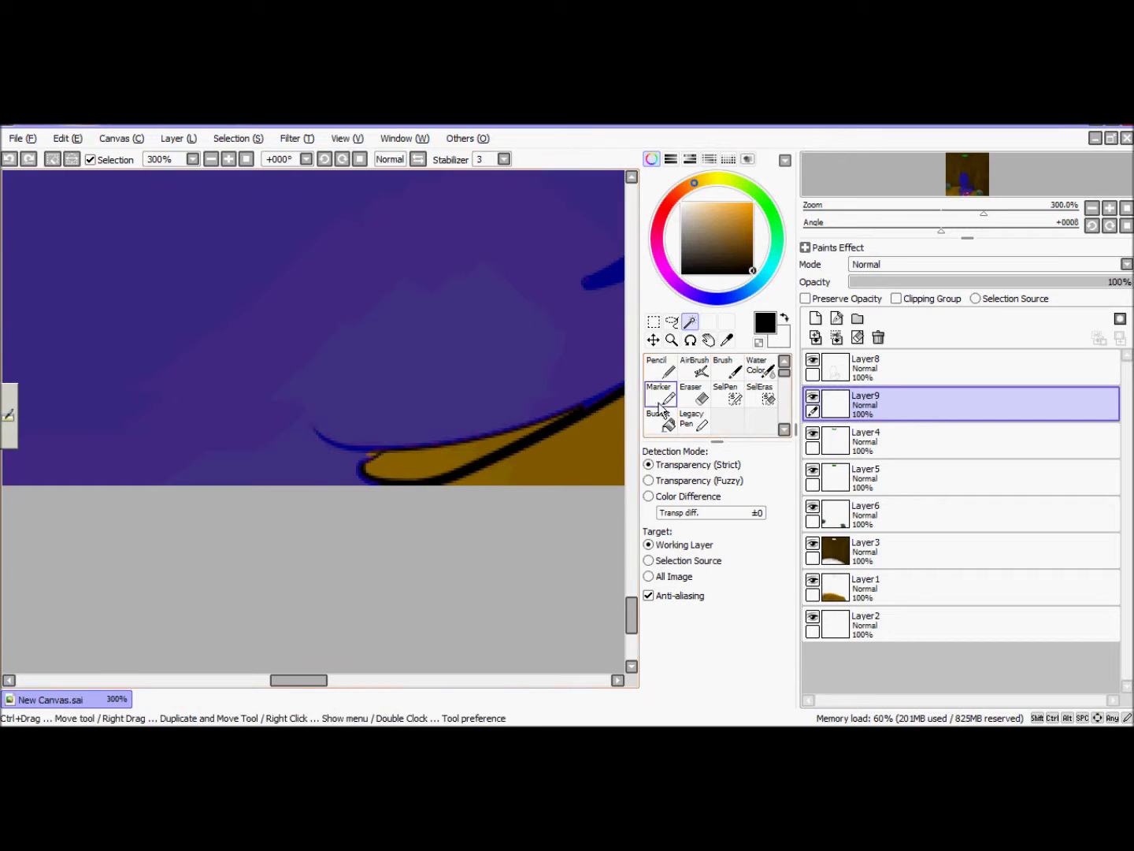
left_click_drag(300, 679, 309, 680)
left_click(727, 393)
mouse_move(418, 420)
left_mouse_down()
mouse_move(319, 469)
mouse_move(337, 440)
mouse_move(365, 445)
left_mouse_up()
scroll(390, 281, "down", 3)
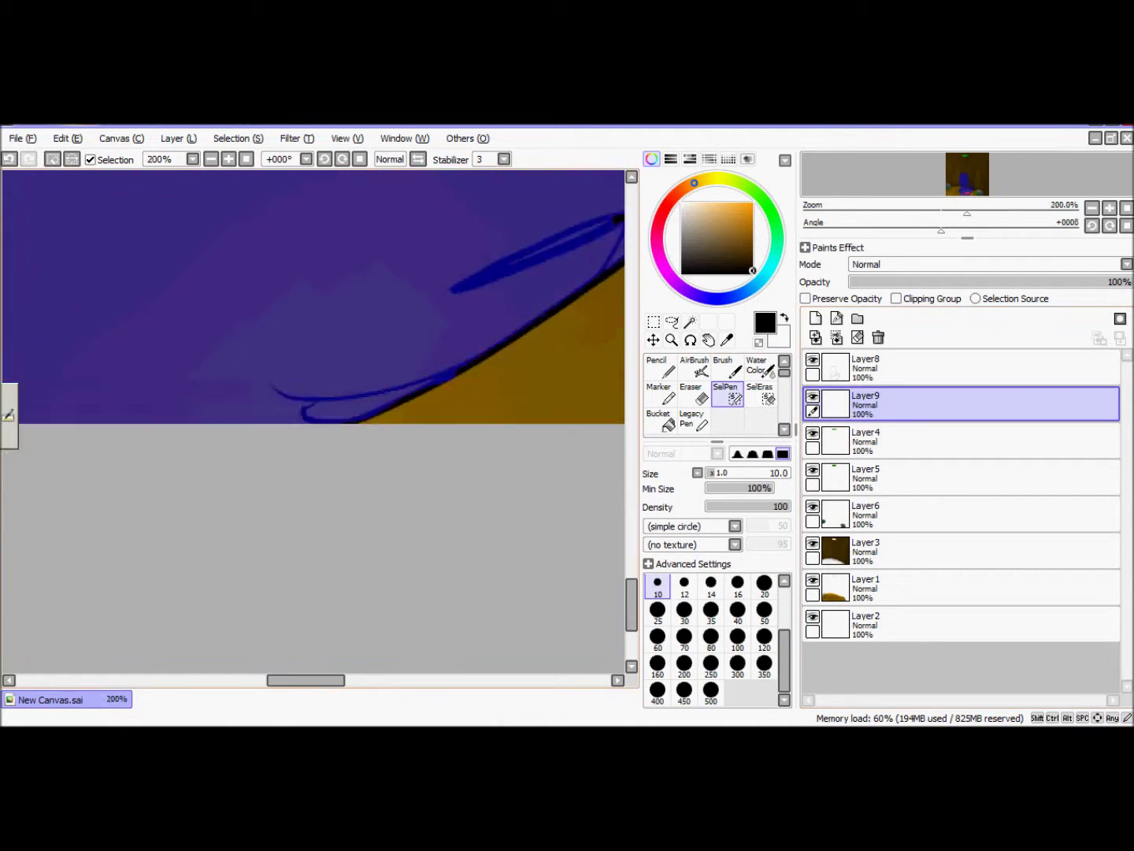
Make Layer8 active and add the remaining fur tip on the animal's back to the selection with the Magic Wand.
left_click_drag(632, 606, 639, 521)
scroll(422, 382, "up", 5)
left_click(691, 322)
left_click(393, 542)
key("ctrl+z")
left_click(668, 419)
left_click(867, 367)
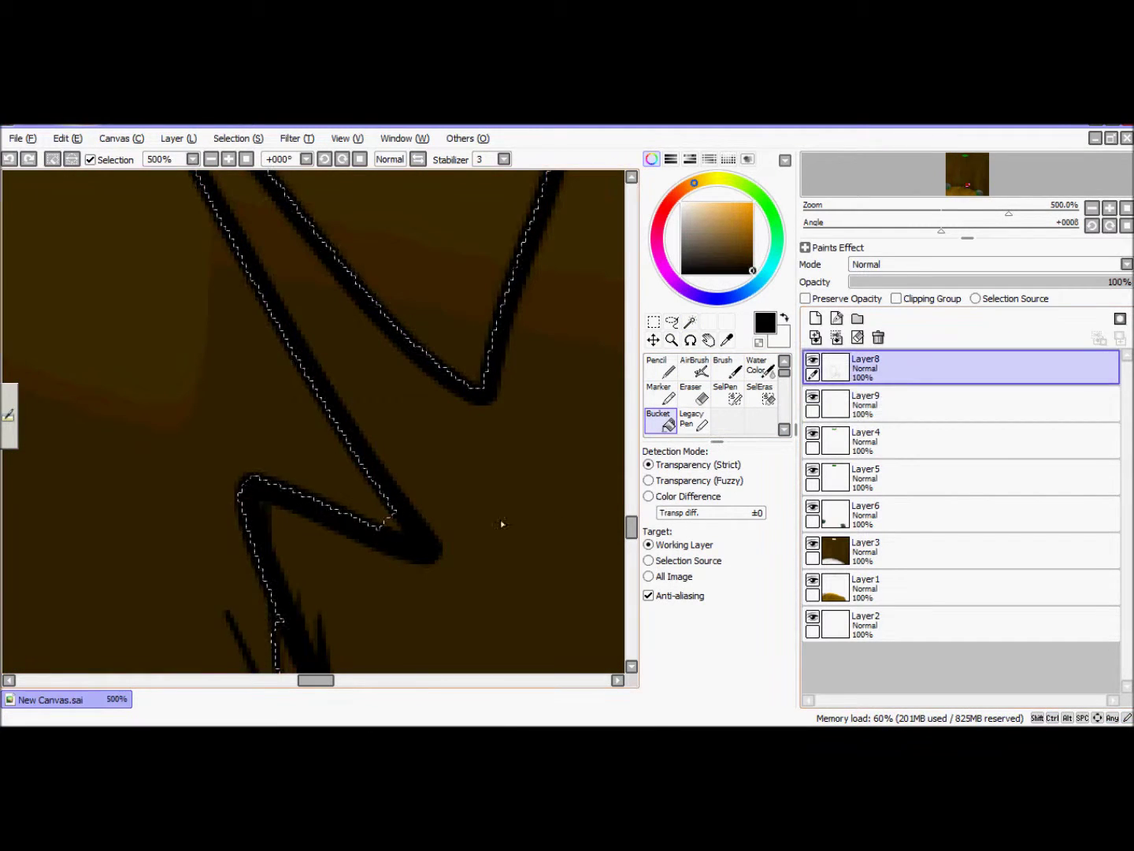
left_click(690, 323)
left_click(401, 541)
scroll(403, 543, "down", 8)
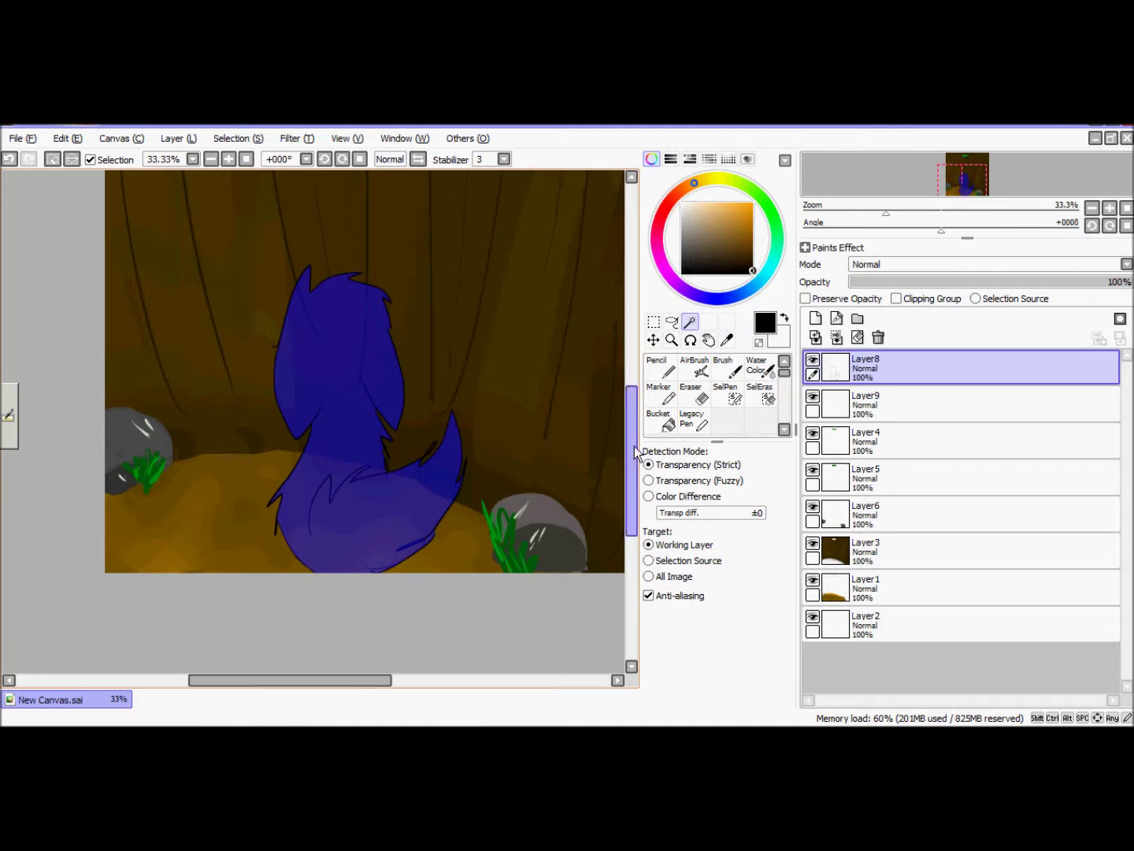
Paint the selected animal white on Layer9 with the Pencil at size 350.
left_click(836, 403)
left_click(682, 203)
left_click(660, 367)
left_click(762, 692)
left_click(737, 614)
left_click(764, 692)
Paint near-black spots on the animal's head, back and tail with the Pencil at size 350.
key("bracketright")
key("bracketright")
key("bracketright")
key("bracketright")
key("bracketright")
key("bracketright")
key("bracketright")
key("bracketright")
key("bracketright")
key("bracketright")
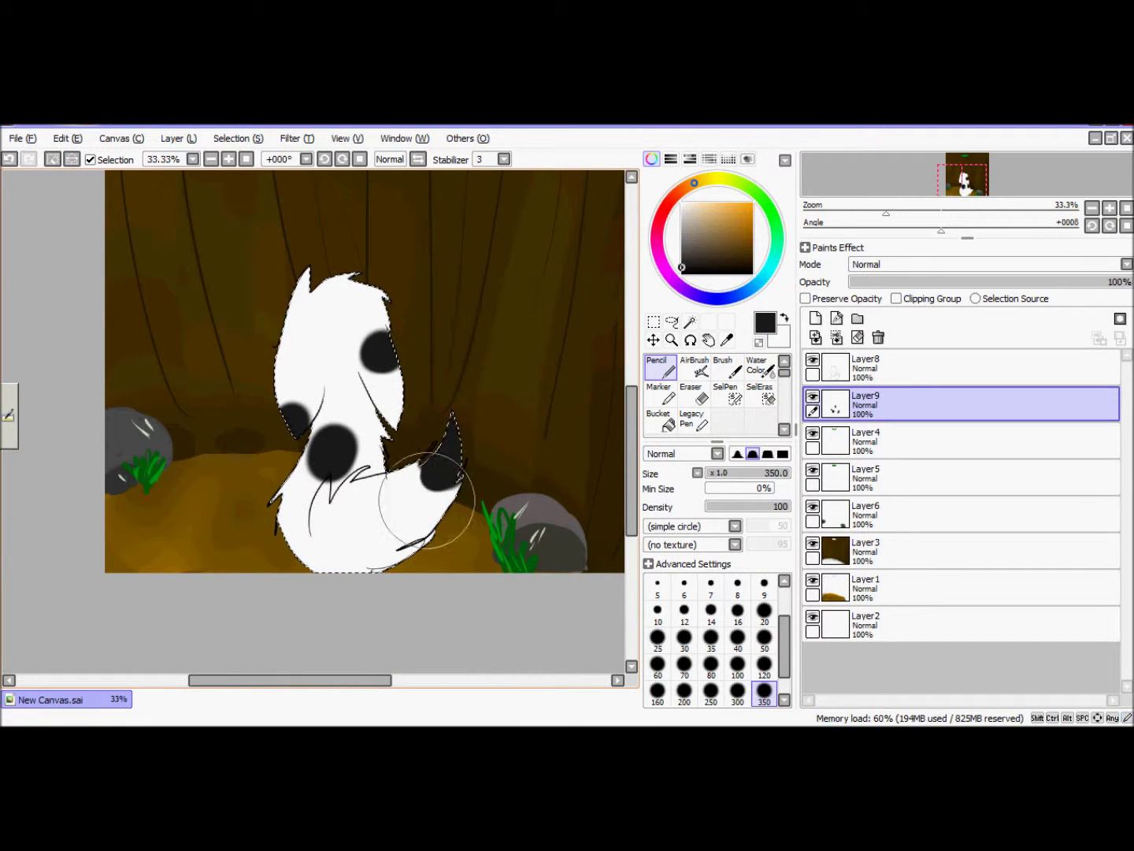
key("ctrl+z")
right_click(96, 725)
left_click(541, 159)
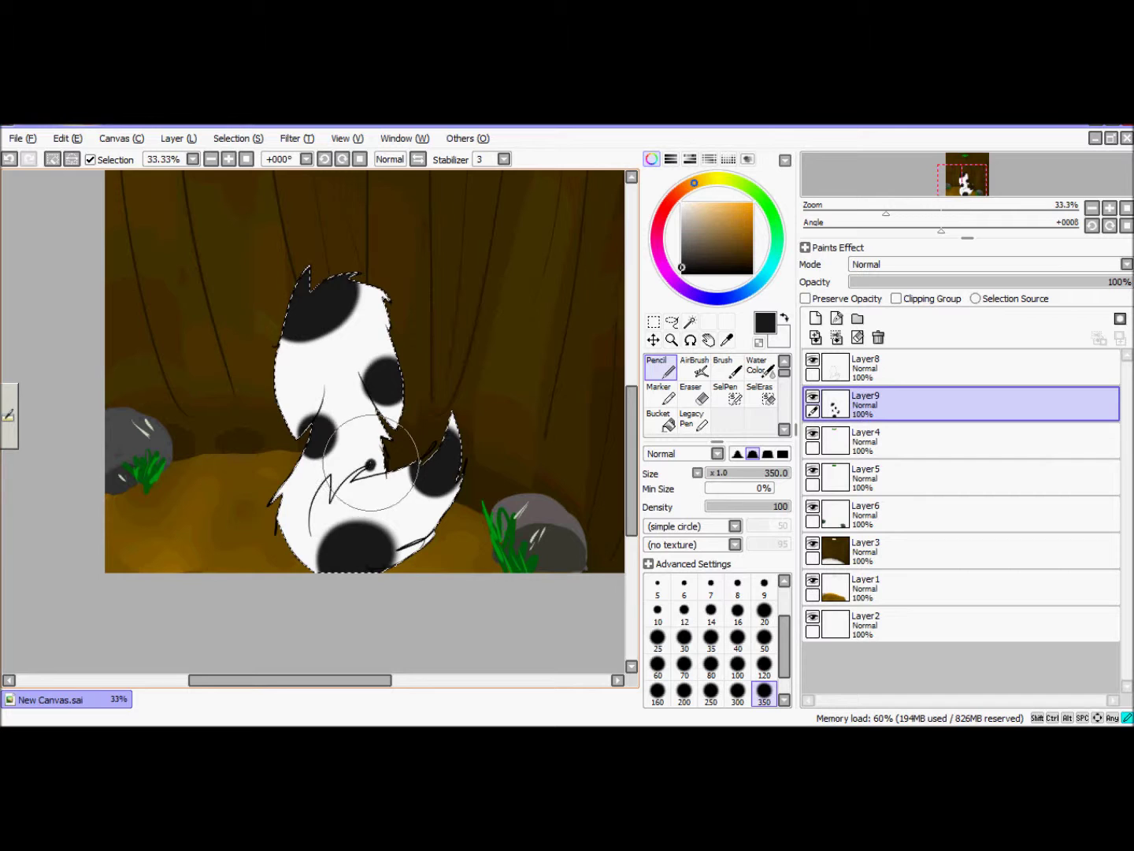
Add a new layer above the black outline and airbrush soft grey shading over the animal at size 500.
left_click(815, 319)
left_click_drag(867, 403, 863, 365)
left_click(694, 367)
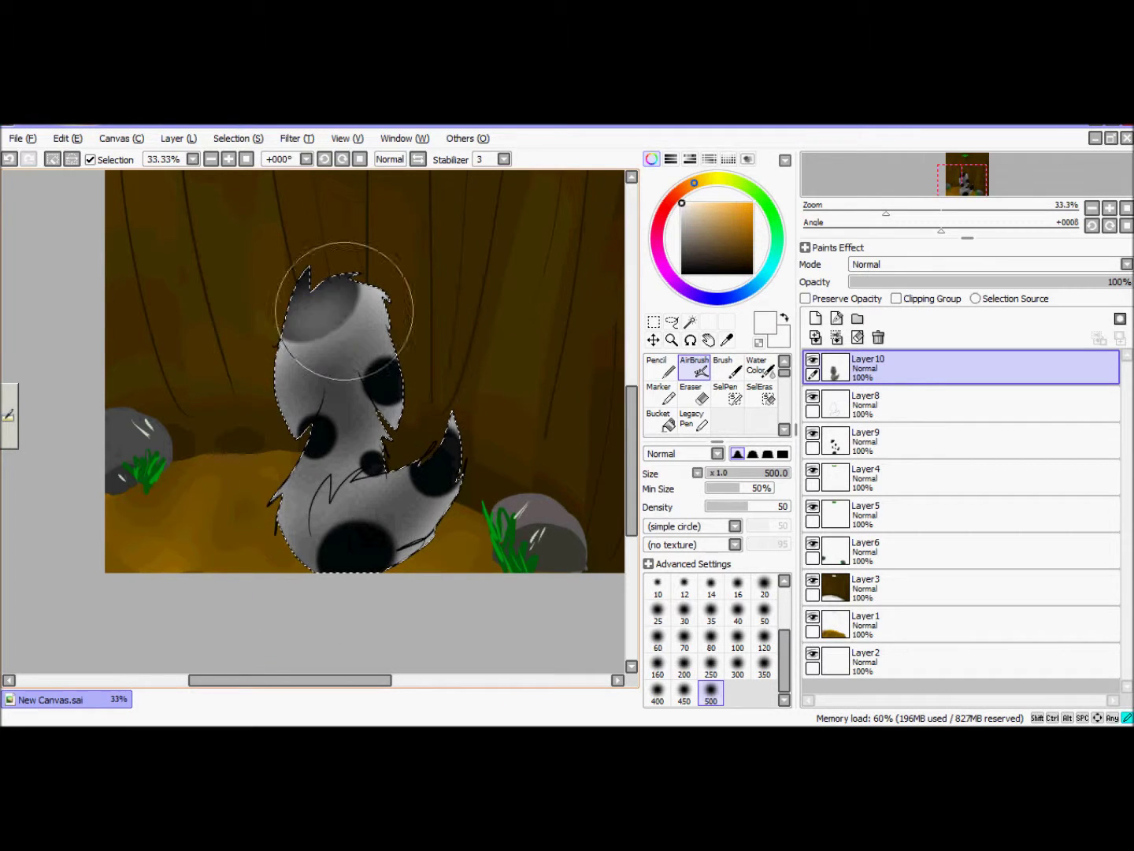
Undo the heavy airbrush strokes over the animal on Layer10.
key("ctrl+z")
mouse_move(839, 444)
left_mouse_down()
mouse_move(846, 361)
mouse_move(856, 461)
left_mouse_up()
key("ctrl+z")
key("ctrl+z")
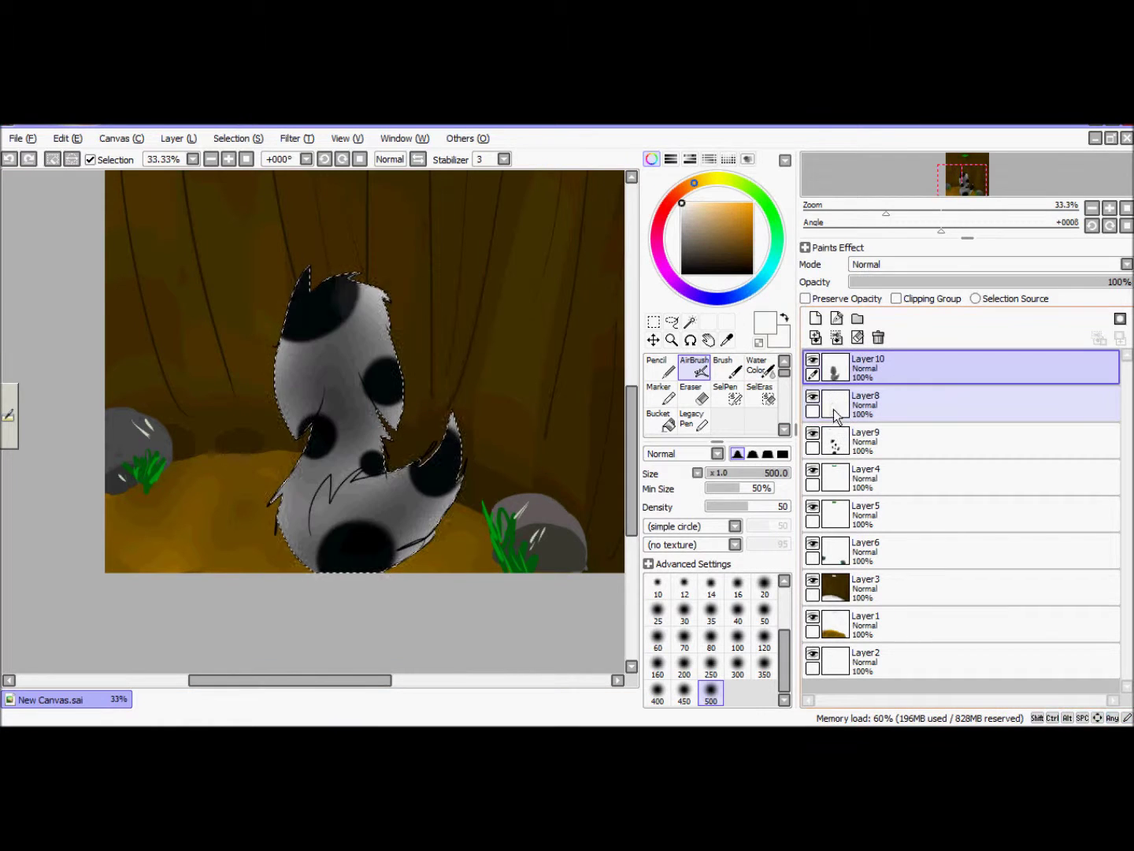
key("ctrl+z")
key("ctrl+z")
key("ctrl+z")
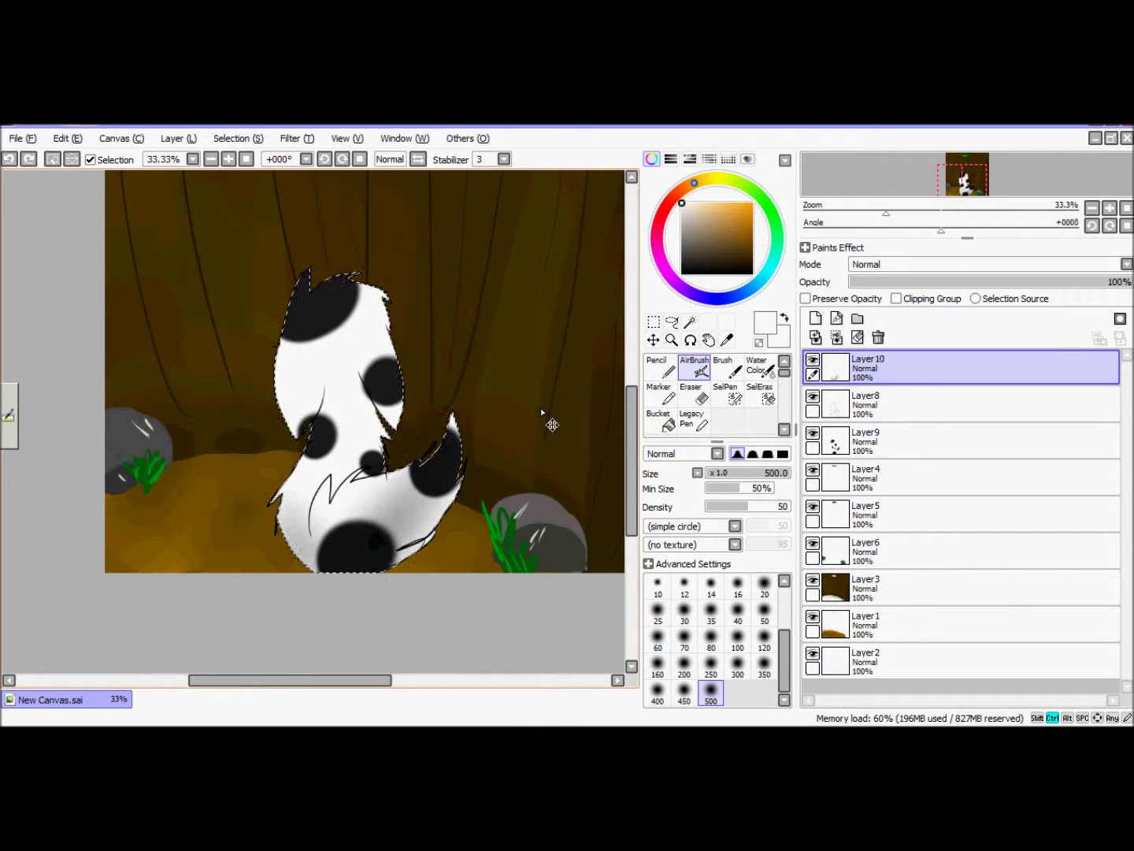
Airbrush light grey shading over the animal at size 500 and add white and yellow highlights at size 120.
left_click(682, 216)
left_click(682, 238)
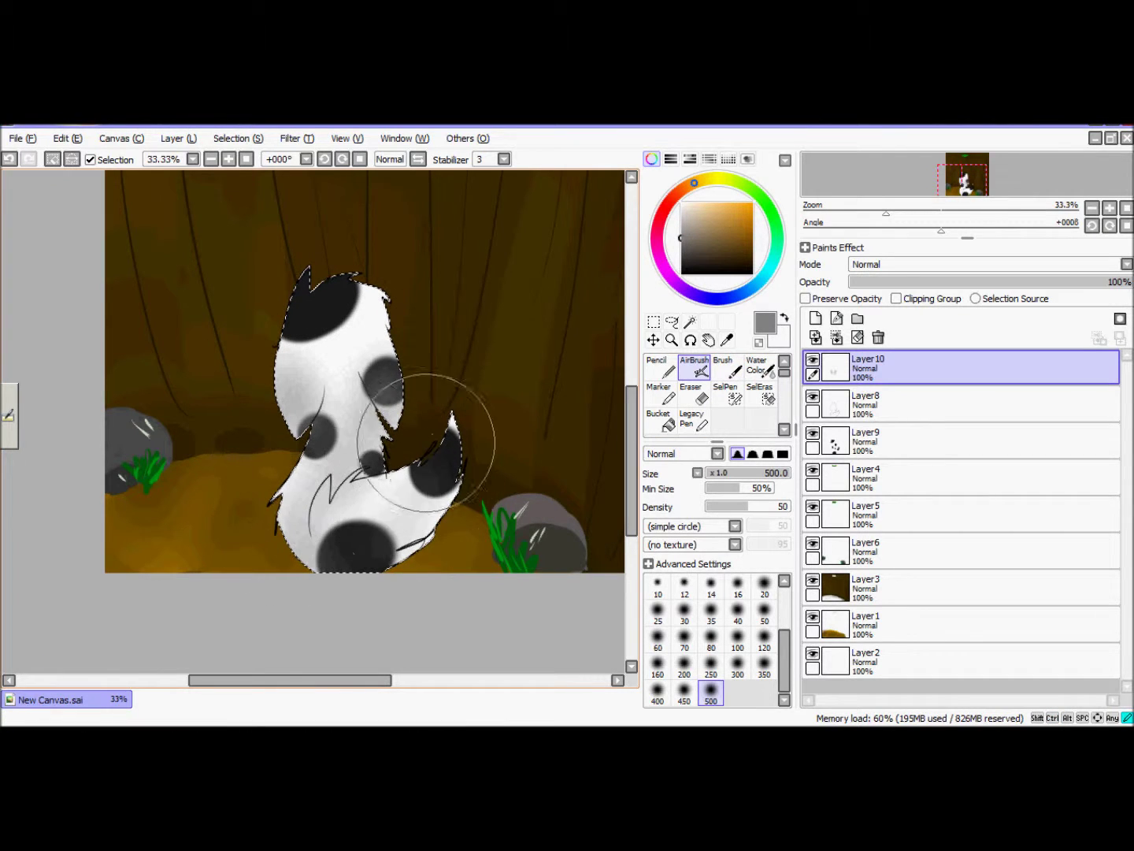
left_click(764, 641)
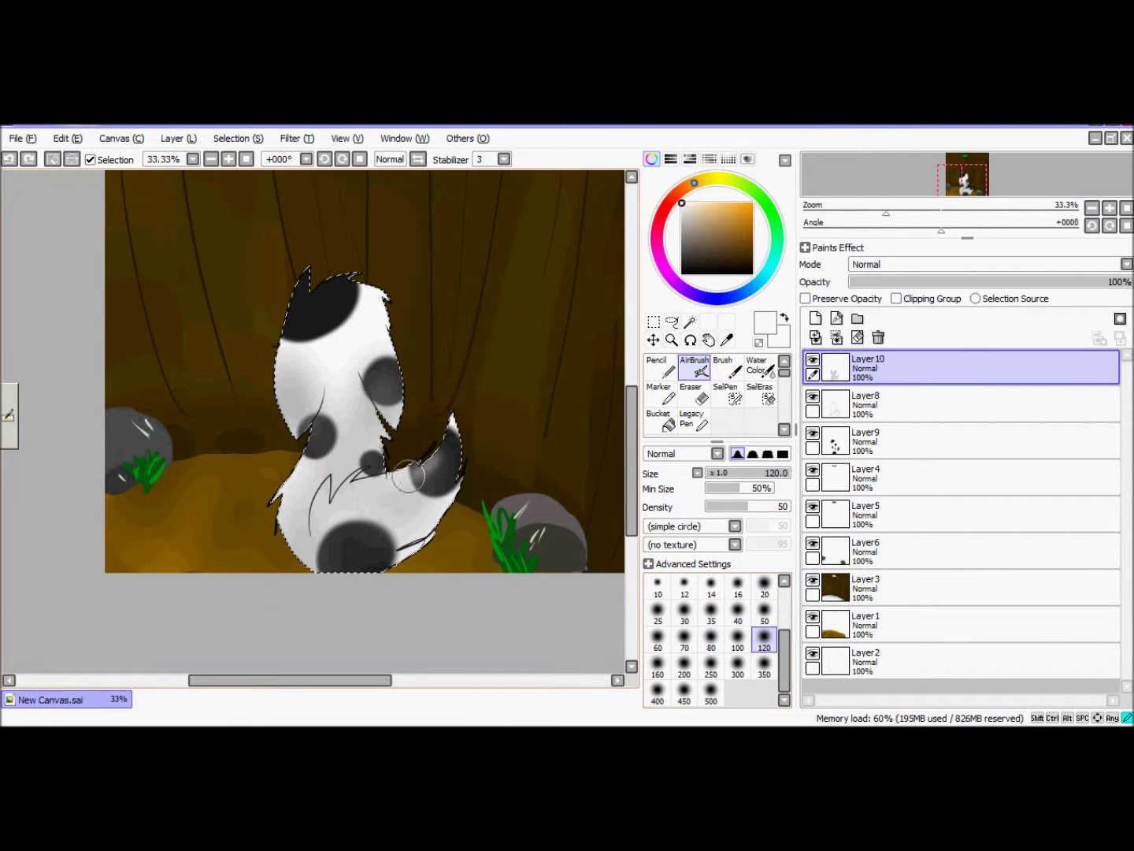
left_click_drag(345, 271, 339, 287)
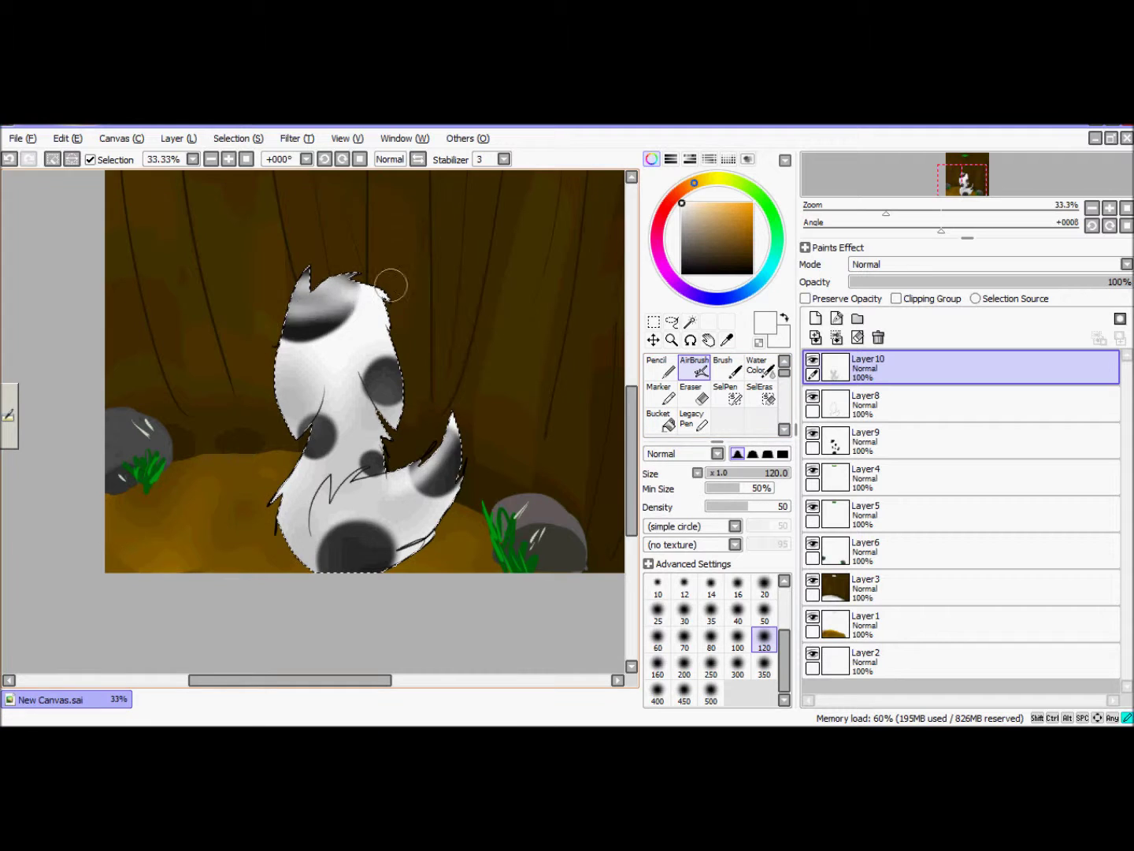
left_click(721, 180)
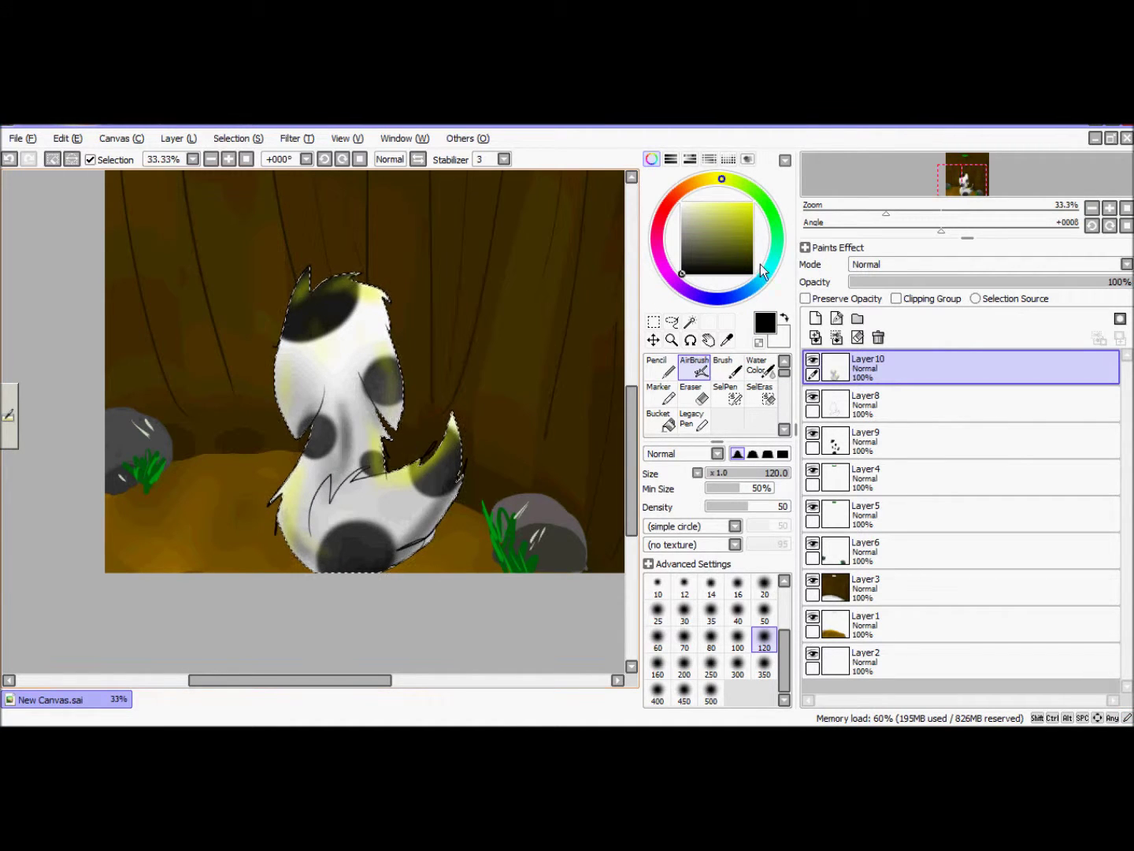
Pick a bright yellow and add a new layer above Layer10 for the AirBrush at size 120.
key("n")
scroll(713, 622, "up", 1)
left_click(764, 587)
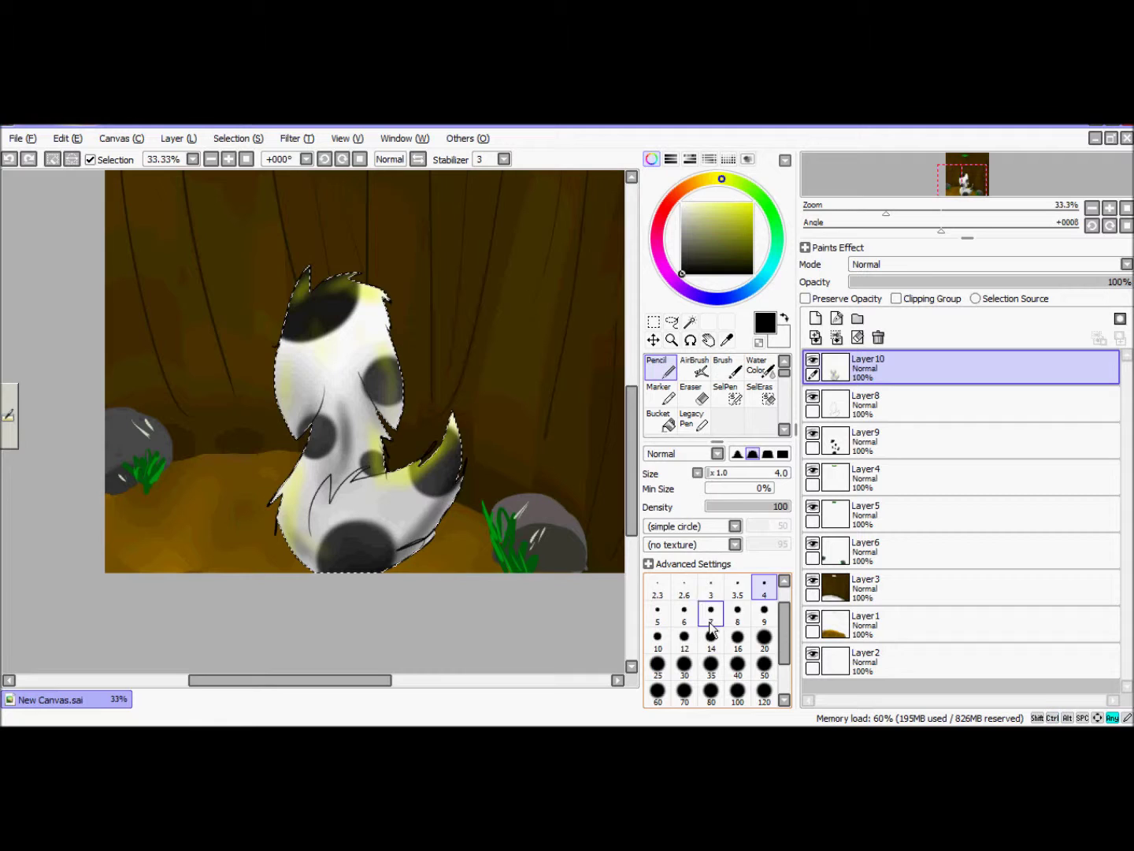
left_click(764, 614)
left_click_drag(629, 443, 627, 366)
left_click(753, 210)
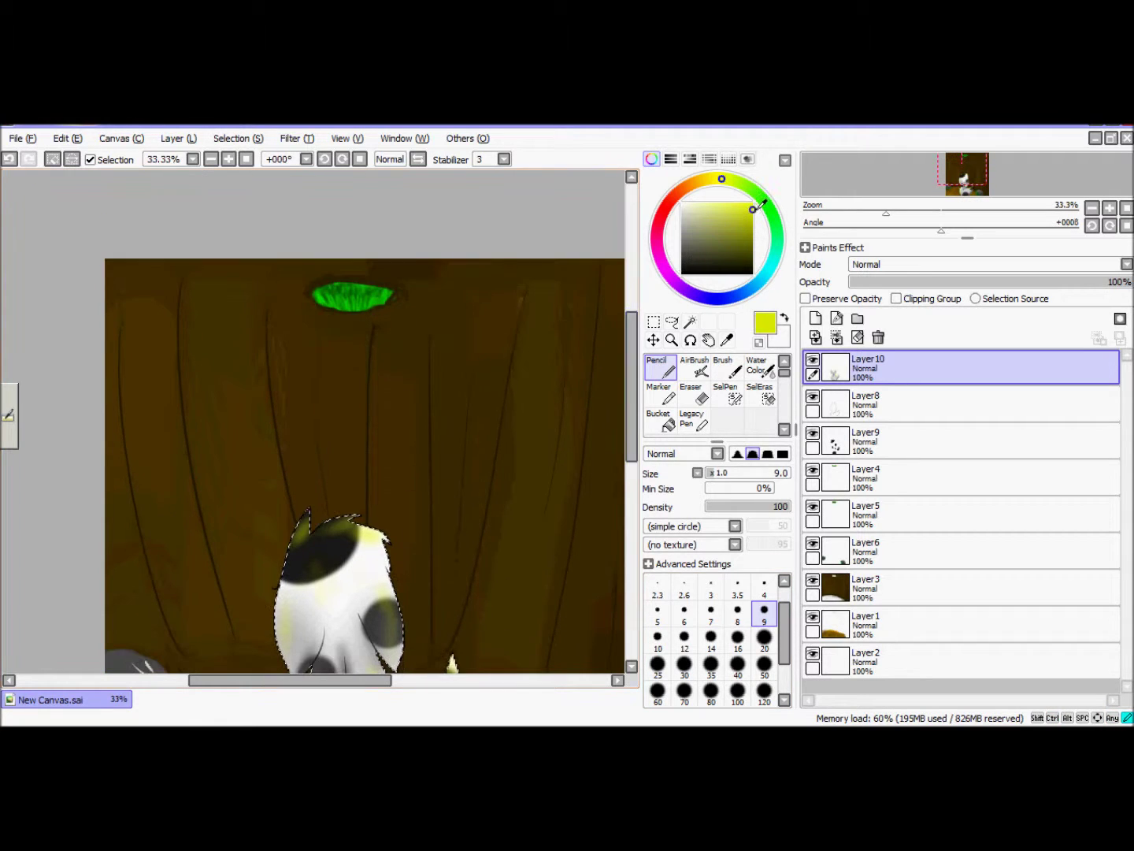
left_click(816, 318)
left_click(694, 366)
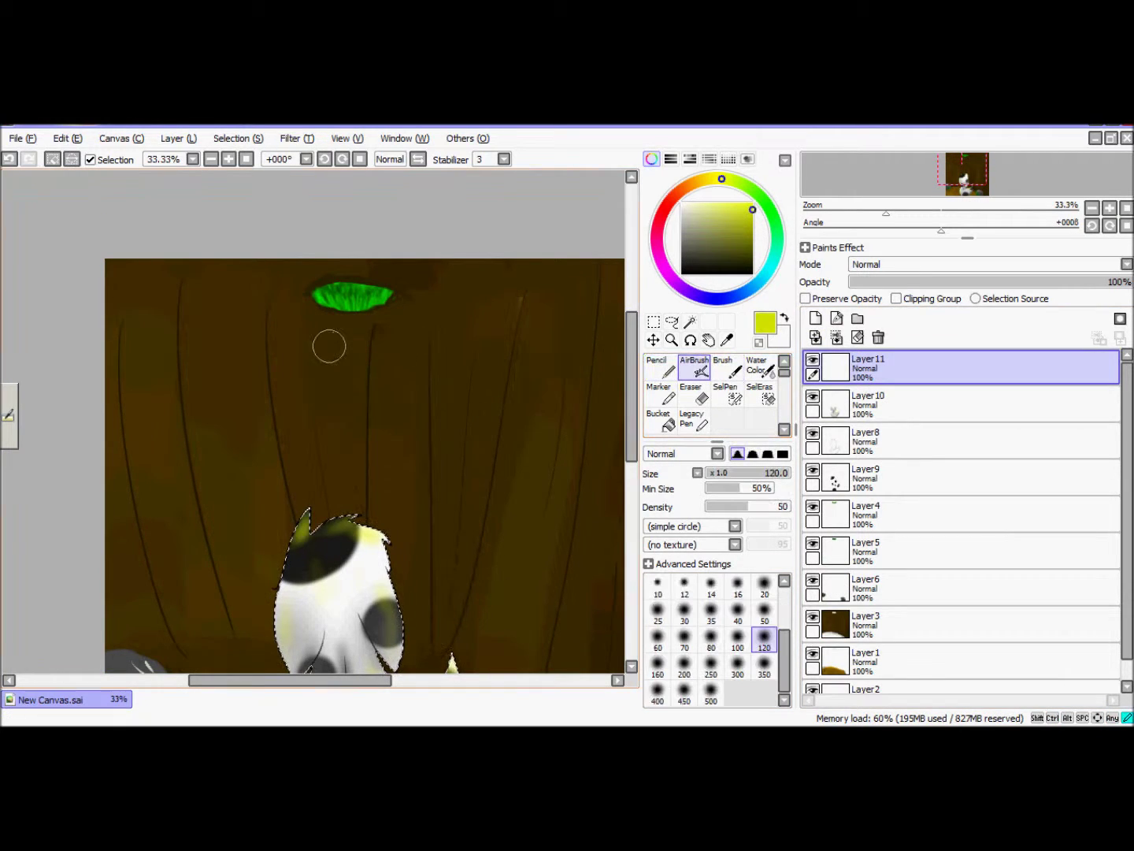
left_click(847, 365)
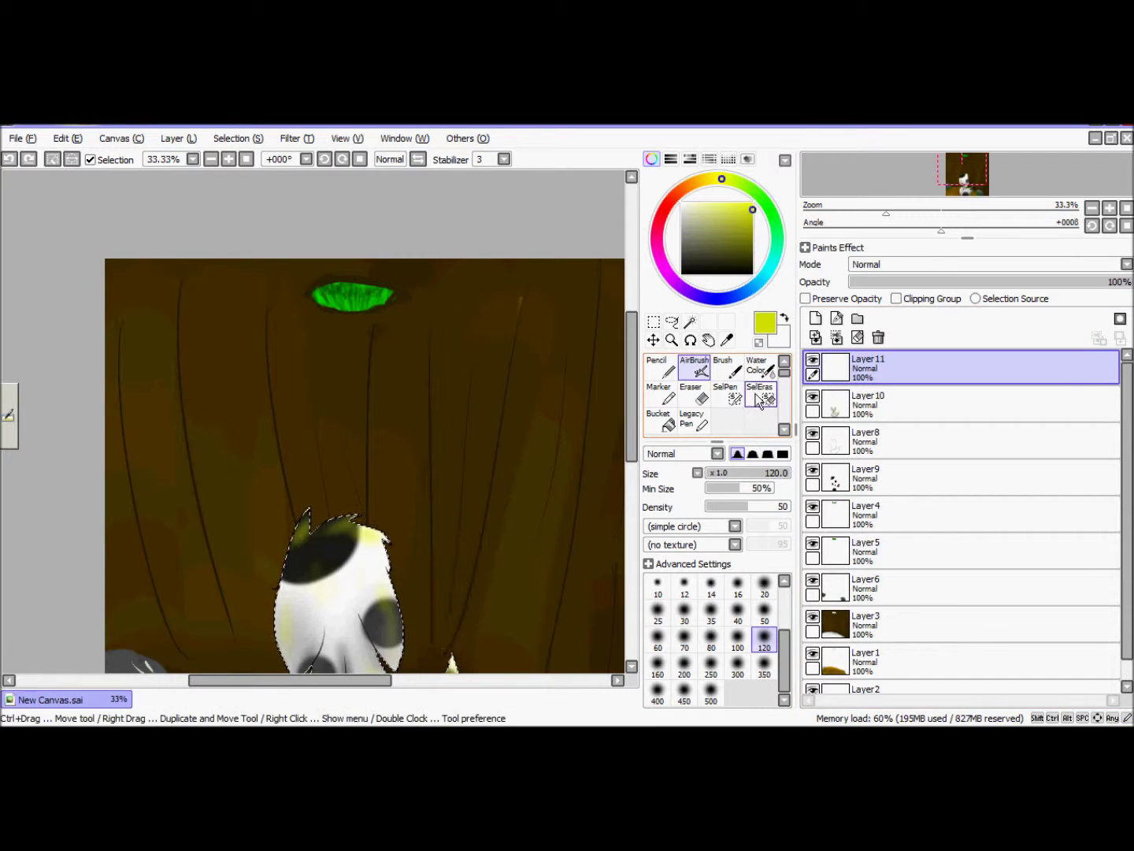
Extend the selection over the whole canvas with SelPen at size 500.
left_click(726, 394)
left_click_drag(576, 500, 575, 594)
left_click(580, 268)
left_click_drag(601, 263, 437, 551)
left_click(418, 161)
mouse_move(364, 542)
left_mouse_down()
mouse_move(316, 292)
mouse_move(363, 535)
left_mouse_up()
left_click(342, 160)
left_click(325, 160)
left_click(418, 163)
left_click_drag(174, 456, 181, 662)
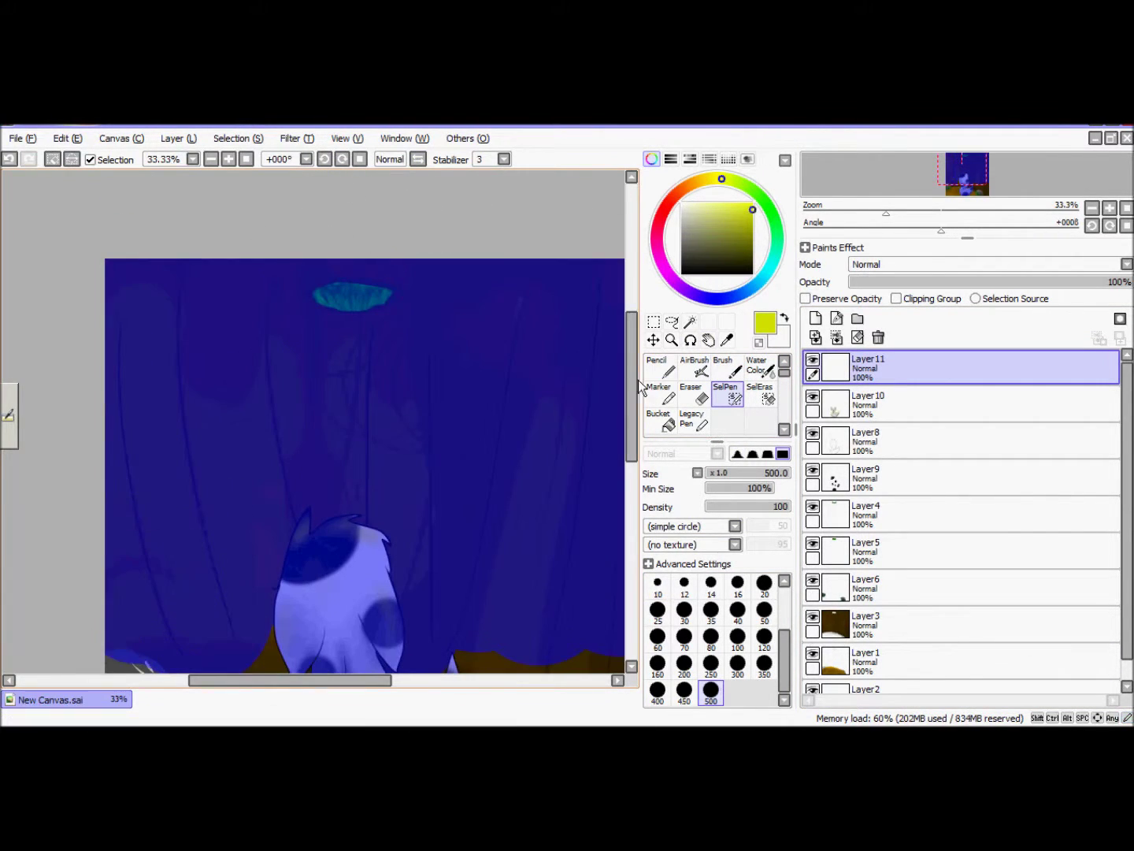
scroll(241, 615, "down", 5)
left_click_drag(321, 683, 344, 681)
scroll(587, 534, "up", 3)
scroll(355, 472, "up", 2)
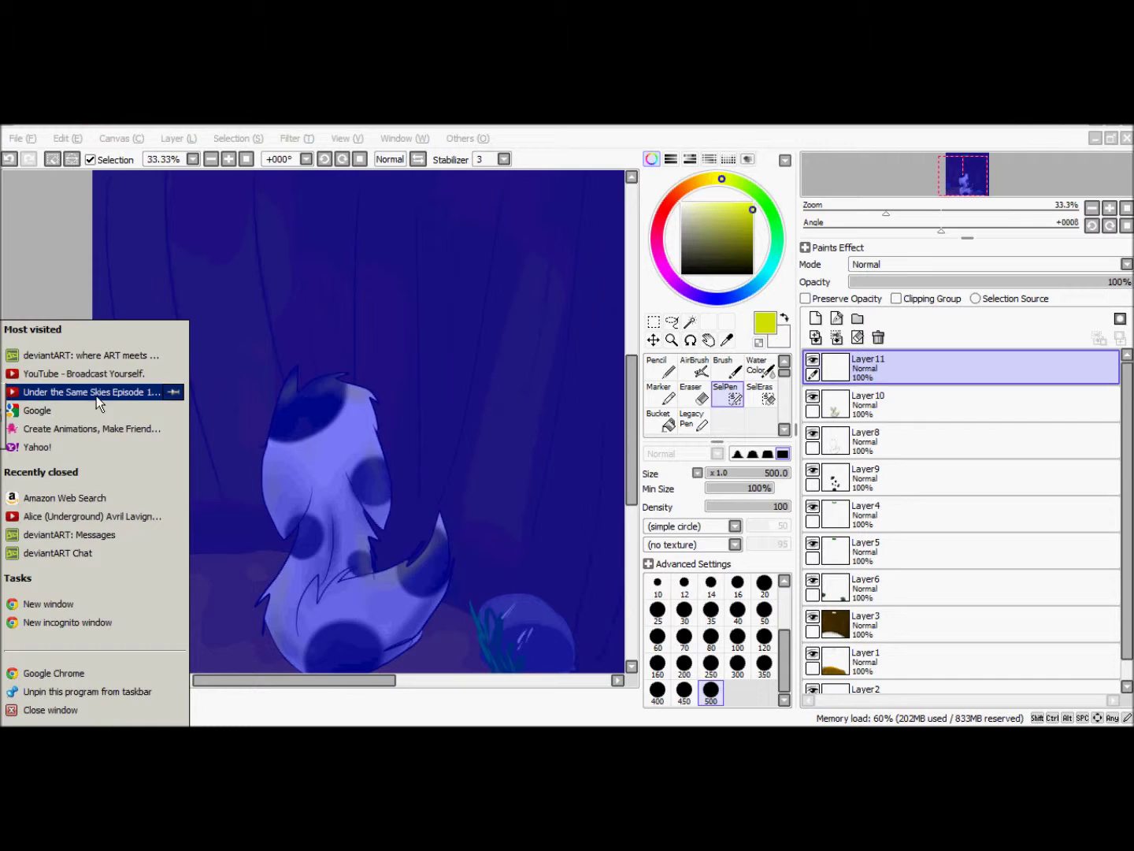
Open the "Alice (Underground)" lyrics video on YouTube in Google Chrome and return to the painting.
left_click(68, 517)
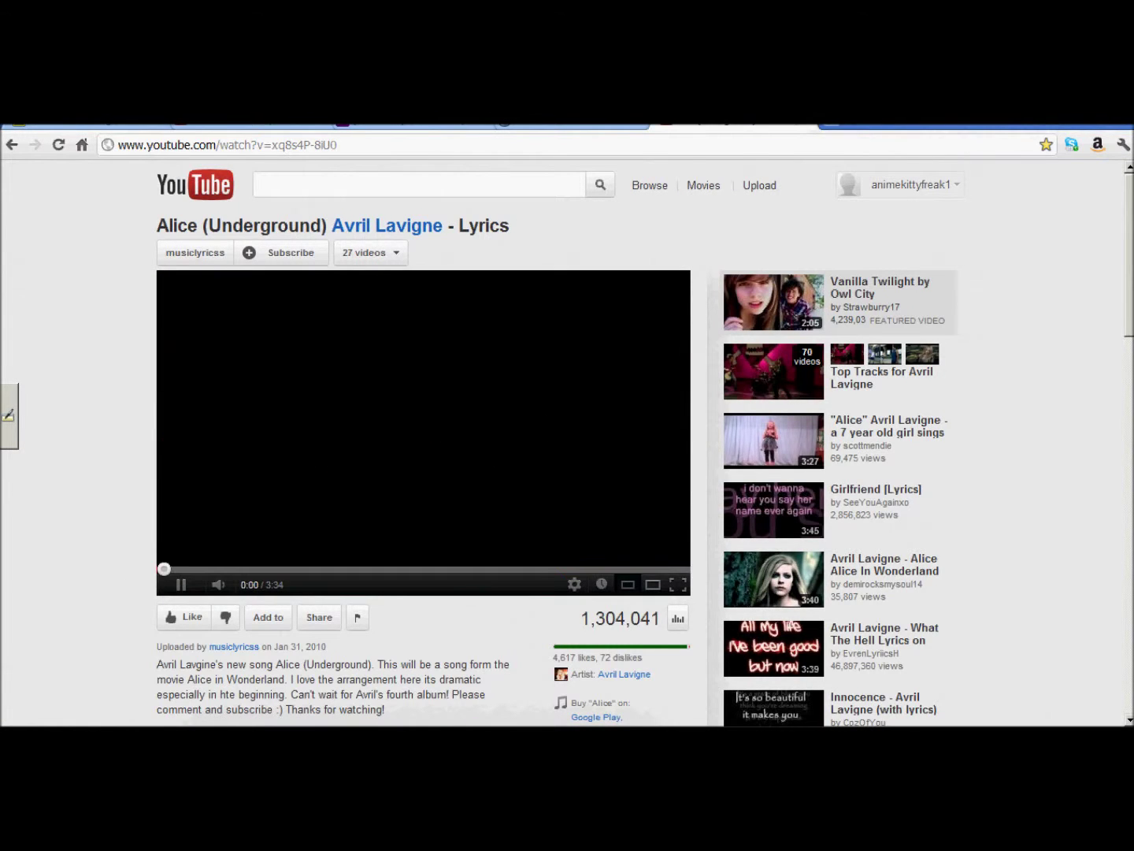
key("alt+Tab")
Airbrush yellow light rays at size 120 on Layer11, falling from the grassy opening towards the animal.
left_click(662, 366)
left_click(698, 368)
scroll(520, 478, "up", 2)
scroll(531, 465, "down", 5)
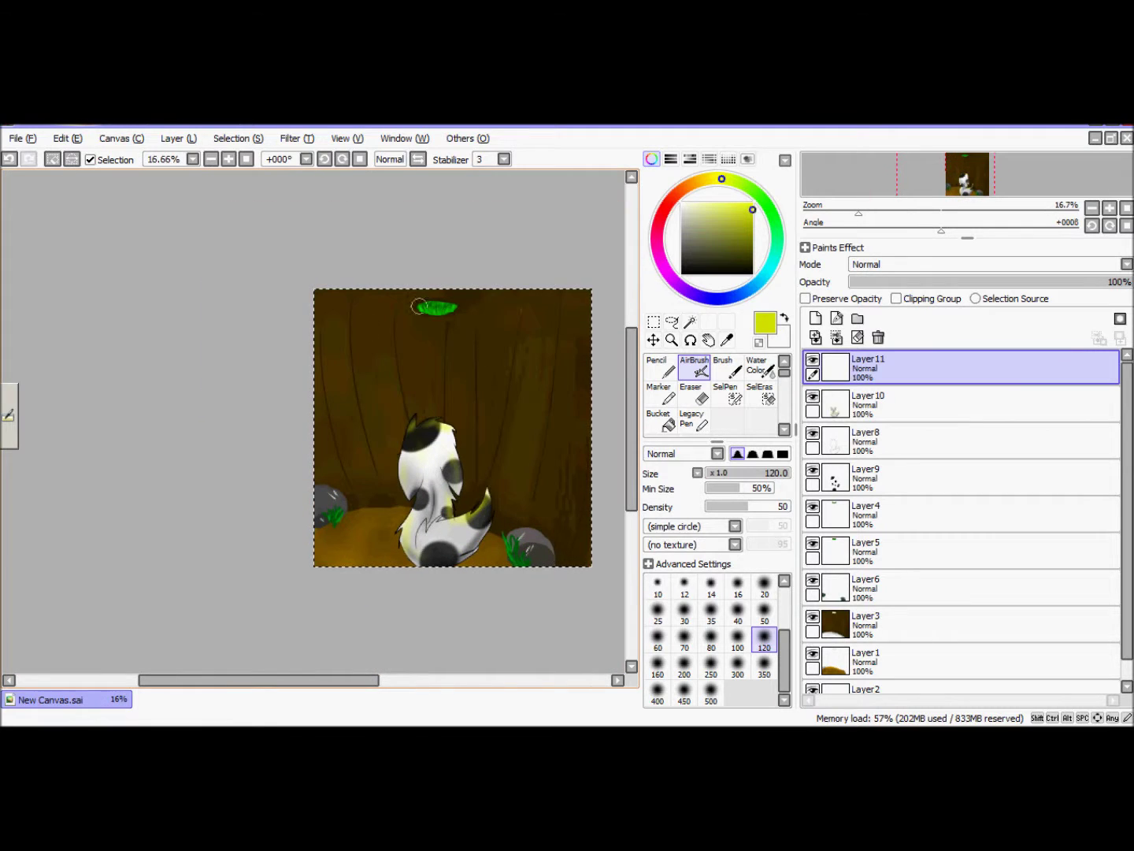
mouse_move(783, 671)
left_mouse_down()
mouse_move(790, 705)
mouse_move(786, 586)
left_mouse_up()
Try painting a broad light beam from the grassy opening with the Canvas Acrylic brush at size 350.
scroll(735, 405, "down", 1)
left_click(660, 419)
left_click_drag(461, 294, 510, 490)
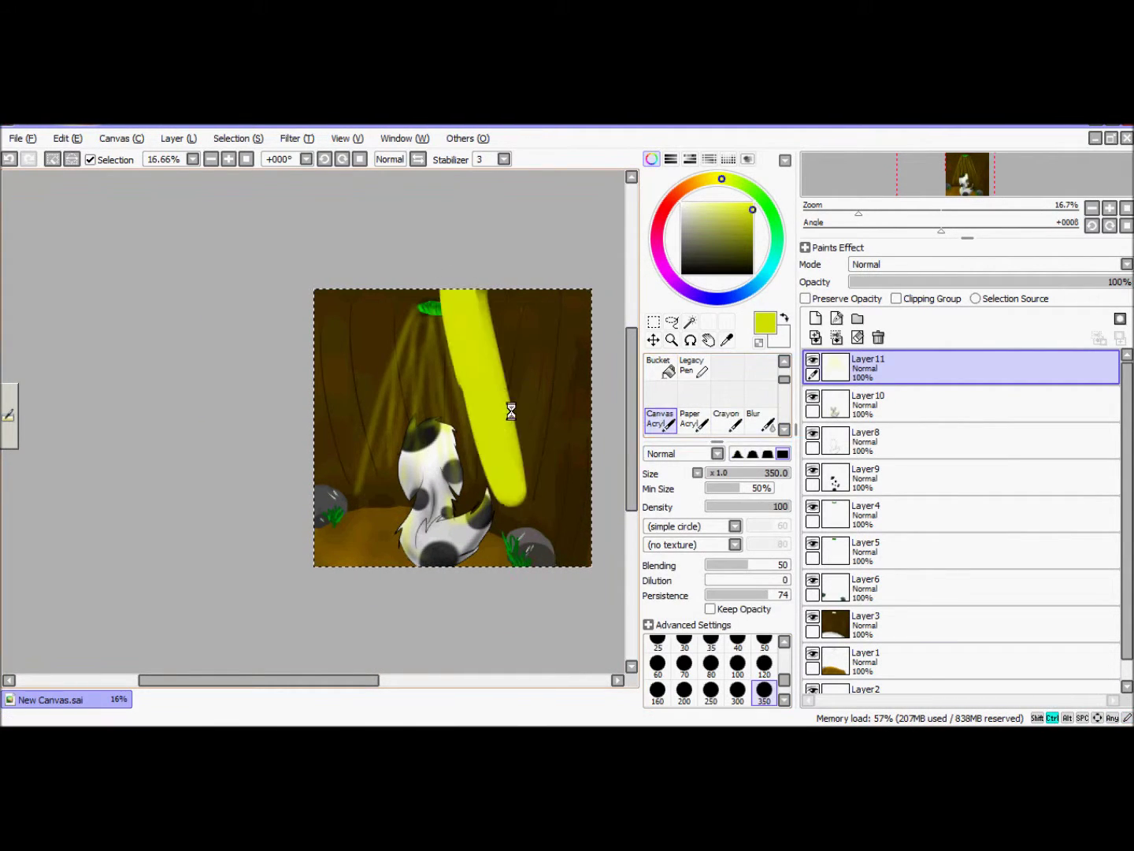
left_click_drag(689, 203, 682, 223)
mouse_move(461, 316)
left_mouse_down()
mouse_move(426, 425)
mouse_move(394, 472)
left_mouse_up()
key("ctrl+z")
Airbrush more rays in a brighter yellow at size 120, spreading from the opening across the animal and ground.
left_click(753, 202)
key("n")
left_click(694, 367)
left_click_drag(466, 335, 490, 426)
left_click_drag(432, 325, 418, 442)
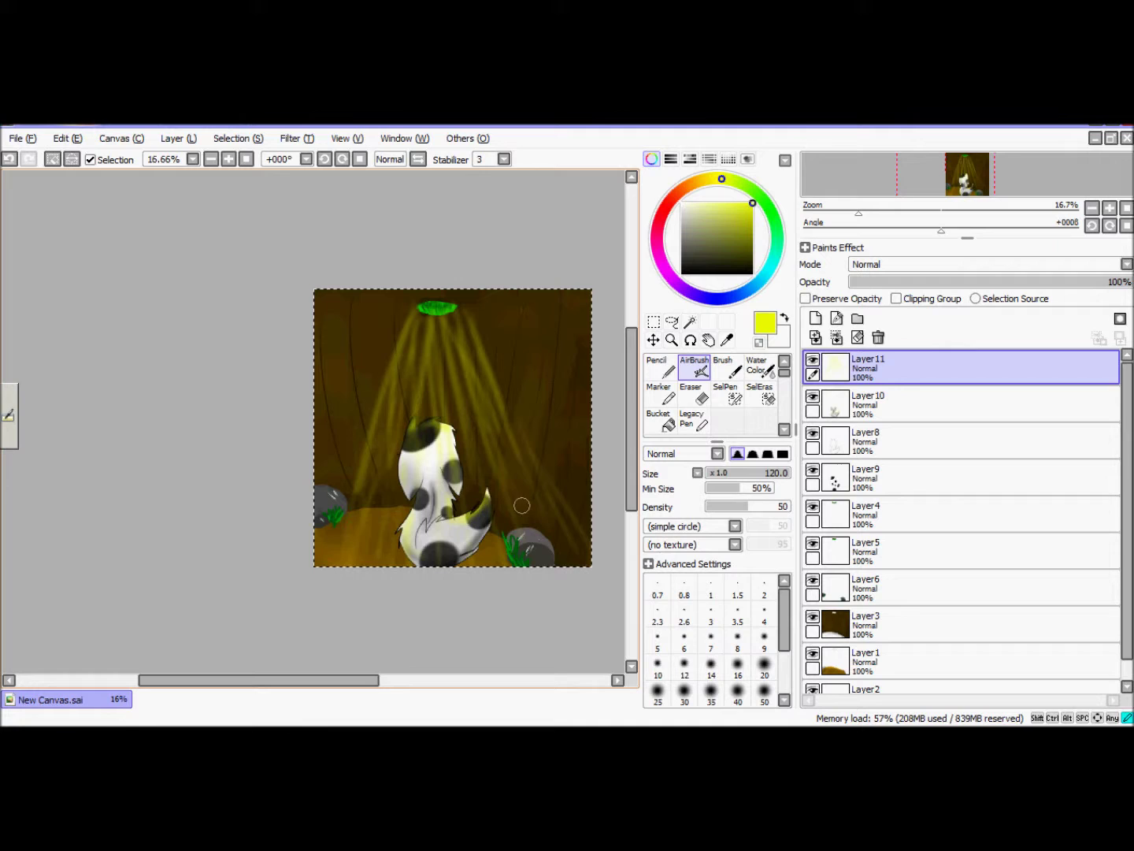
Undo the last ray and airbrush a yellow glow over the grassy opening, the rocks and the grass tufts.
key("ctrl+z")
left_click_drag(439, 315, 452, 309)
left_click(333, 490)
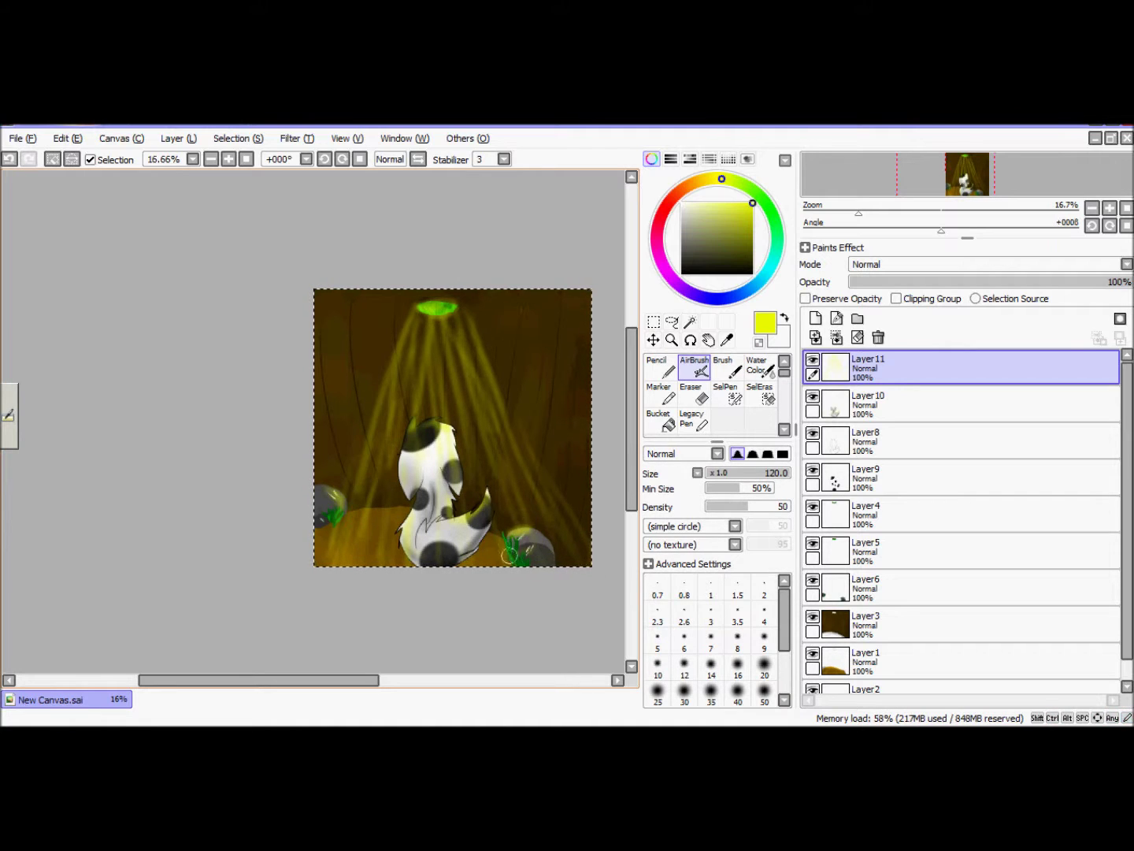
Add a new layer and move it below the animal's colour on Layer9.
left_click_drag(360, 681, 393, 680)
scroll(378, 650, "up", 1)
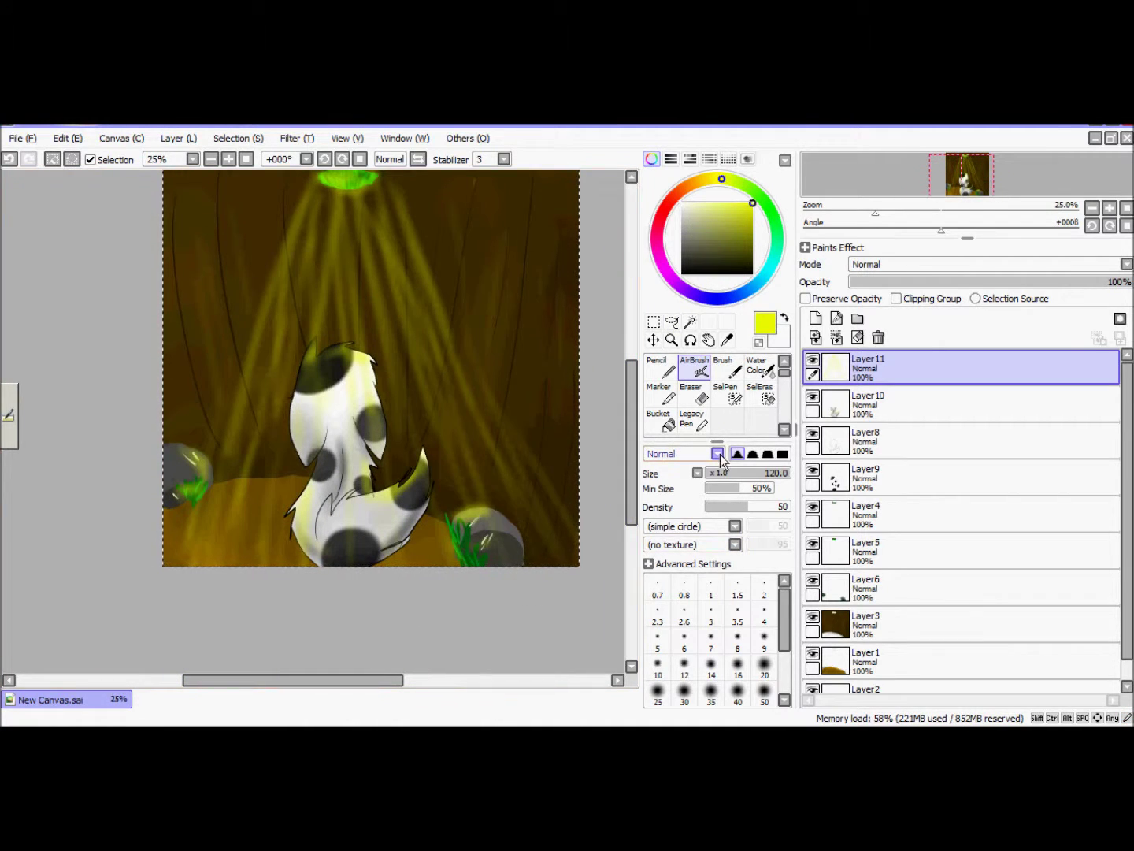
left_click(816, 317)
left_click_drag(860, 374, 859, 512)
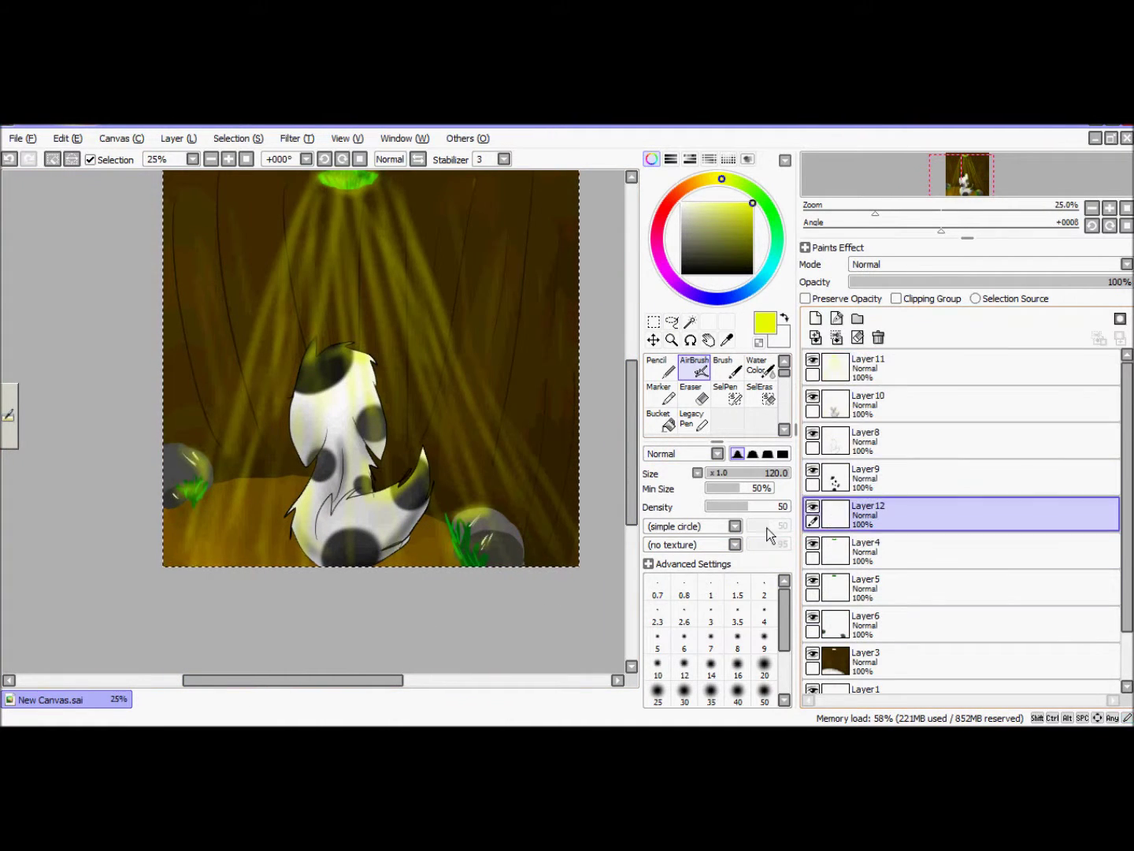
Try airbrushing dark brown shading over the bottom of the ground on Layer12 at size 350, and undo it.
left_click(752, 249)
key("ctrl+z")
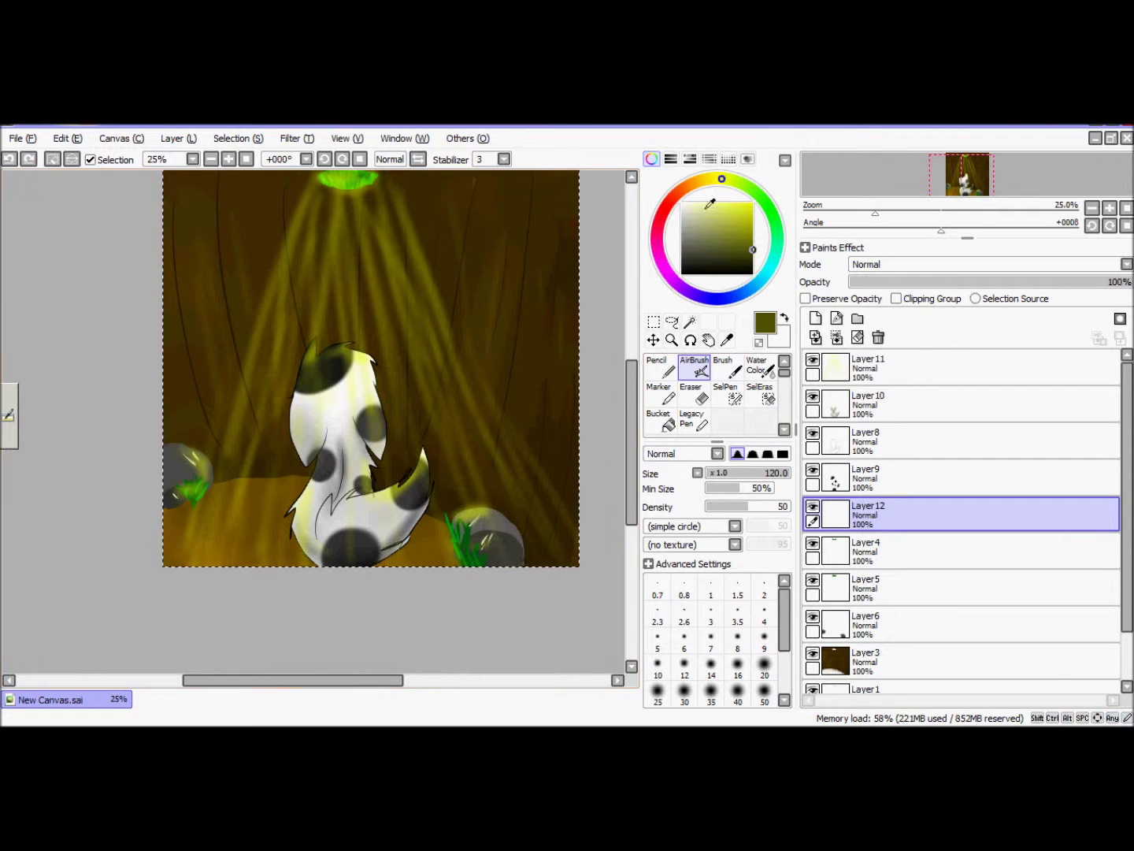
left_click(703, 181)
left_click_drag(786, 633, 786, 662)
left_click(763, 693)
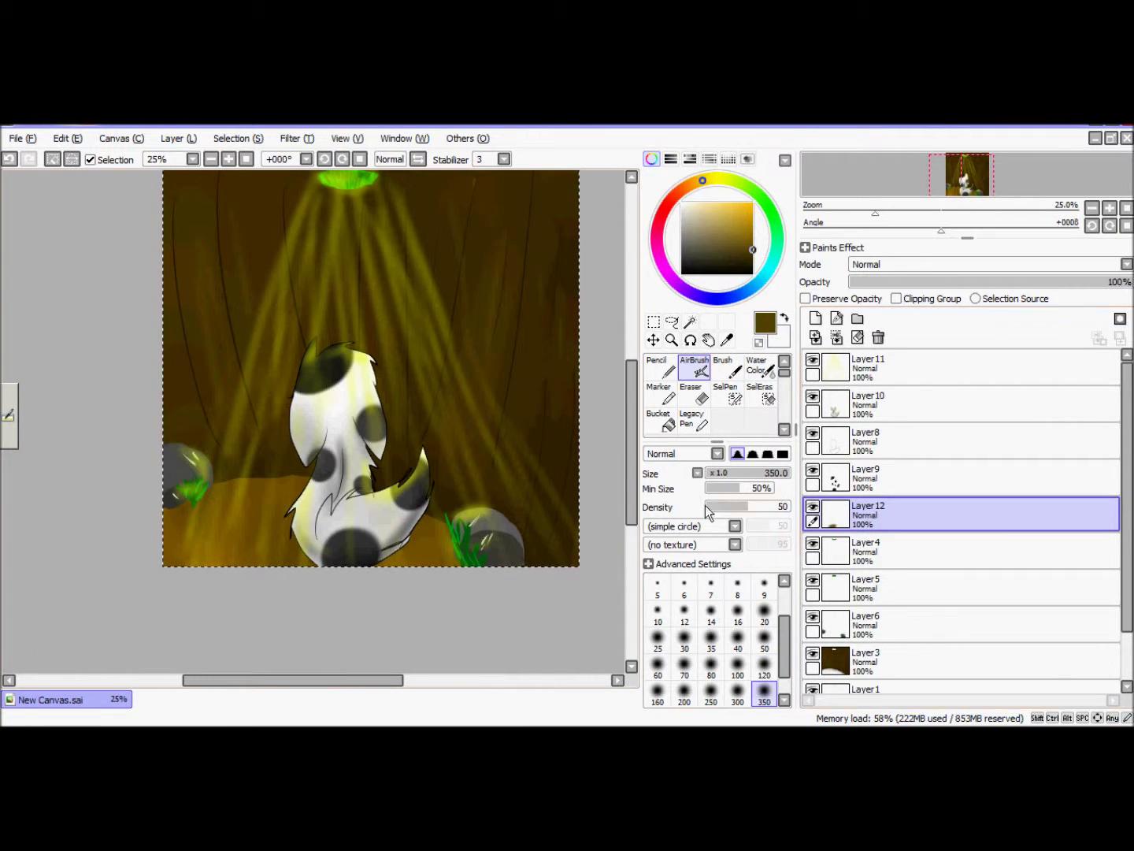
key("ctrl+z")
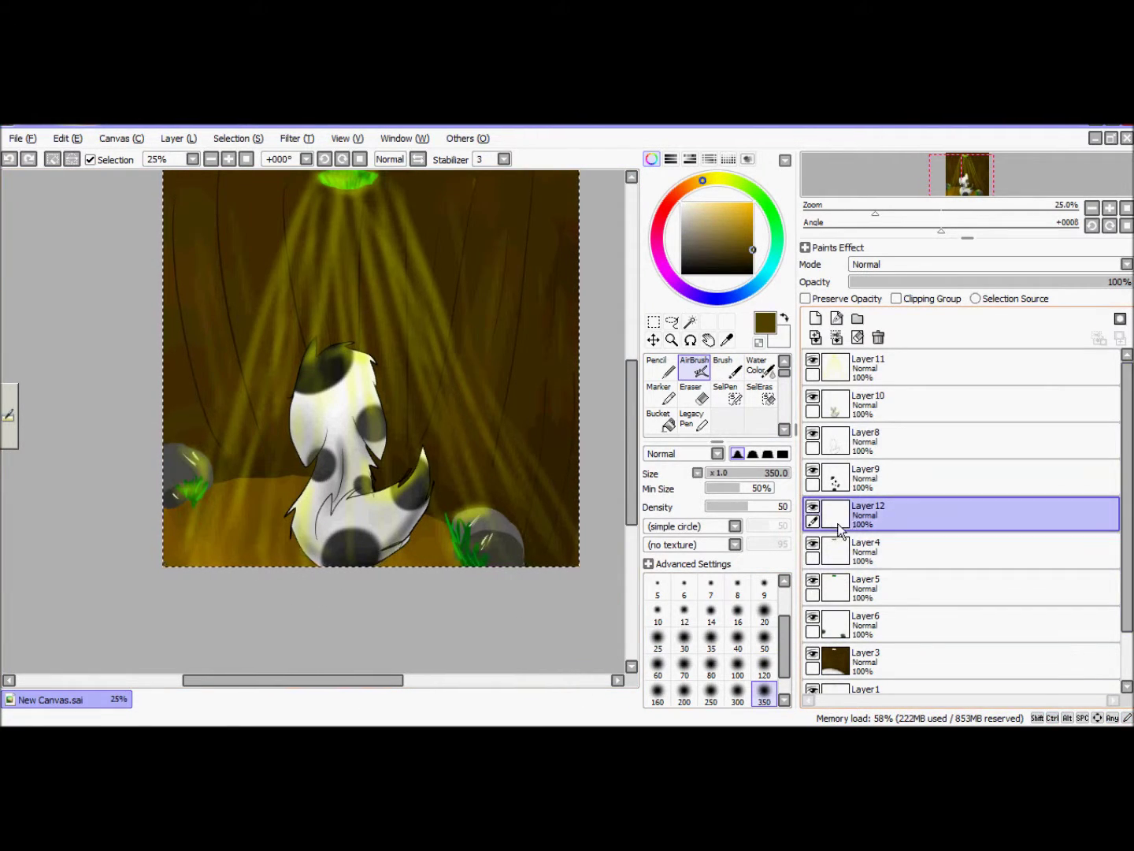
Move Layer12 between Layer3 and Layer1 and try dark brown shading along the base of the hill.
scroll(1111, 602, "down", 2)
left_click_drag(985, 456, 985, 610)
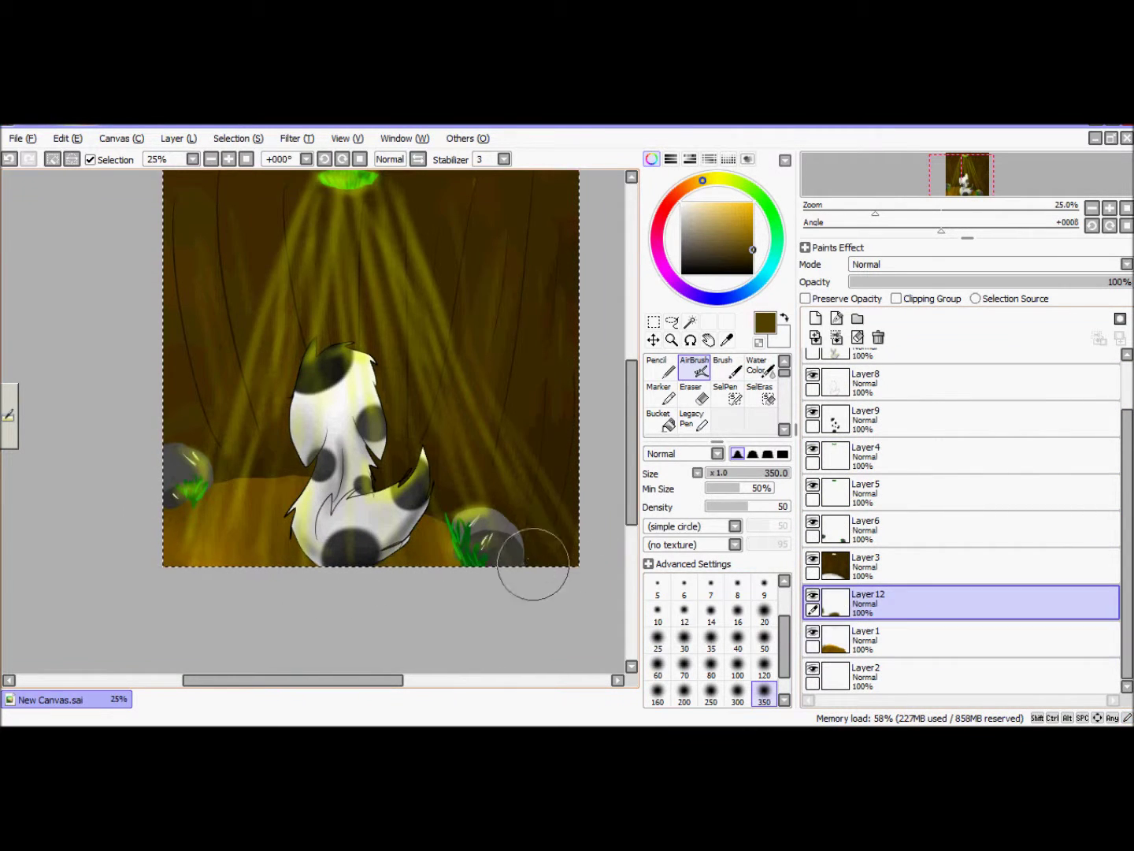
left_click(537, 509, "ctrl+shift")
left_click(487, 520, "ctrl+shift")
key("ctrl+z")
Airbrush black shading on Layer12 along the base of the hill beneath the animal.
left_click(682, 272)
left_click(275, 551, "ctrl+shift")
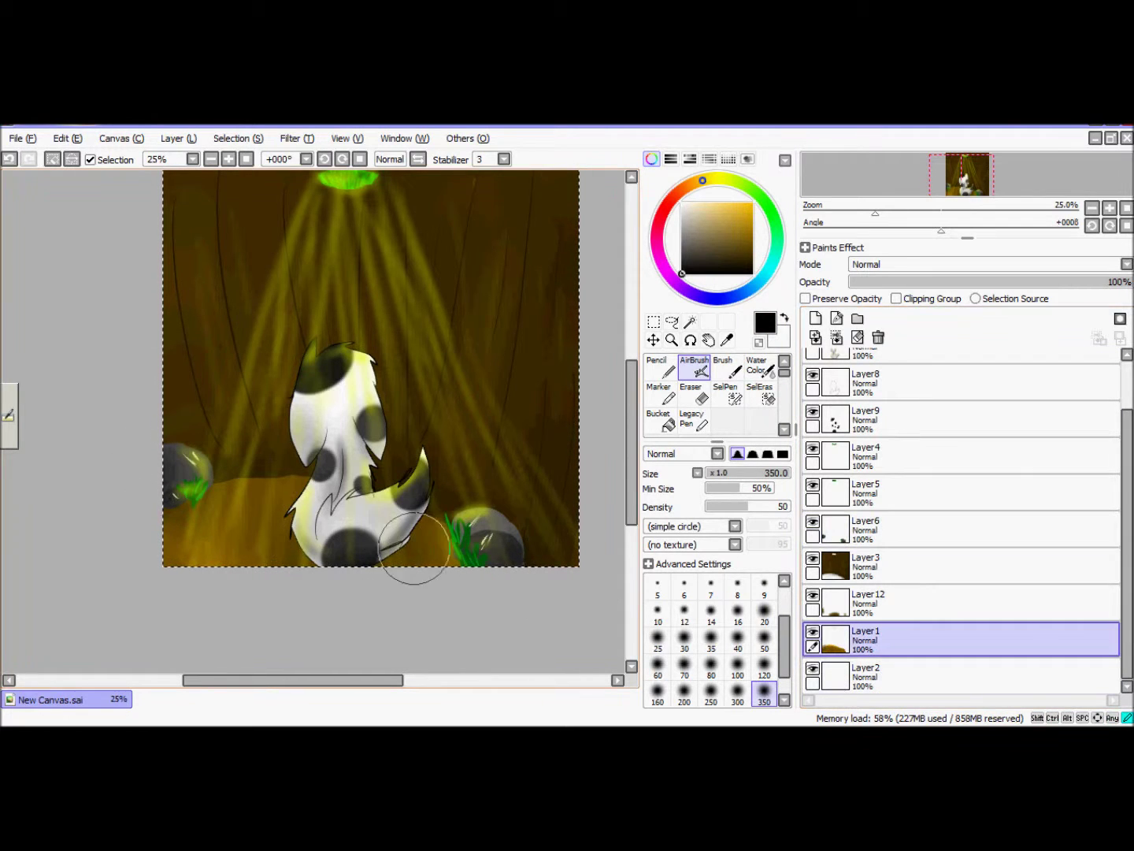
left_click(837, 603)
left_click_drag(368, 567, 417, 575)
Sign the painting on Layer3 near its lower right corner, using a golden yellow Pencil at size 9.
left_click_drag(1126, 472, 1127, 426)
mouse_move(729, 228)
left_mouse_down()
mouse_move(753, 202)
mouse_move(754, 235)
left_mouse_up()
scroll(576, 542, "up", 4)
left_click(751, 223)
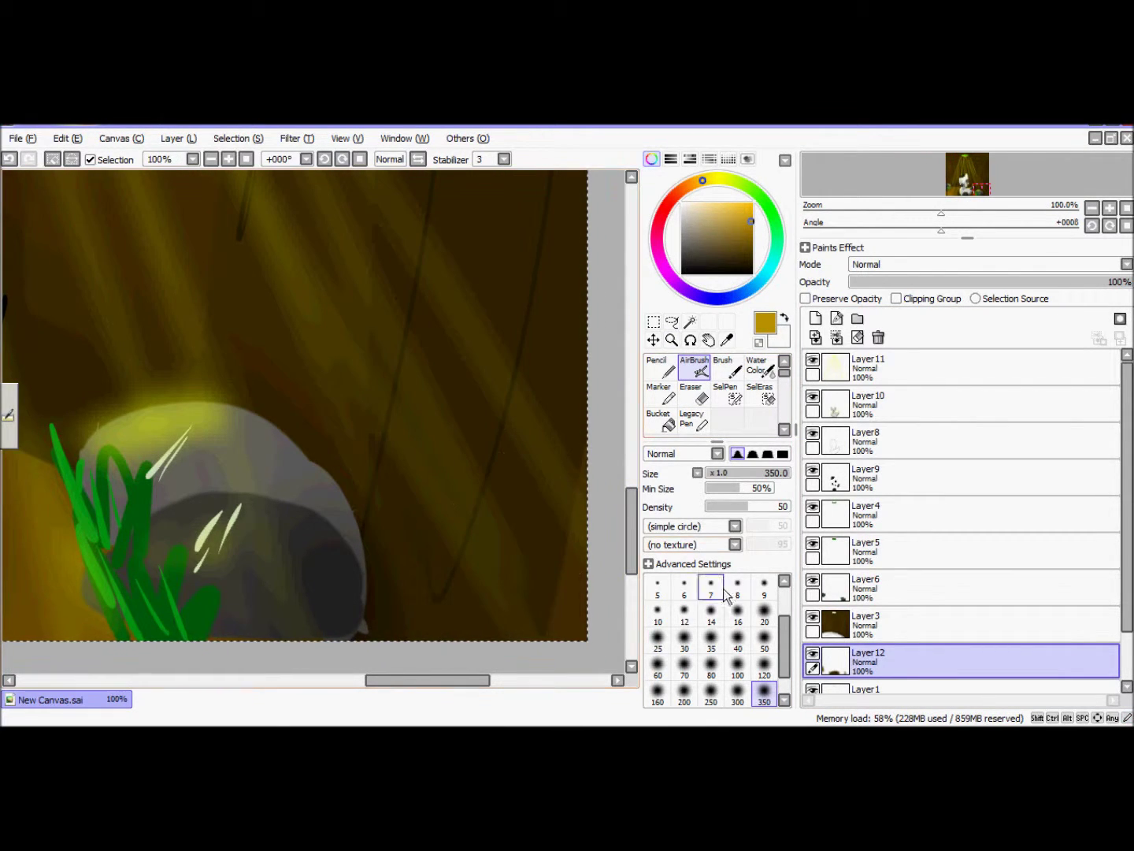
key("n")
key("Up")
mouse_move(532, 606)
left_mouse_down()
mouse_move(567, 586)
mouse_move(579, 627)
mouse_move(544, 621)
mouse_move(564, 630)
left_mouse_up()
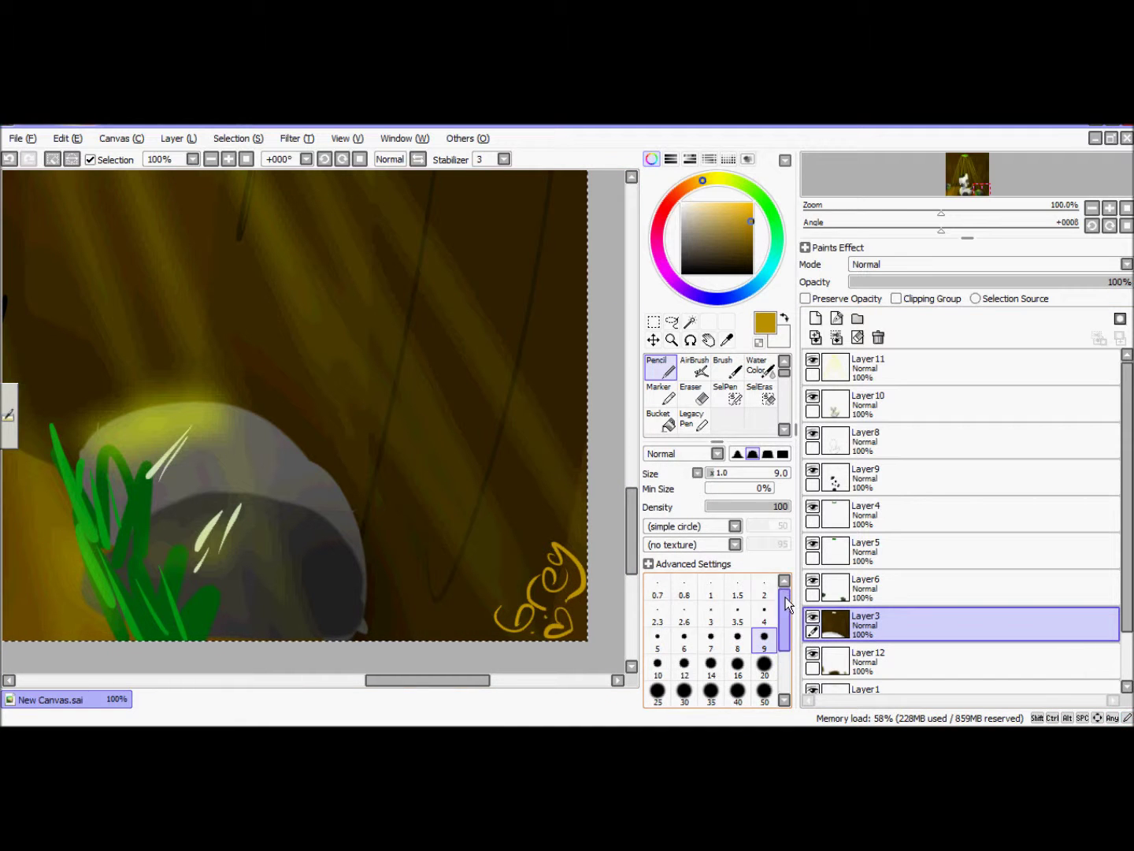
Airbrush over the signature in the same golden yellow.
scroll(693, 390, "down", 3)
left_click(693, 377)
left_click_drag(508, 570, 481, 632)
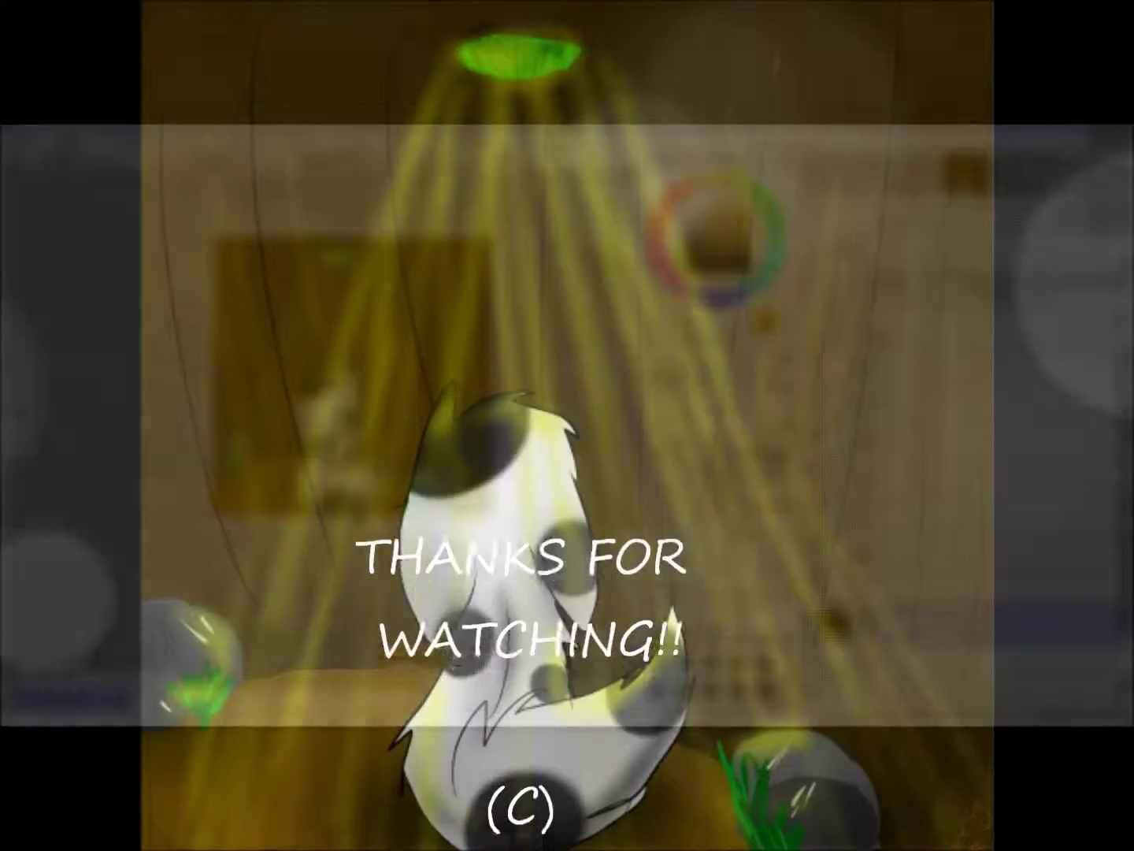